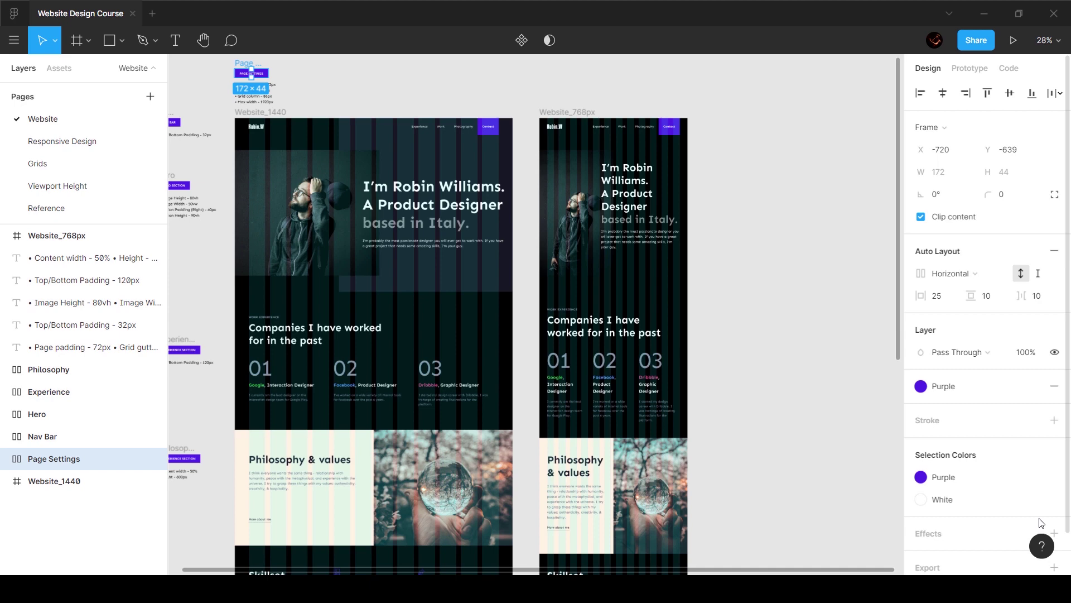
- Copy the Page Settings label and its bullet notes to sit above the Website_768px frame
{"action": "scroll", "coordinate": [279, 95], "scroll_direction": "up", "scroll_amount": 5}
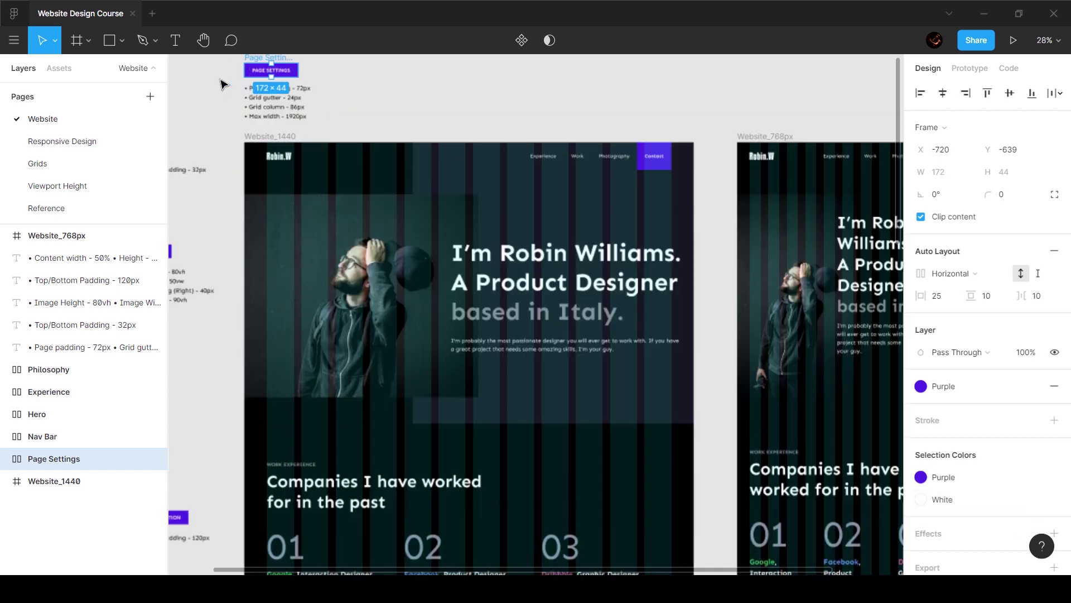
{"action": "scroll", "coordinate": [285, 99], "scroll_direction": "up", "scroll_amount": 2}
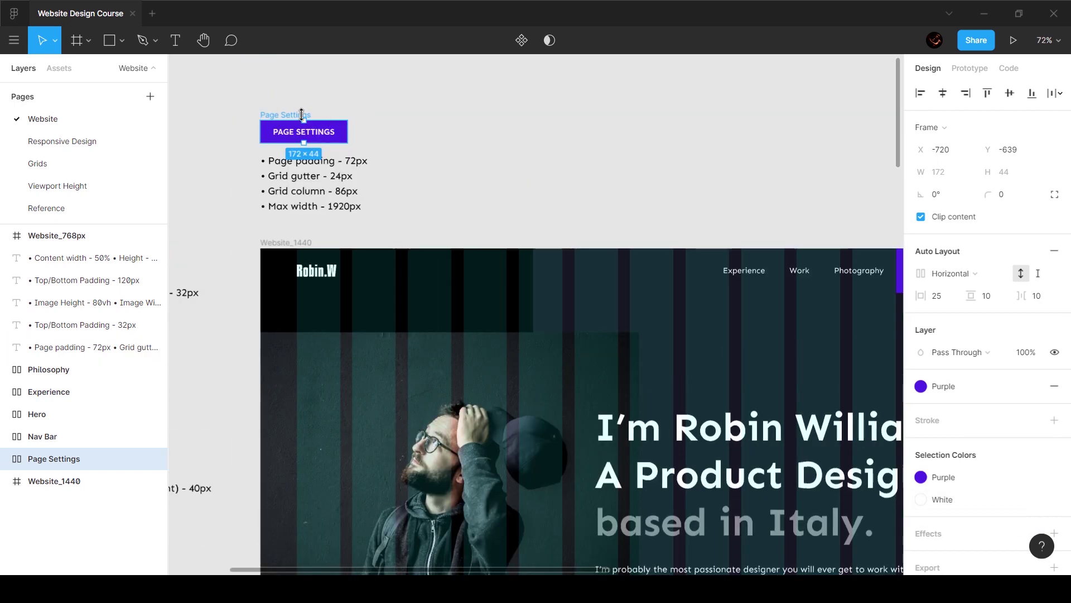
{"action": "left_click", "coordinate": [290, 184], "text": "shift"}
{"action": "scroll", "coordinate": [290, 184], "scroll_direction": "down", "scroll_amount": 5}
{"action": "left_click_drag", "start_coordinate": [292, 175], "coordinate": [596, 188]}
- Rename the copied PAGE SETTINGS badge to TABLET
{"action": "scroll", "coordinate": [651, 218], "scroll_direction": "up", "scroll_amount": 5}
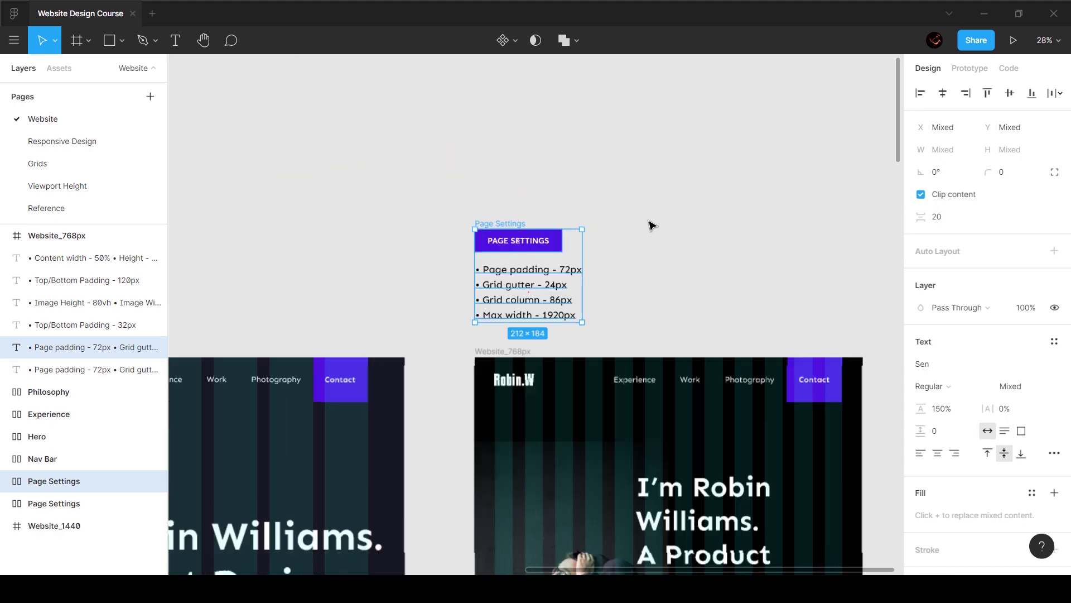
{"action": "left_click", "coordinate": [651, 225]}
{"action": "double_click", "coordinate": [518, 240]}
{"action": "double_click", "coordinate": [520, 245]}
{"action": "type", "text": "TA"}
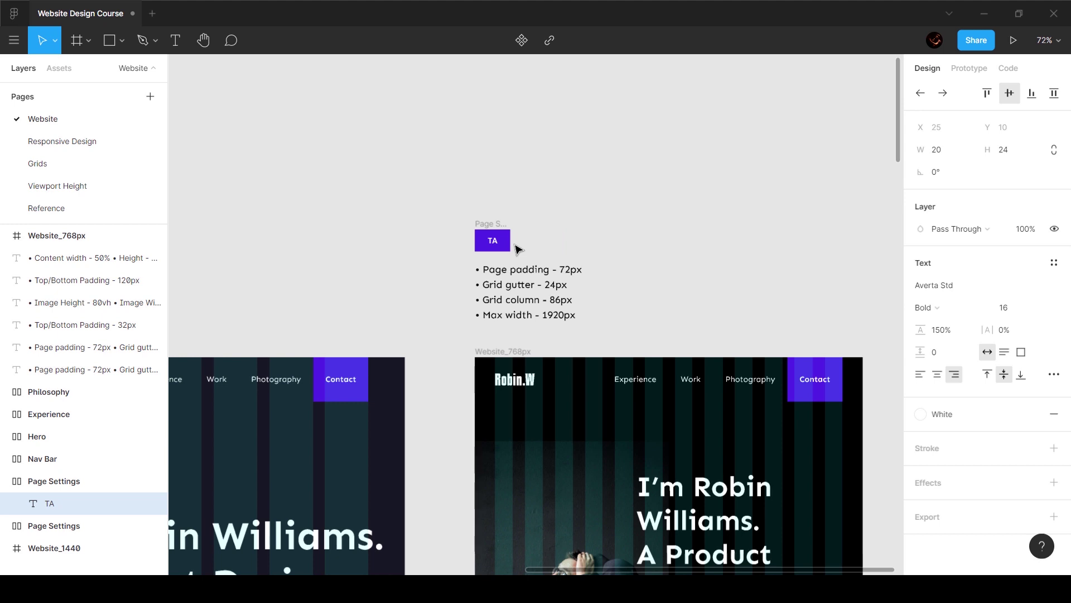
{"action": "type", "text": "BLET"}
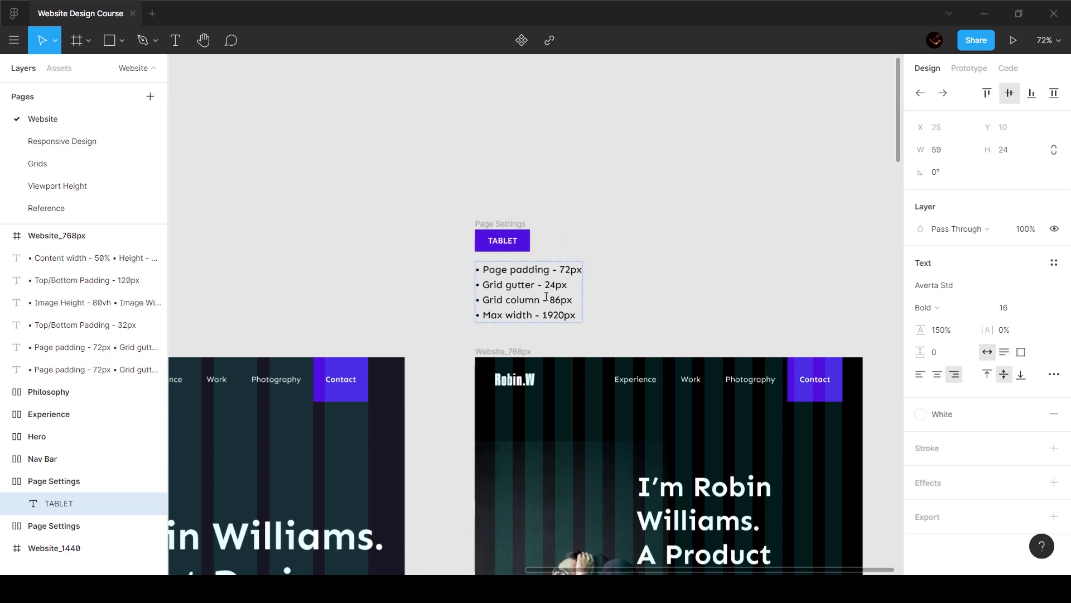
- Change the first bullet's padding from 72 to 40 px and delete the Grid gutter through Max width lines
{"action": "scroll", "coordinate": [546, 297], "scroll_direction": "up", "scroll_amount": 5}
{"action": "double_click", "coordinate": [587, 249]}
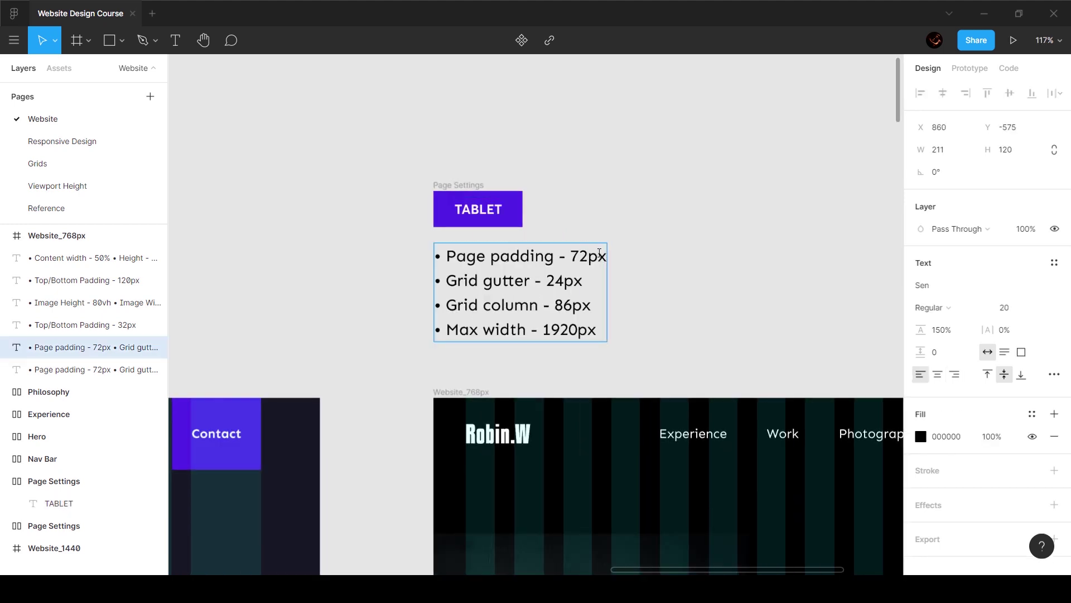
{"action": "key", "text": "BackSpace"}
{"action": "key", "text": "BackSpace"}
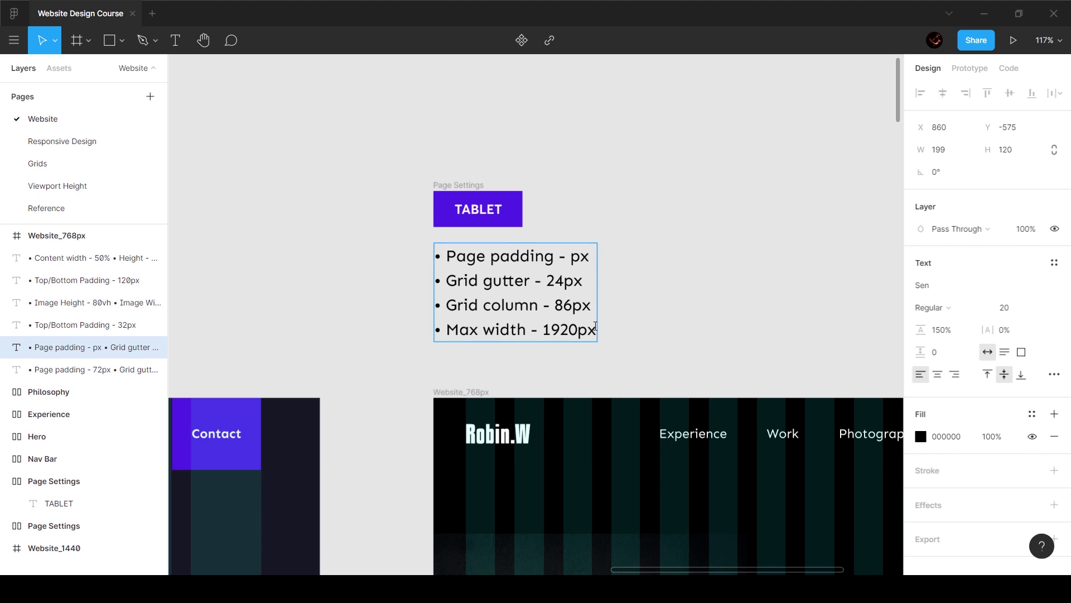
{"action": "type", "text": "40"}
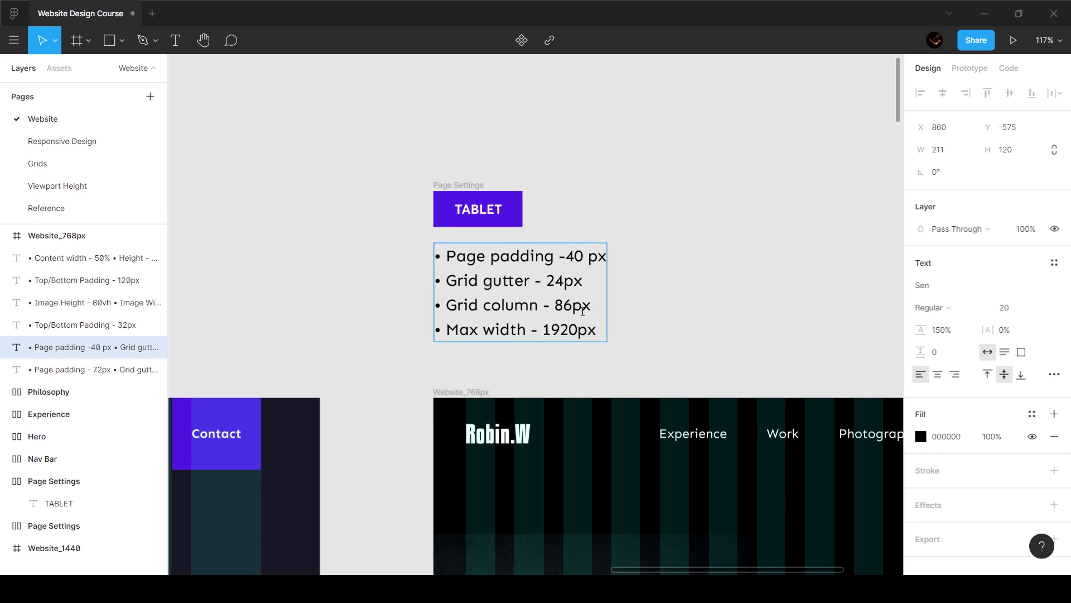
{"action": "left_click_drag", "start_coordinate": [596, 331], "coordinate": [416, 277]}
{"action": "key", "text": "BackSpace"}
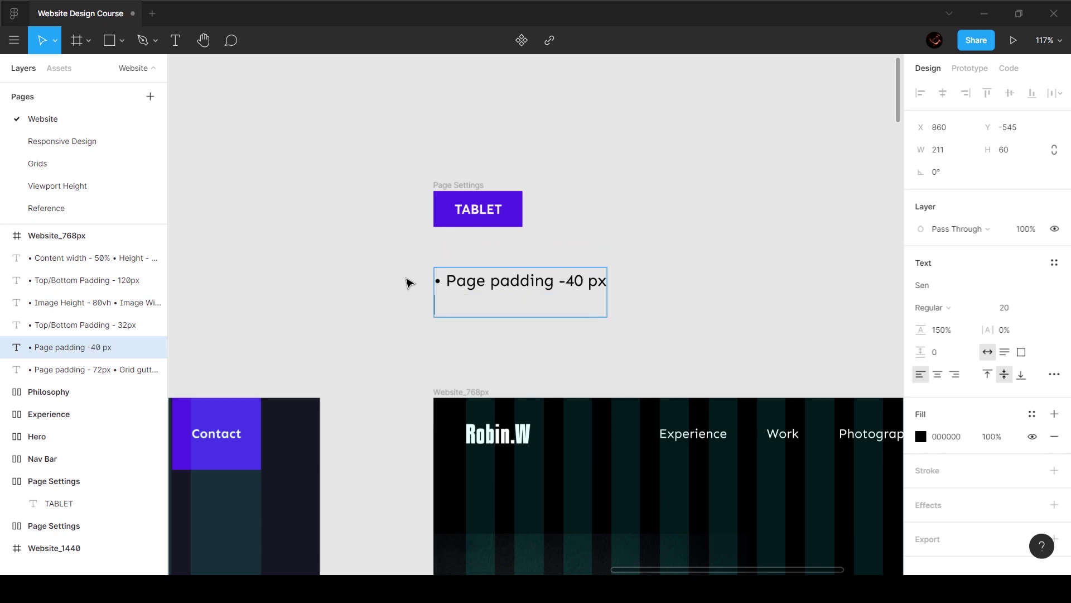
{"action": "key", "text": "Escape"}
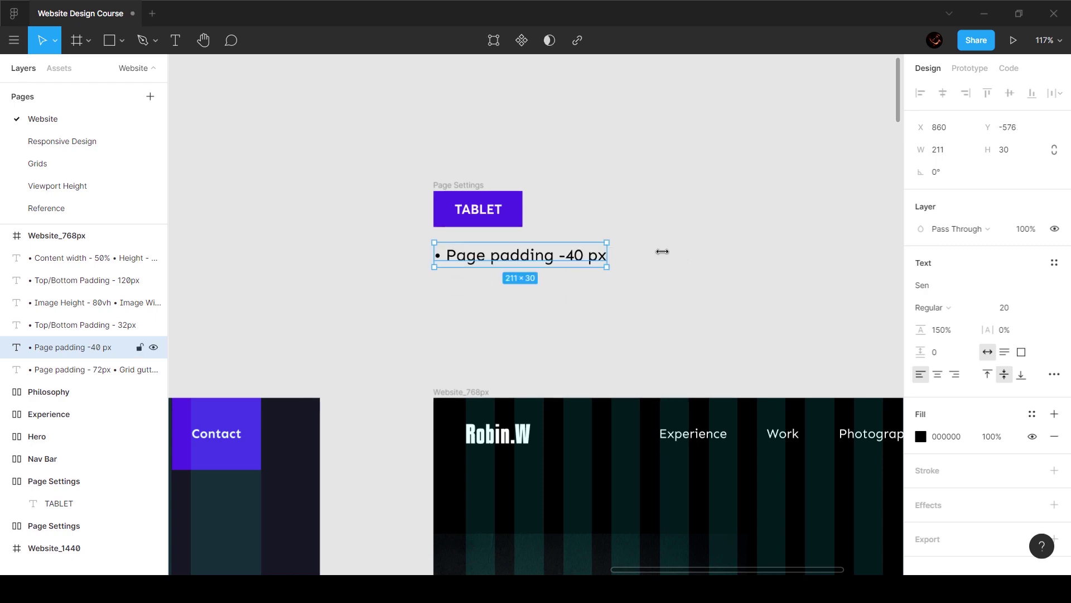
{"action": "left_click", "coordinate": [662, 262]}
{"action": "scroll", "coordinate": [664, 262], "scroll_direction": "down", "scroll_amount": 5}
{"action": "scroll", "coordinate": [665, 260], "scroll_direction": "right", "scroll_amount": 5}
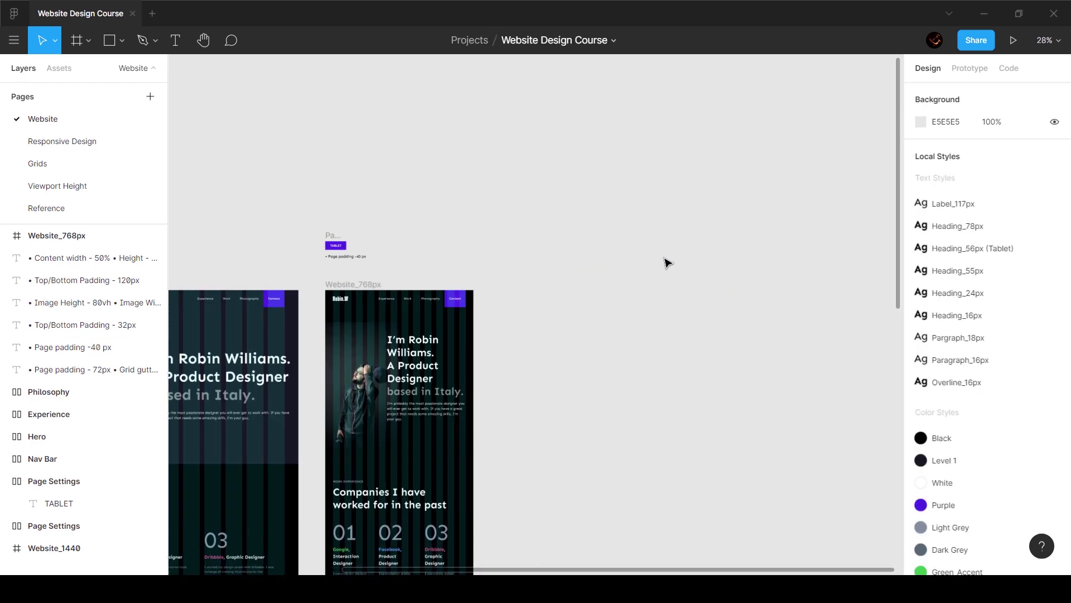
{"action": "scroll", "coordinate": [464, 344], "scroll_direction": "up", "scroll_amount": 3}
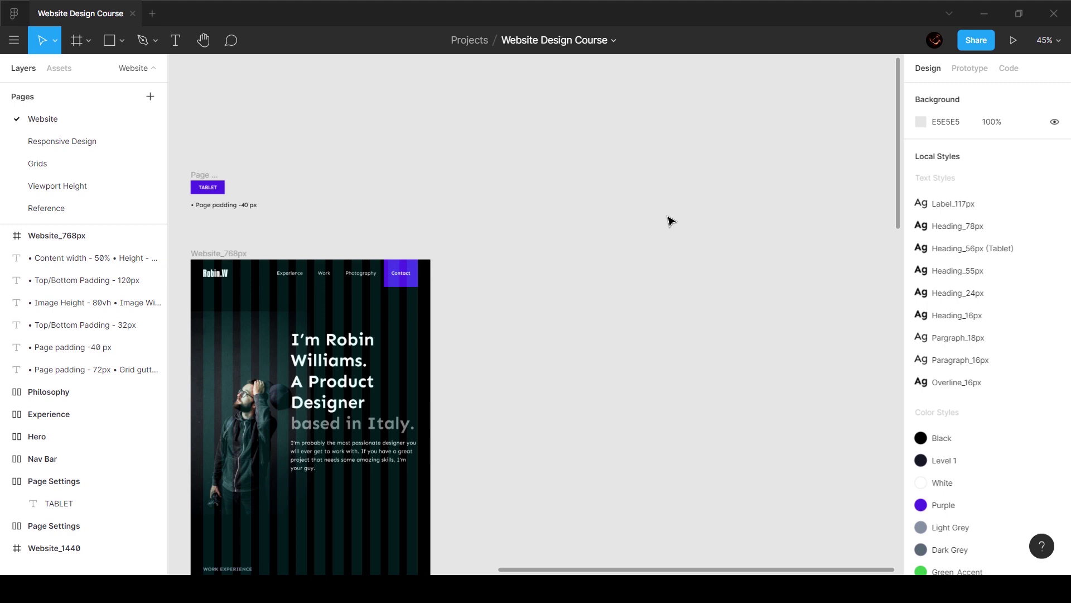
- Create a 360×640 Android preset frame and move it beside the tablet design
{"action": "key", "text": "f"}
{"action": "left_click", "coordinate": [954, 95]}
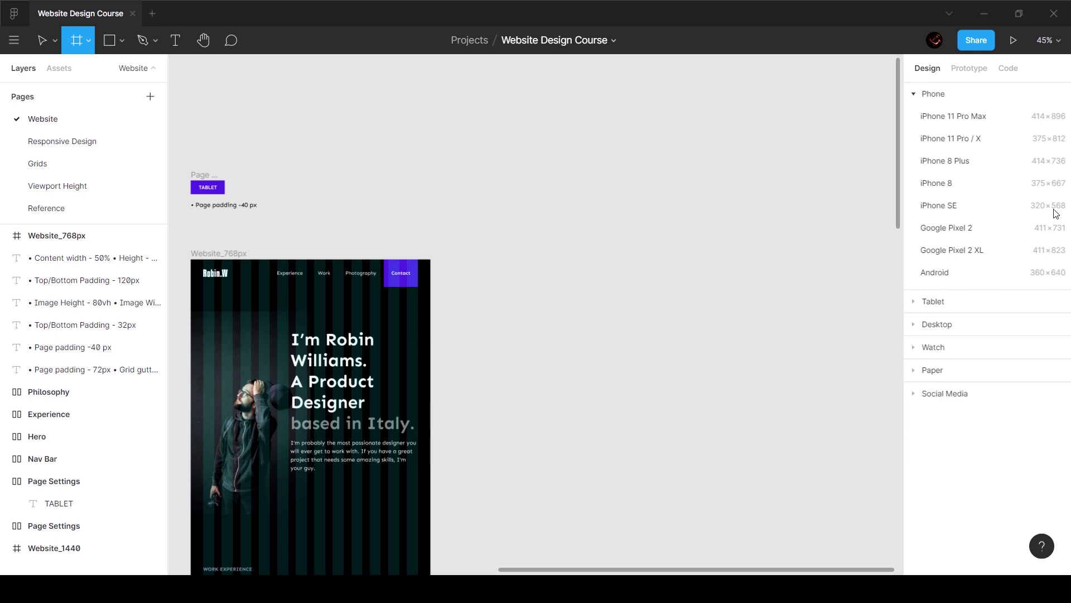
{"action": "left_click", "coordinate": [1046, 277]}
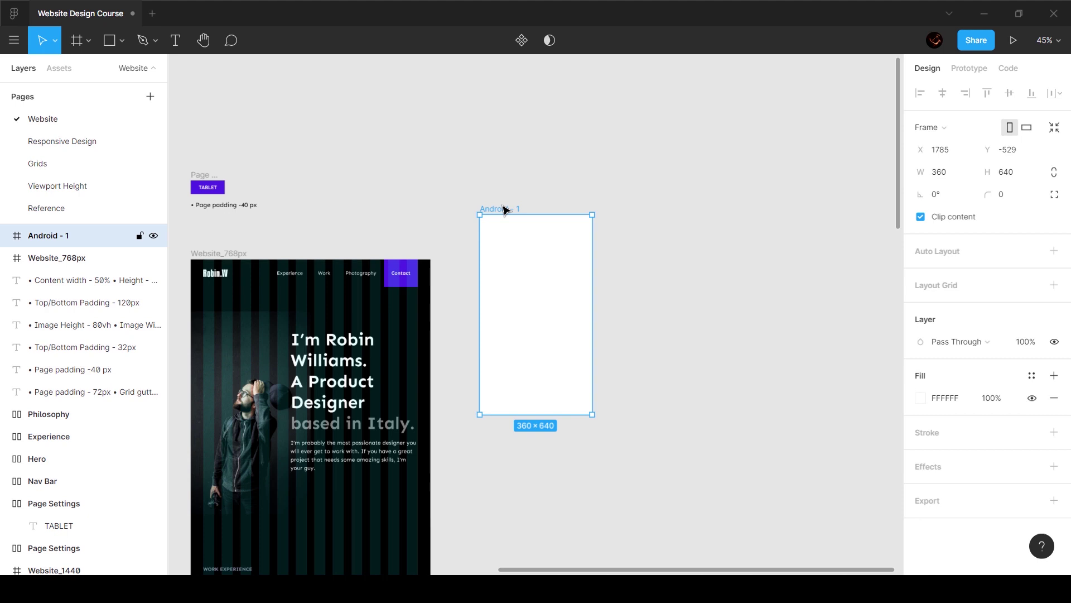
{"action": "left_click_drag", "start_coordinate": [505, 210], "coordinate": [527, 254]}
- Rename the new frame Website_360px
{"action": "key", "text": "ctrl+r"}
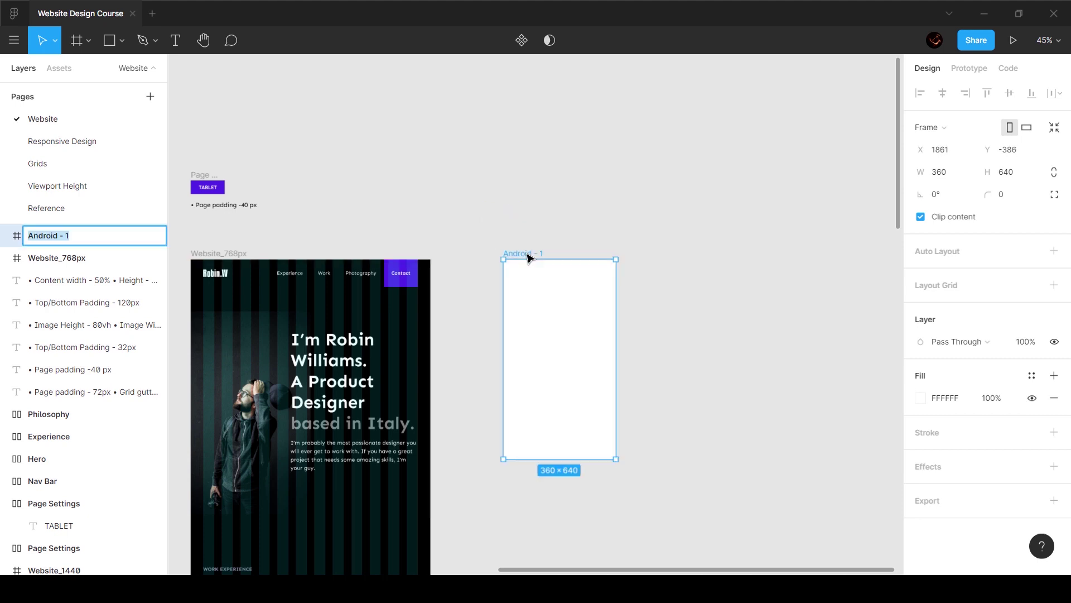
{"action": "type", "text": "WEbsite"}
{"action": "key", "text": "Left"}
{"action": "key", "text": "BackSpace"}
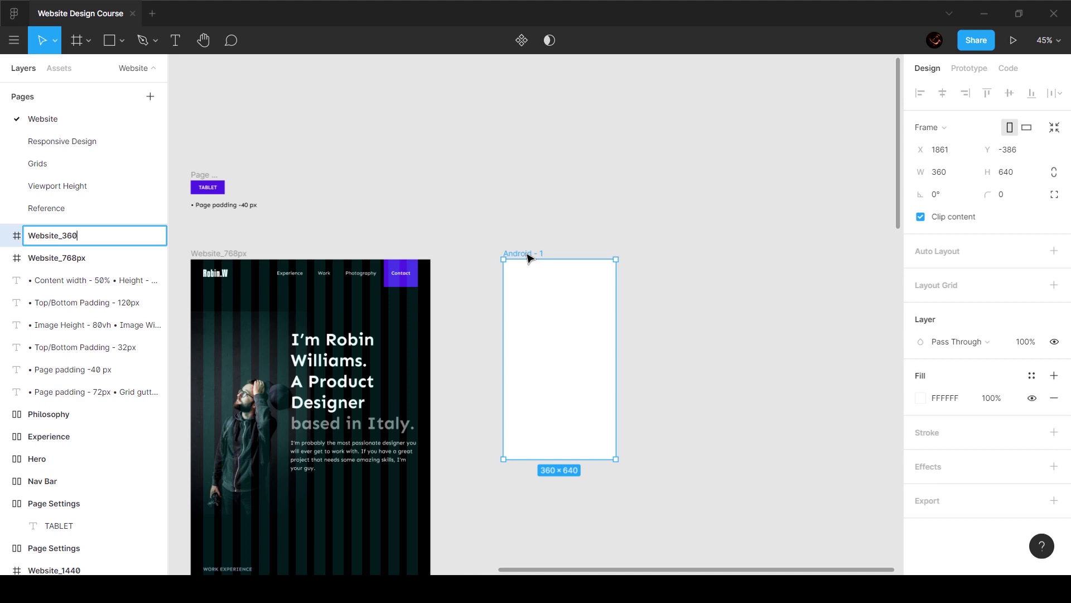
{"action": "left_click", "coordinate": [206, 168]}
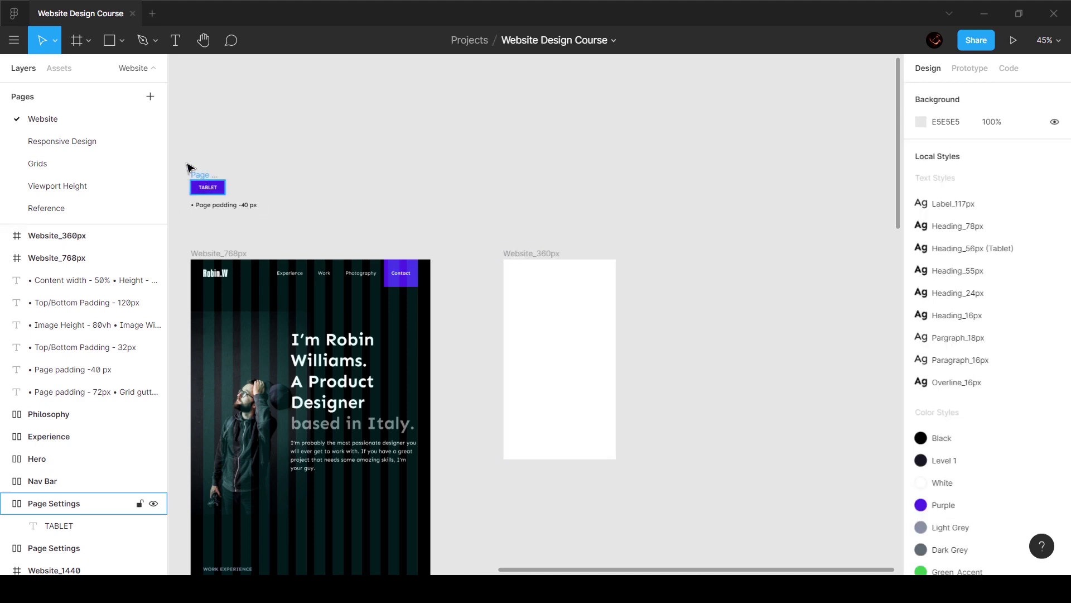
- Duplicate the TABLET settings note and place the copy above Website_360px
{"action": "left_click_drag", "start_coordinate": [191, 166], "coordinate": [536, 218]}
{"action": "key", "text": "shift+Return"}
{"action": "key", "text": "ctrl+d"}
{"action": "left_click", "coordinate": [586, 231]}
{"action": "scroll", "coordinate": [521, 186], "scroll_direction": "up", "scroll_amount": 6}
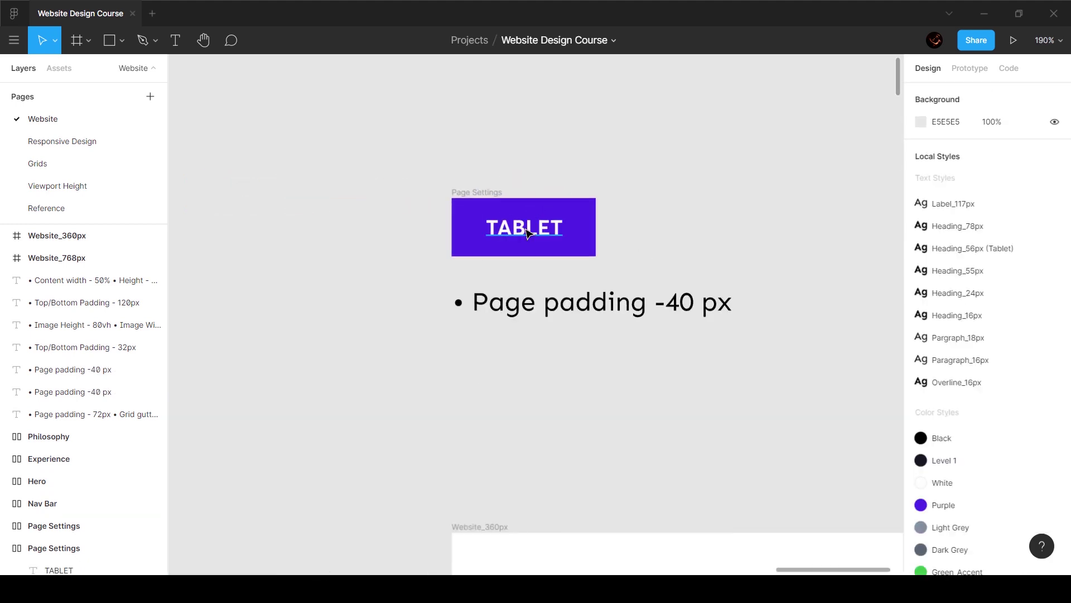
- Relabel the copy MOBILE and change its padding line to Page padding - 20 px
{"action": "left_click", "coordinate": [521, 190]}
{"action": "type", "text": "MOBILE"}
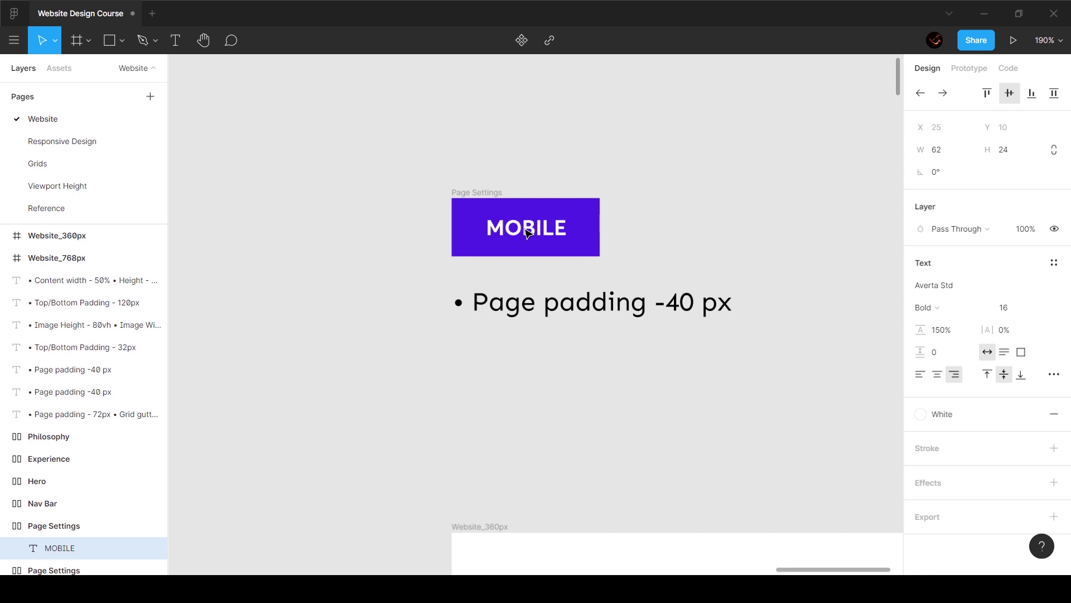
{"action": "double_click", "coordinate": [691, 304]}
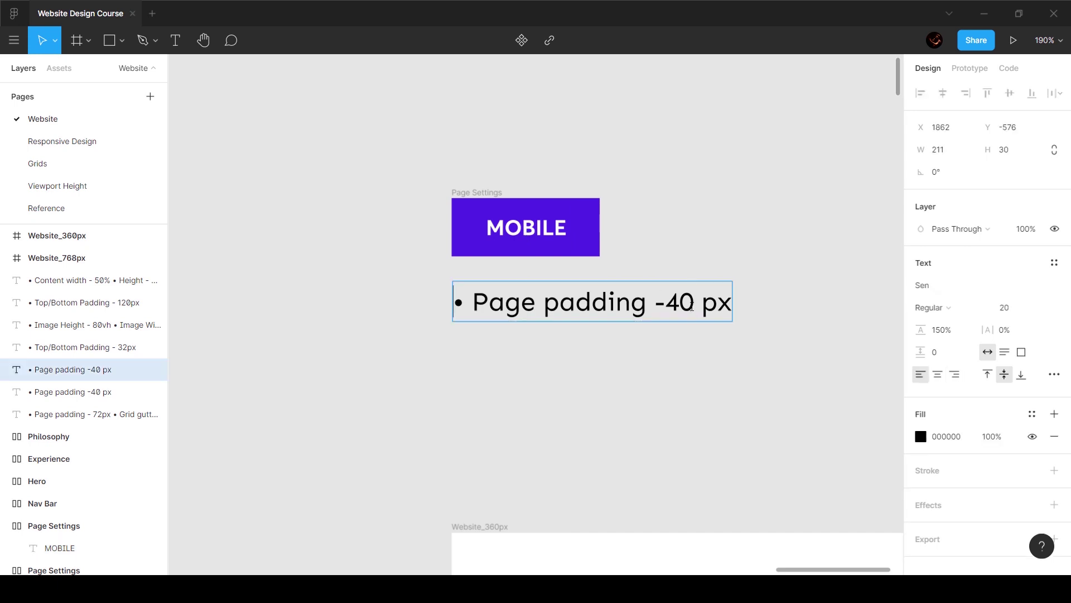
{"action": "key", "text": "ctrl+Right"}
{"action": "key", "text": "Left"}
{"action": "key", "text": "Left"}
{"action": "key", "text": "Left"}
{"action": "left_click", "coordinate": [691, 307]}
{"action": "type", "text": "2"}
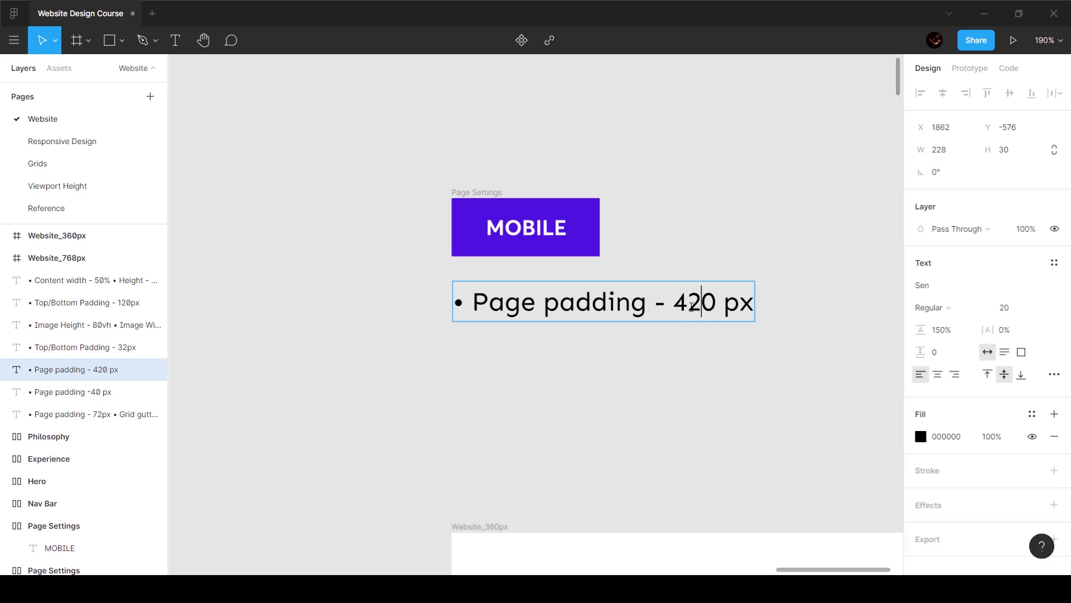
{"action": "key", "text": "BackSpace"}
{"action": "key", "text": "BackSpace"}
{"action": "type", "text": "2"}
{"action": "key", "text": "Escape"}
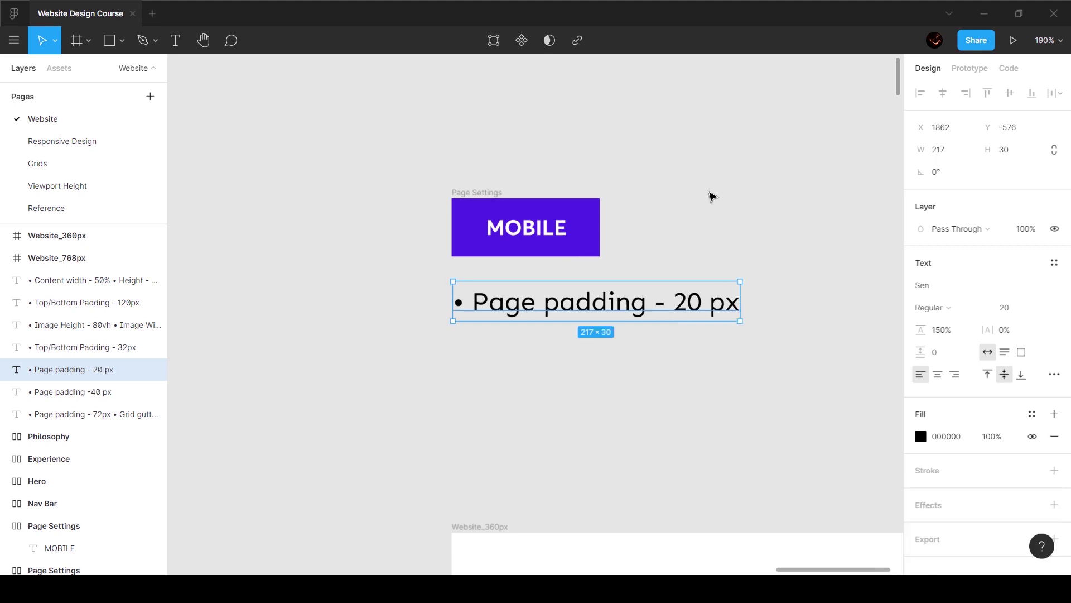
{"action": "scroll", "coordinate": [710, 196], "scroll_direction": "down", "scroll_amount": 5}
{"action": "scroll", "coordinate": [426, 298], "scroll_direction": "left", "scroll_amount": 5}
{"action": "scroll", "coordinate": [502, 251], "scroll_direction": "up", "scroll_amount": 5}
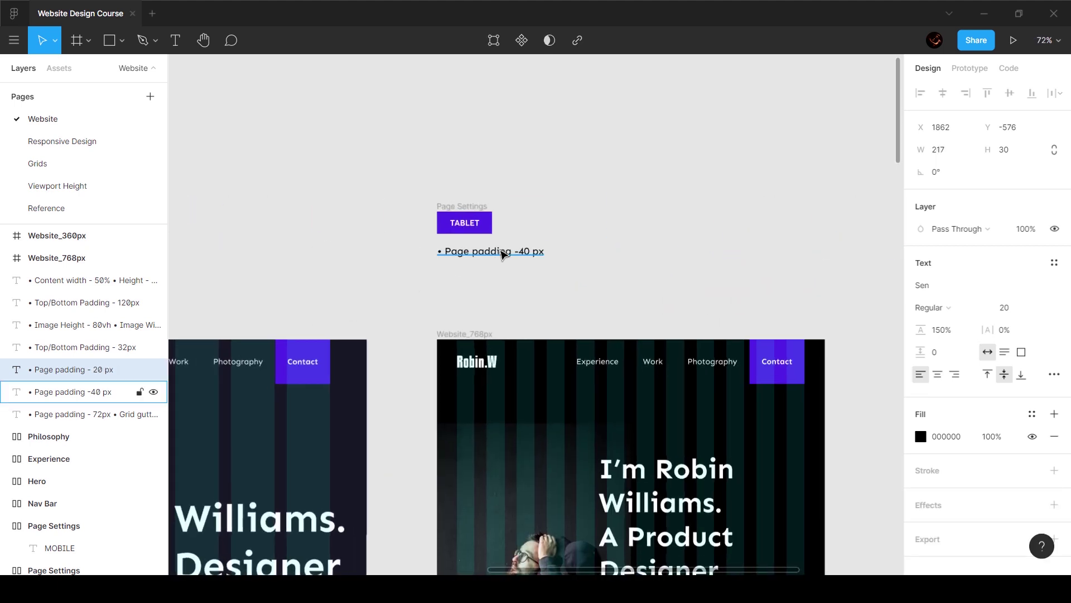
- Add a space after the dash in the tablet note so it reads Page padding - 40 px
{"action": "double_click", "coordinate": [576, 258]}
{"action": "left_click", "coordinate": [551, 257]}
{"action": "key", "text": "Escape"}
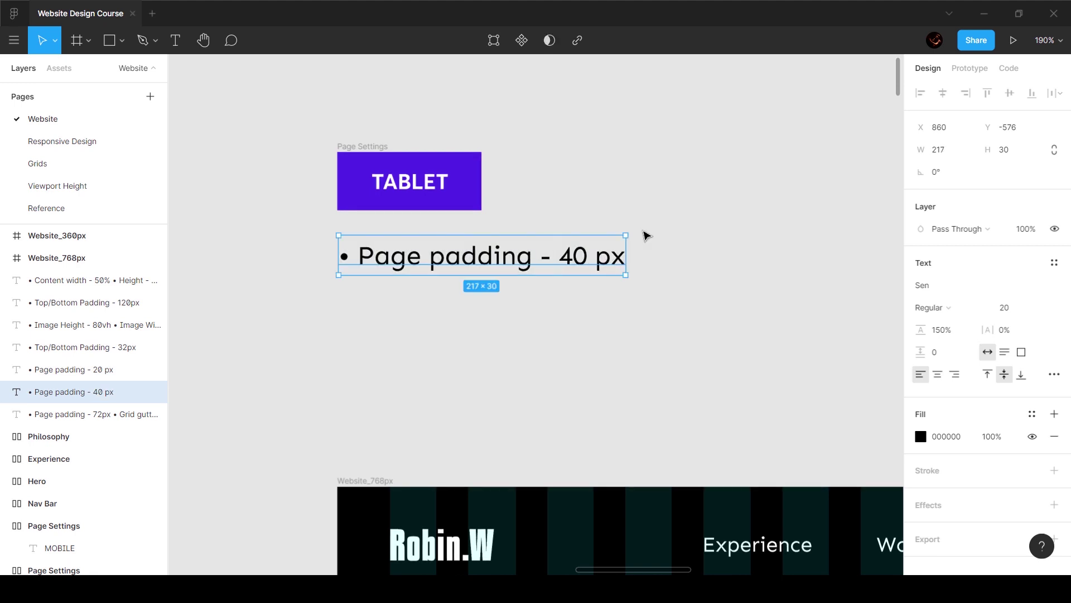
{"action": "left_click", "coordinate": [664, 223]}
{"action": "scroll", "coordinate": [663, 223], "scroll_direction": "down", "scroll_amount": 5}
{"action": "scroll", "coordinate": [664, 224], "scroll_direction": "right", "scroll_amount": 10}
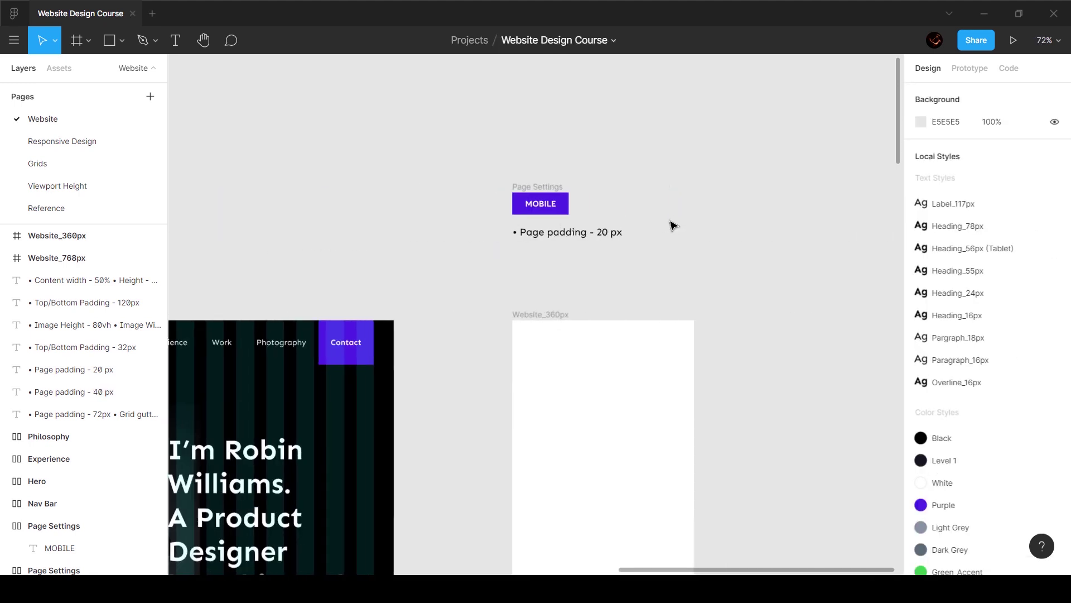
- Fill the Website_360px frame with the Black colour style
{"action": "left_click", "coordinate": [532, 315]}
{"action": "left_click", "coordinate": [1032, 377]}
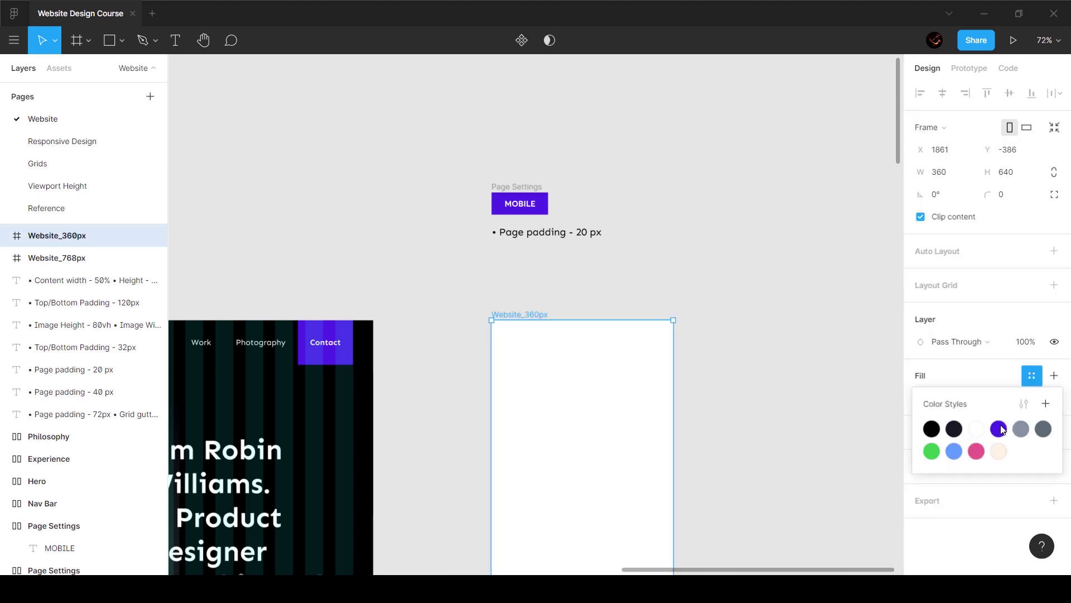
{"action": "left_click", "coordinate": [931, 430]}
{"action": "left_click", "coordinate": [807, 335]}
{"action": "scroll", "coordinate": [806, 335], "scroll_direction": "left", "scroll_amount": 5}
- Paste a copy of the tablet design's Nav Bar into Website_360px
{"action": "left_click", "coordinate": [516, 343]}
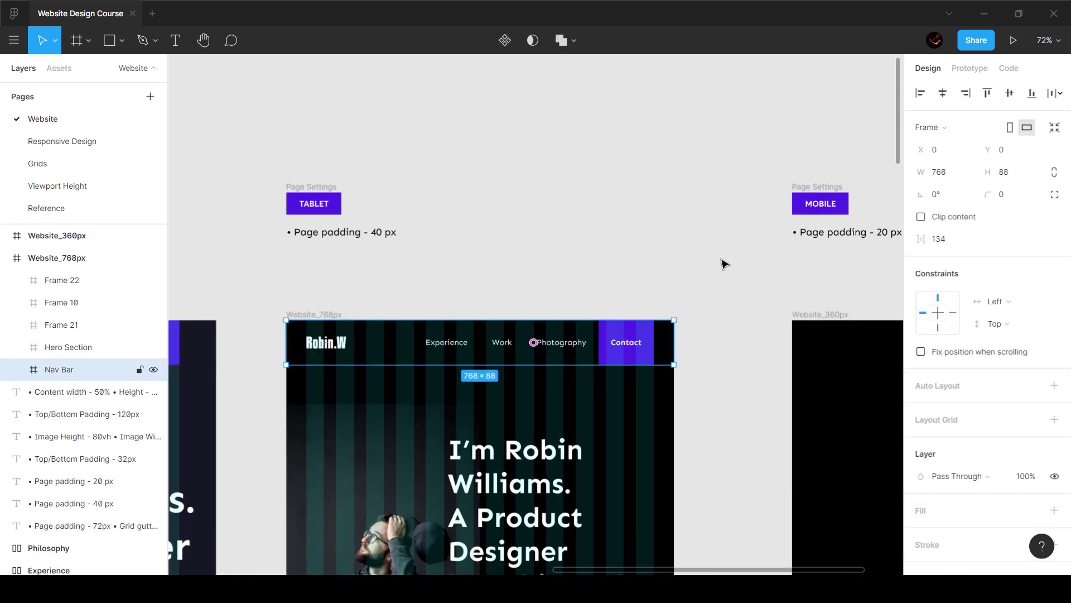
{"action": "scroll", "coordinate": [723, 263], "scroll_direction": "right", "scroll_amount": 5}
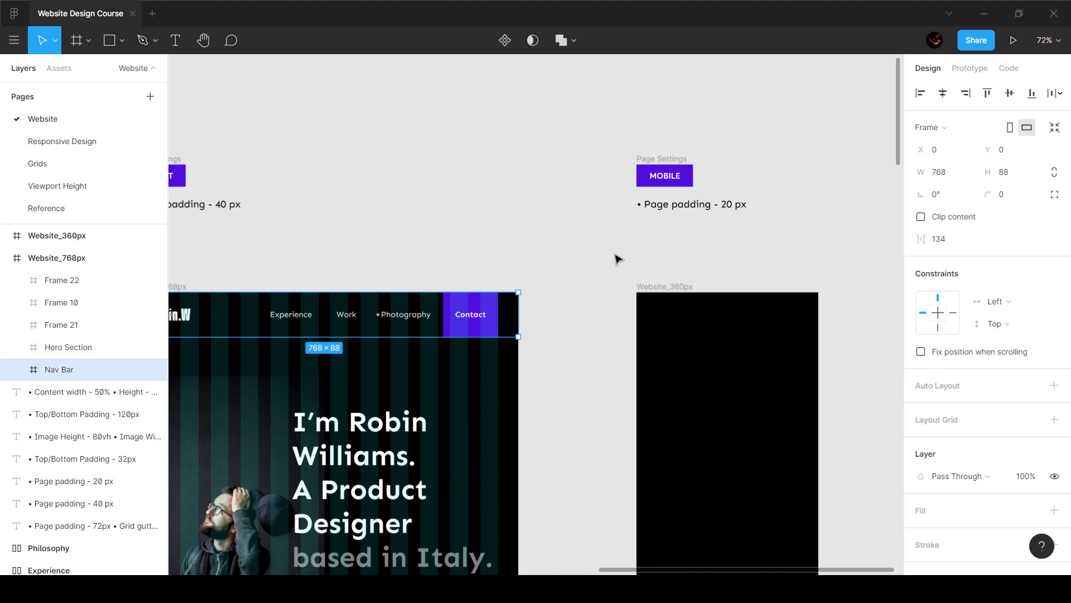
{"action": "left_click", "coordinate": [675, 288]}
{"action": "key", "text": "ctrl+v"}
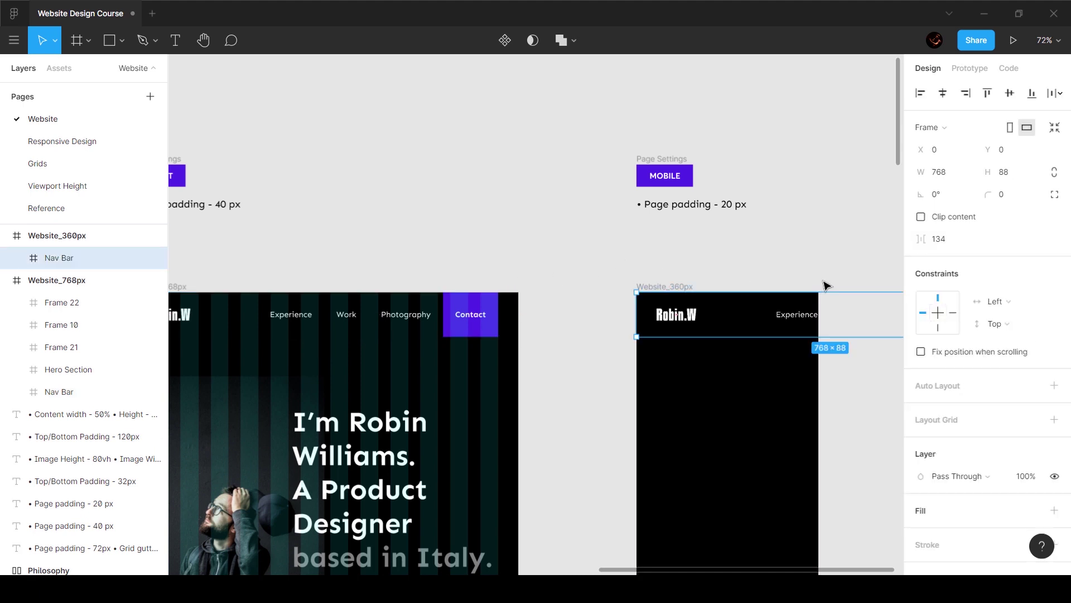
- Delete the Experience link group from the pasted nav bar
{"action": "scroll", "coordinate": [809, 287], "scroll_direction": "right", "scroll_amount": 5}
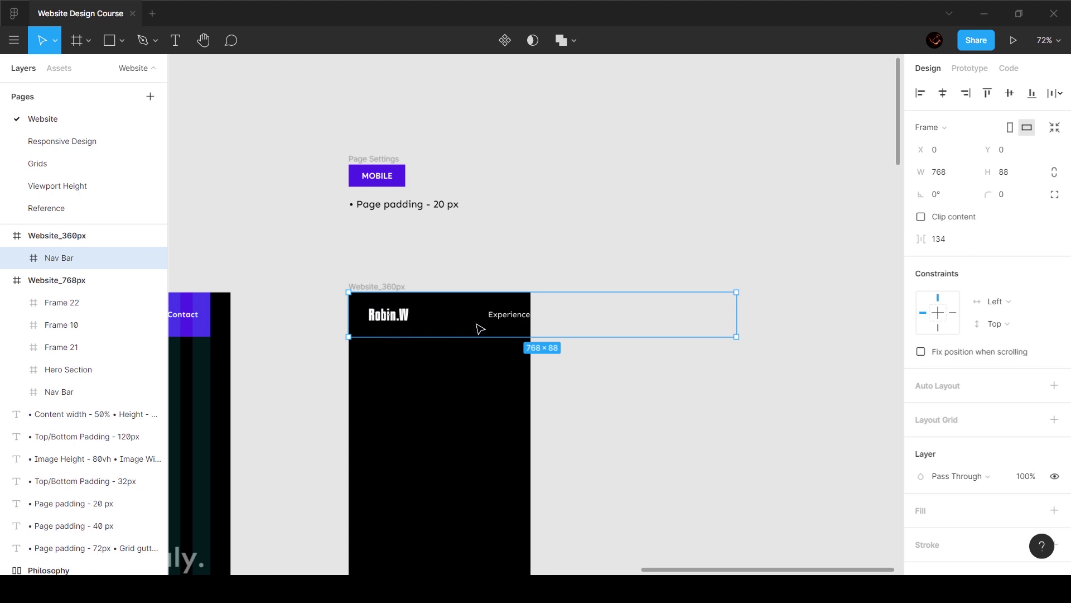
{"action": "scroll", "coordinate": [478, 326], "scroll_direction": "left", "scroll_amount": 1}
{"action": "scroll", "coordinate": [478, 327], "scroll_direction": "left", "scroll_amount": 10}
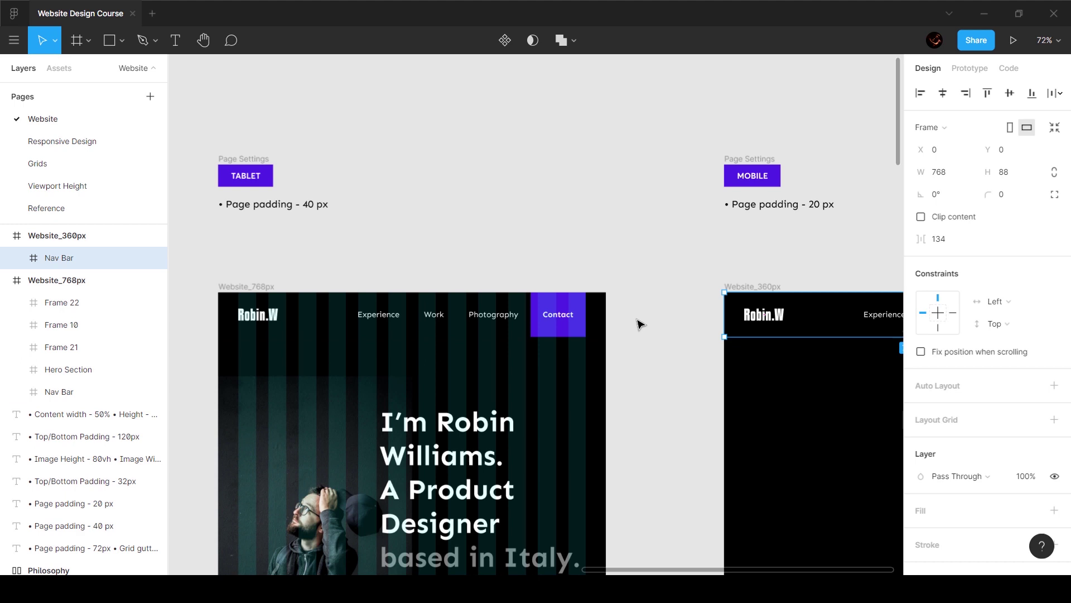
{"action": "scroll", "coordinate": [636, 325], "scroll_direction": "right", "scroll_amount": 10}
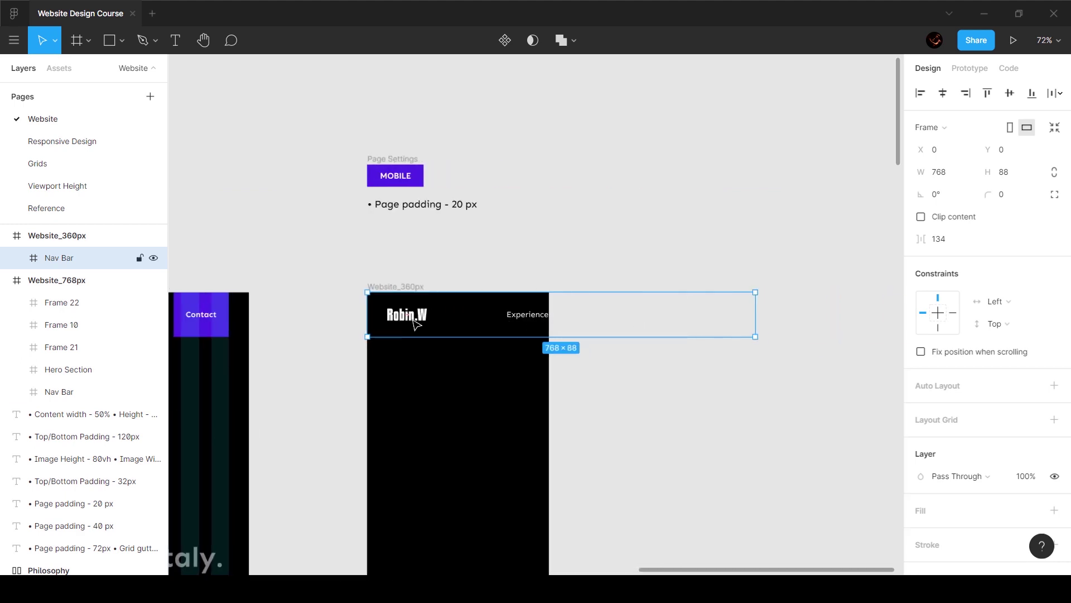
{"action": "left_click", "coordinate": [541, 323]}
{"action": "key", "text": "Delete"}
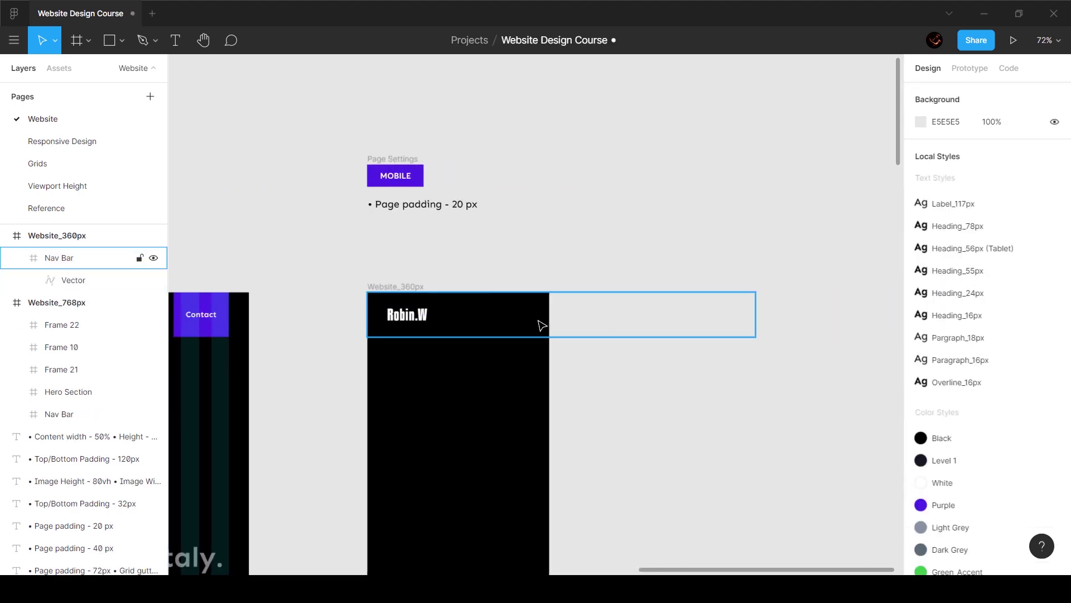
- Narrow the mobile Nav Bar to 360 px wide
{"action": "left_click", "coordinate": [491, 333]}
{"action": "left_click_drag", "start_coordinate": [756, 318], "coordinate": [549, 320]}
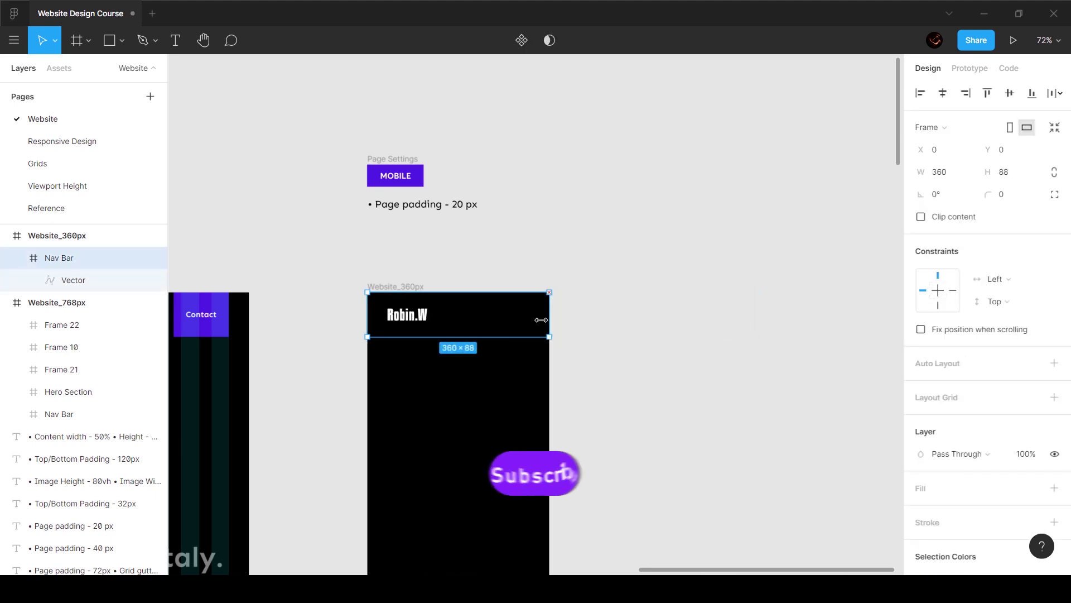
{"action": "scroll", "coordinate": [394, 321], "scroll_direction": "up", "scroll_amount": 5}
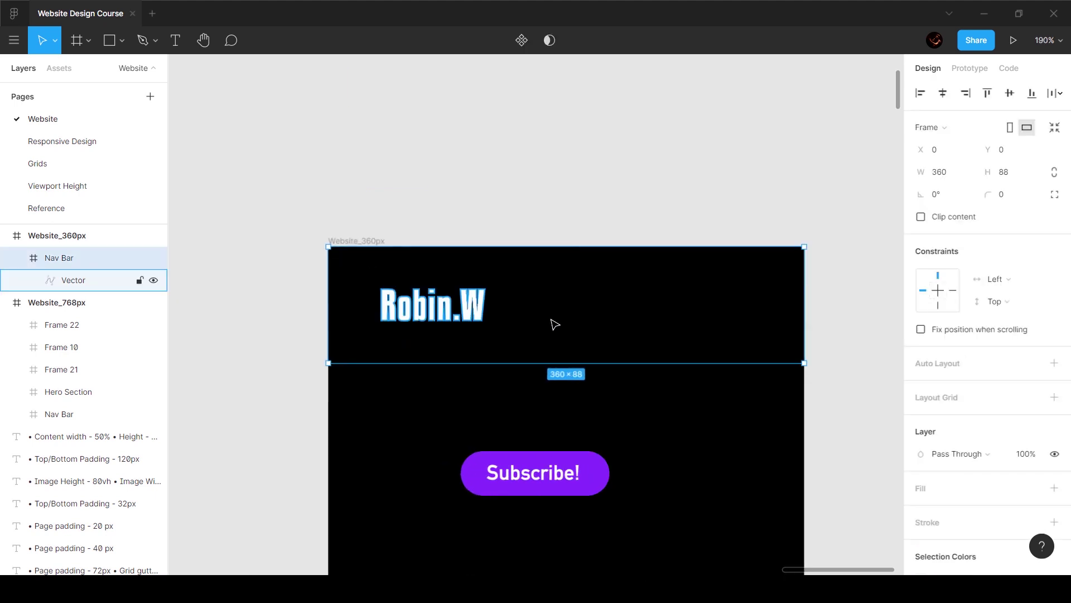
- Set the Robin.W logo's X position to 20
{"action": "left_click", "coordinate": [455, 312], "text": "ctrl"}
{"action": "left_click", "coordinate": [951, 125]}
{"action": "type", "text": "20"}
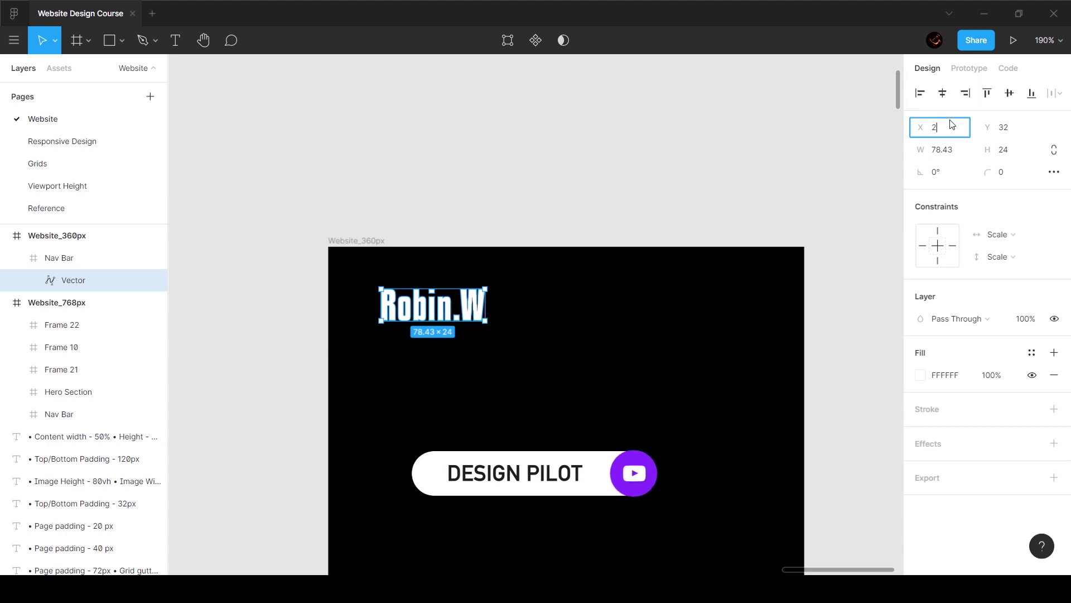
{"action": "key", "text": "Return"}
{"action": "left_click", "coordinate": [552, 172]}
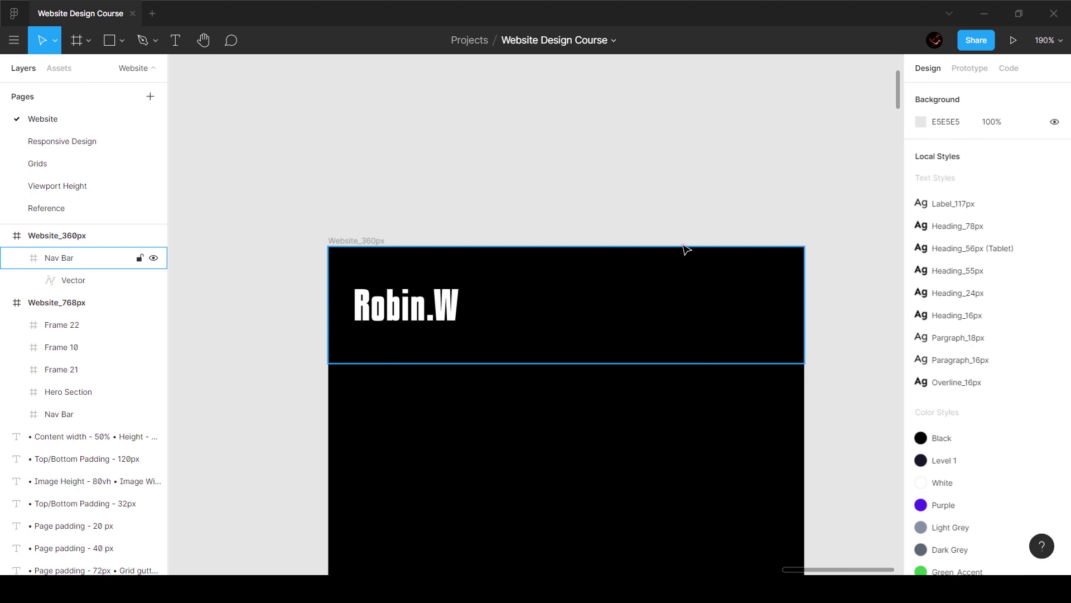
- Draw a small rectangle above the Website_360px frame
{"action": "scroll", "coordinate": [824, 251], "scroll_direction": "right", "scroll_amount": 3}
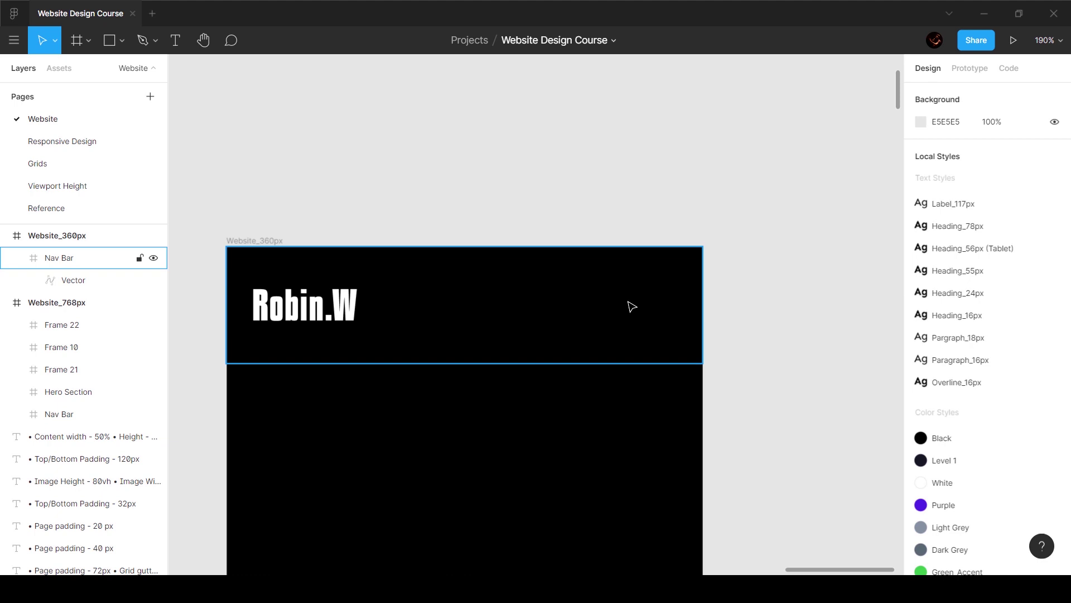
{"action": "scroll", "coordinate": [697, 205], "scroll_direction": "up", "scroll_amount": 3}
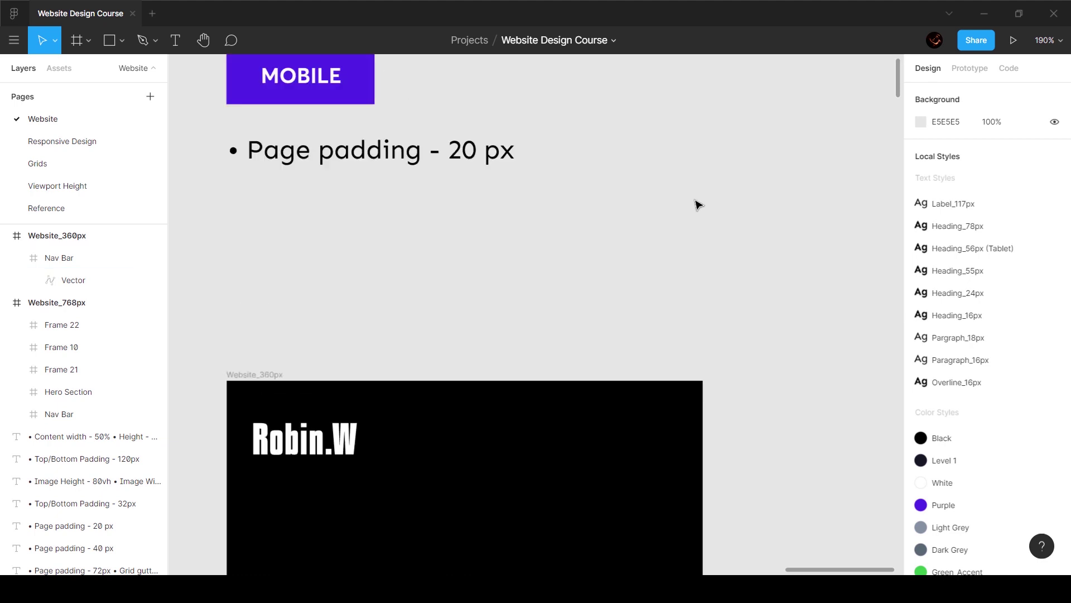
{"action": "scroll", "coordinate": [698, 206], "scroll_direction": "down", "scroll_amount": 1}
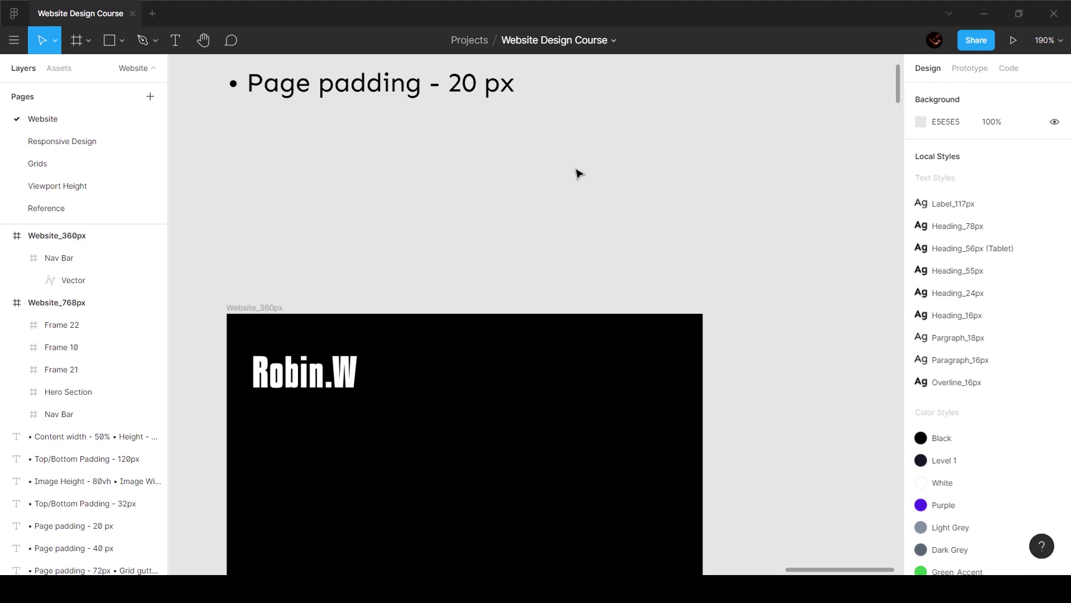
{"action": "key", "text": "r"}
{"action": "left_click_drag", "start_coordinate": [613, 152], "coordinate": [667, 197]}
- Resize the rectangle to a 24×24 square and fill it with the Black style
{"action": "left_click", "coordinate": [950, 150]}
{"action": "type", "text": "24"}
{"action": "key", "text": "Tab"}
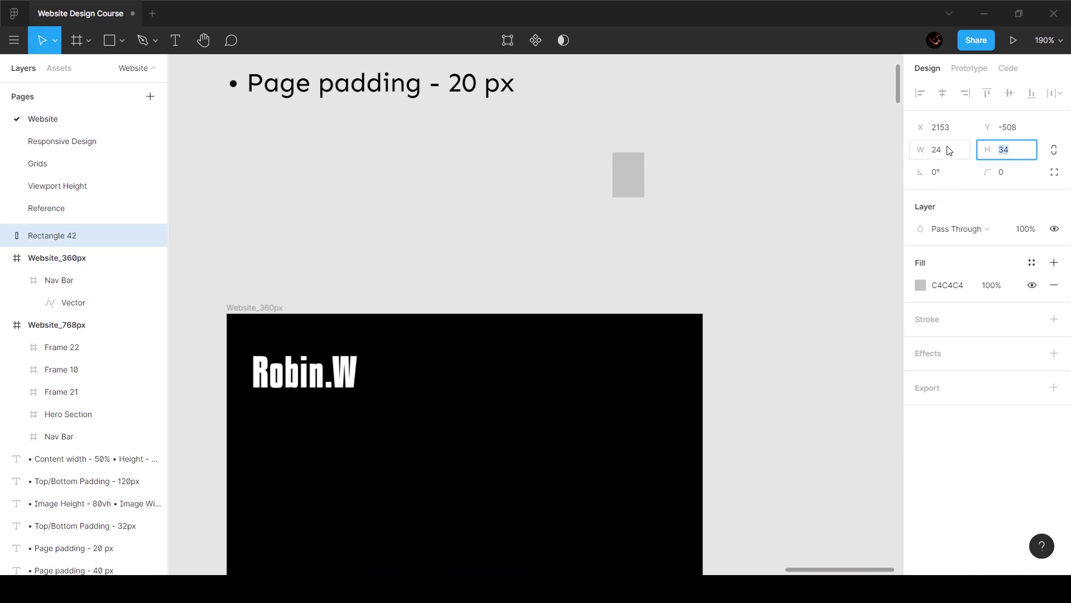
{"action": "type", "text": "24"}
{"action": "key", "text": "Return"}
{"action": "scroll", "coordinate": [638, 178], "scroll_direction": "up", "scroll_amount": 10}
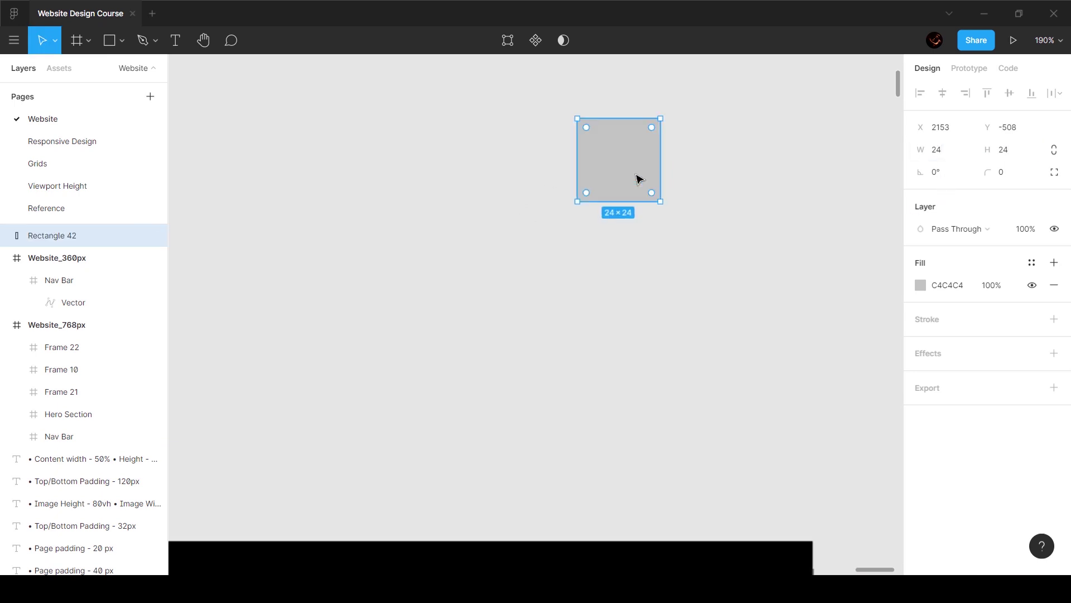
{"action": "scroll", "coordinate": [637, 178], "scroll_direction": "up", "scroll_amount": 3}
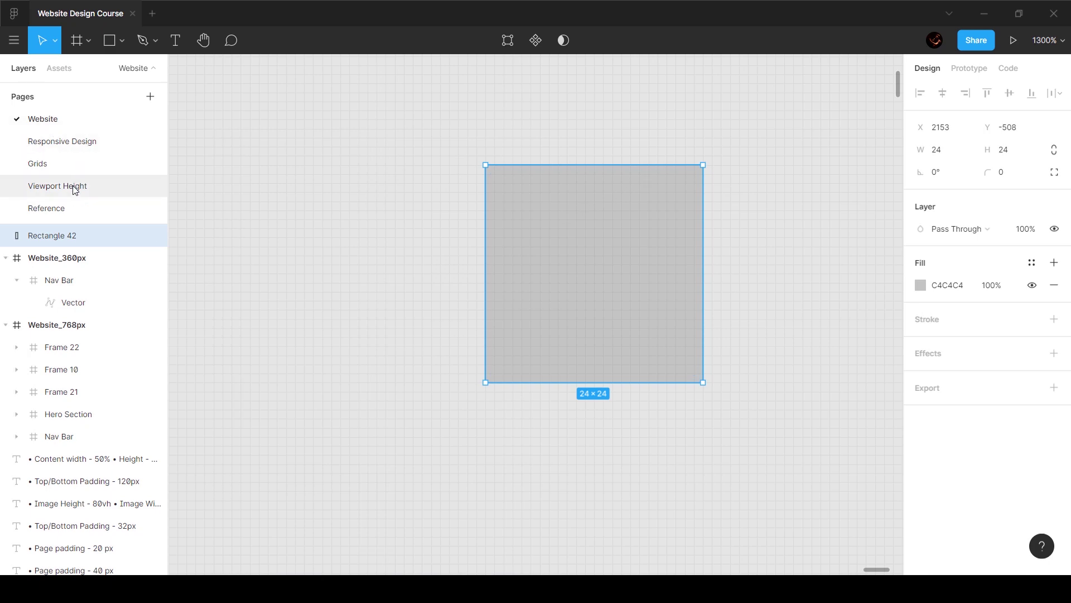
{"action": "left_click", "coordinate": [1031, 263]}
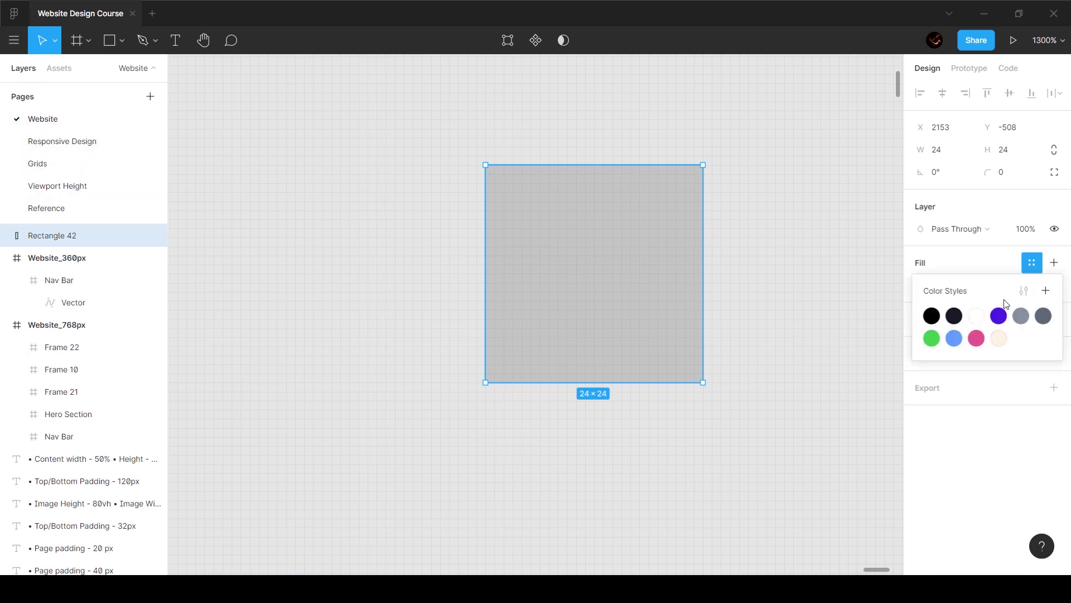
{"action": "left_click", "coordinate": [929, 316]}
{"action": "left_click", "coordinate": [801, 264]}
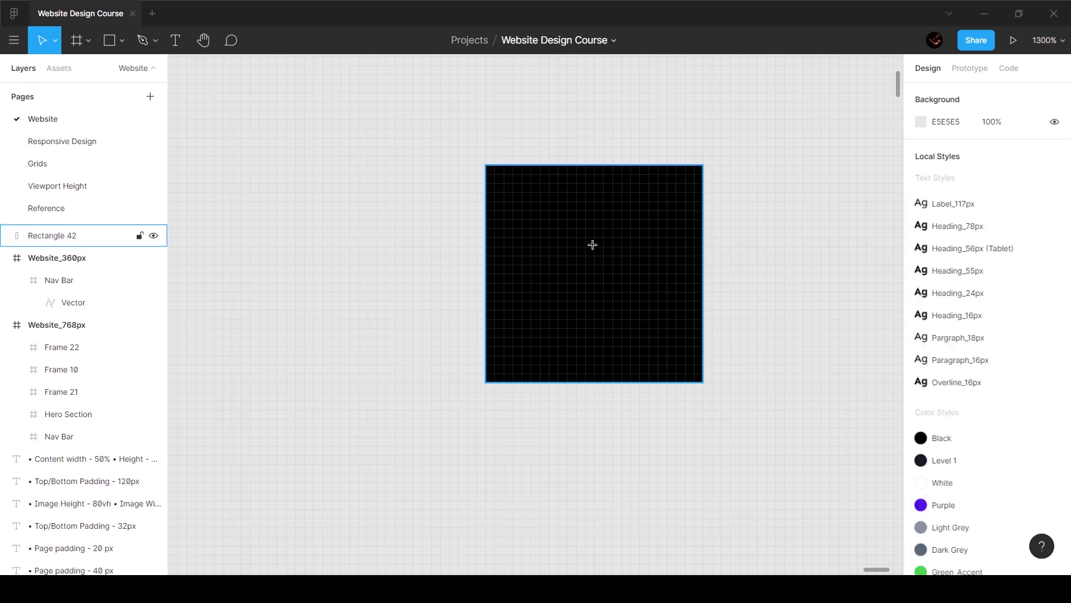
- Draw an 18-wide bar in the square and add a shorter 13-wide copy below it
{"action": "key", "text": "r"}
{"action": "left_click_drag", "start_coordinate": [511, 209], "coordinate": [676, 238]}
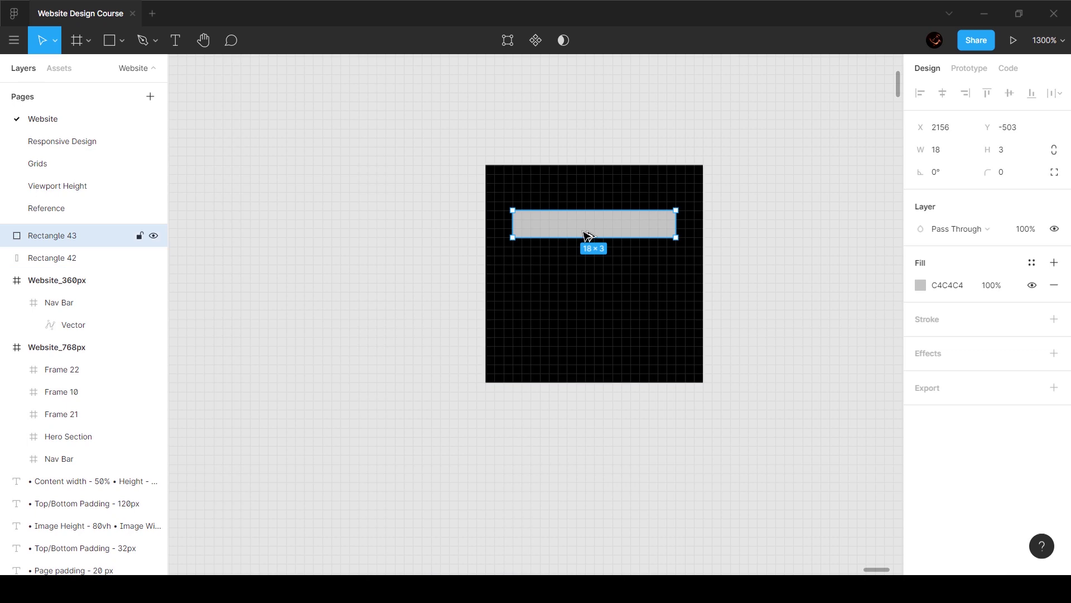
{"action": "left_click_drag", "start_coordinate": [589, 235], "coordinate": [593, 302]}
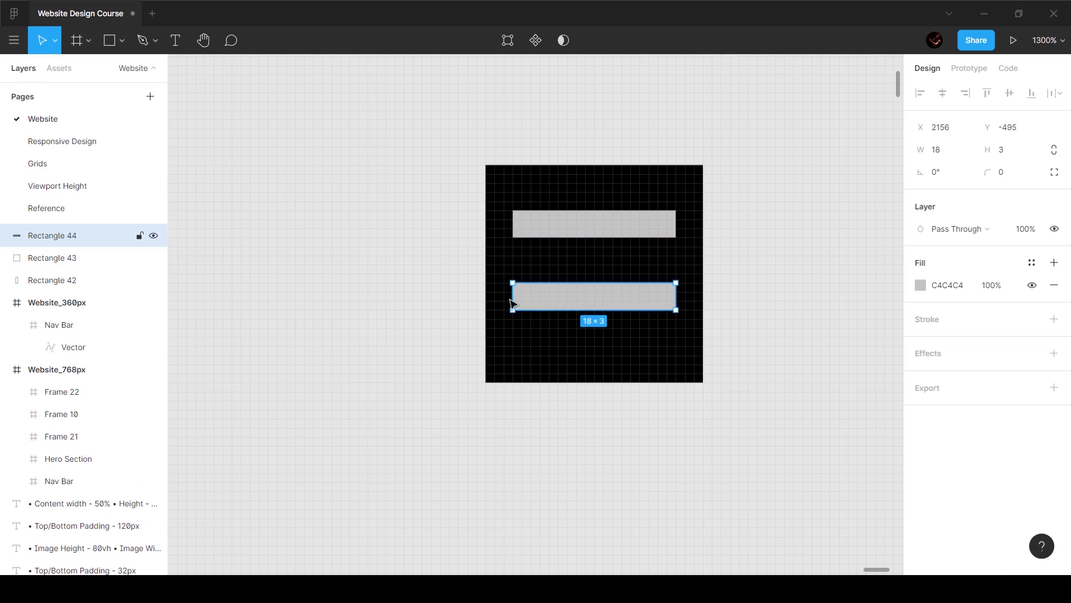
{"action": "left_click_drag", "start_coordinate": [512, 299], "coordinate": [554, 298]}
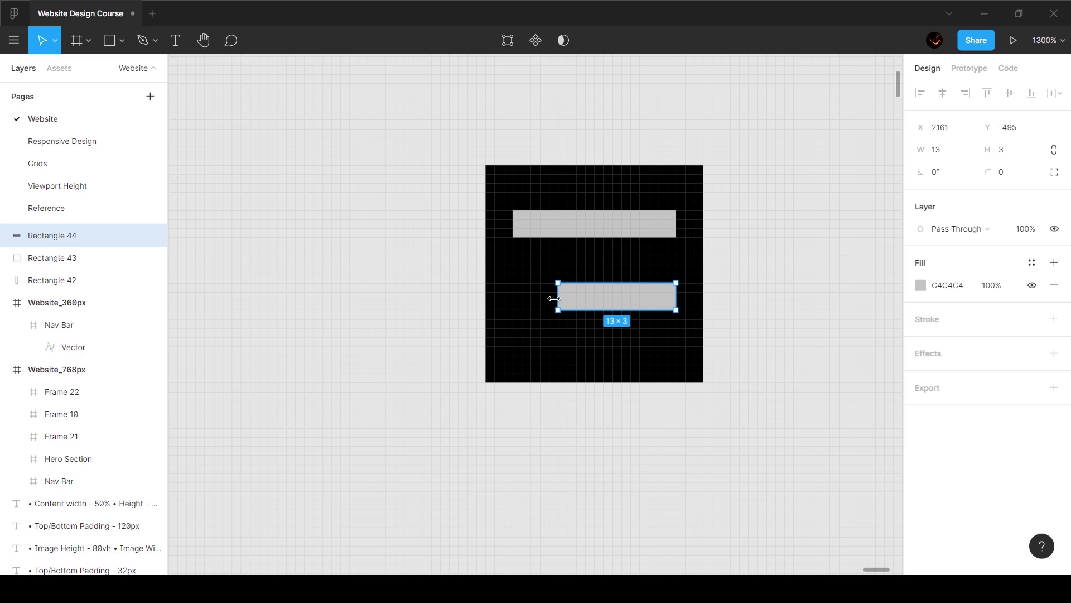
- Group the two bars as Group 64 and centre them vertically within the black square
{"action": "left_click", "coordinate": [795, 334]}
{"action": "left_click", "coordinate": [626, 304]}
{"action": "left_click", "coordinate": [627, 229]}
{"action": "left_click", "coordinate": [636, 306], "text": "shift"}
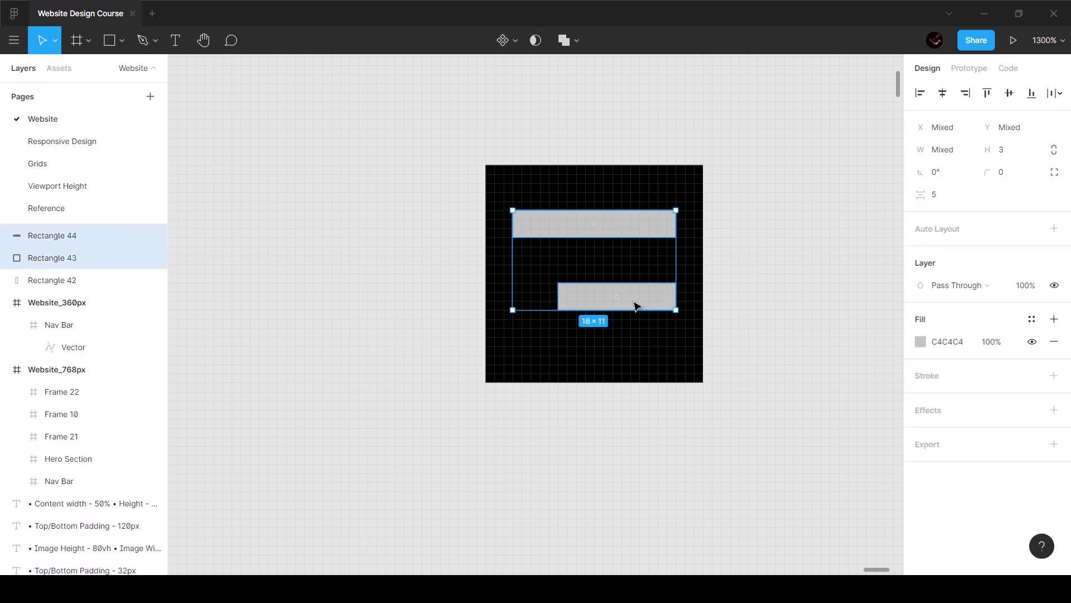
{"action": "key", "text": "ctrl+g"}
{"action": "left_click", "coordinate": [1009, 93]}
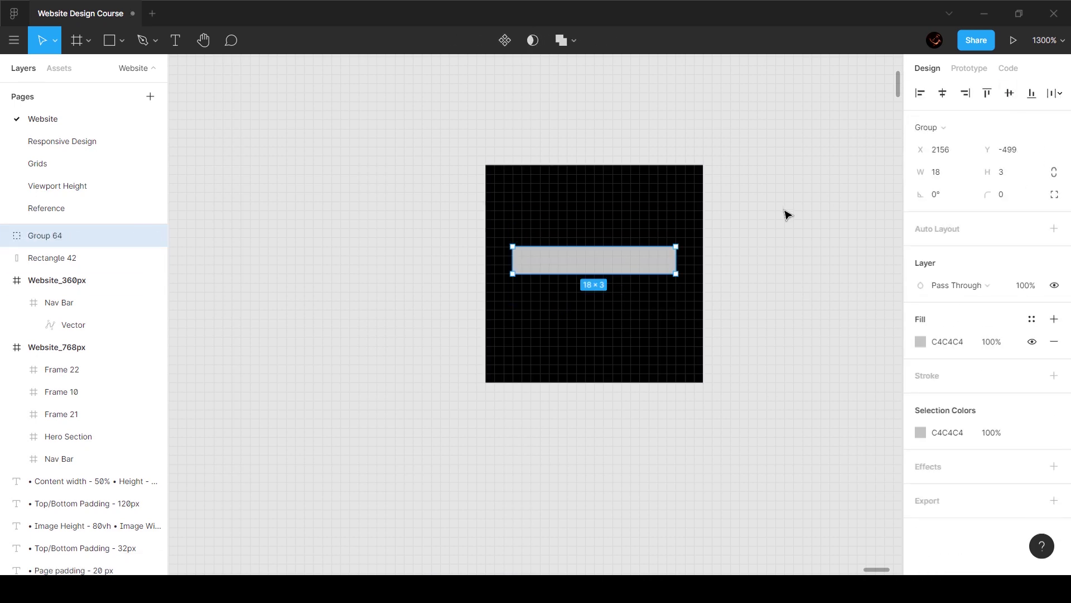
{"action": "key", "text": "ctrl+z"}
{"action": "left_click", "coordinate": [617, 194], "text": "shift"}
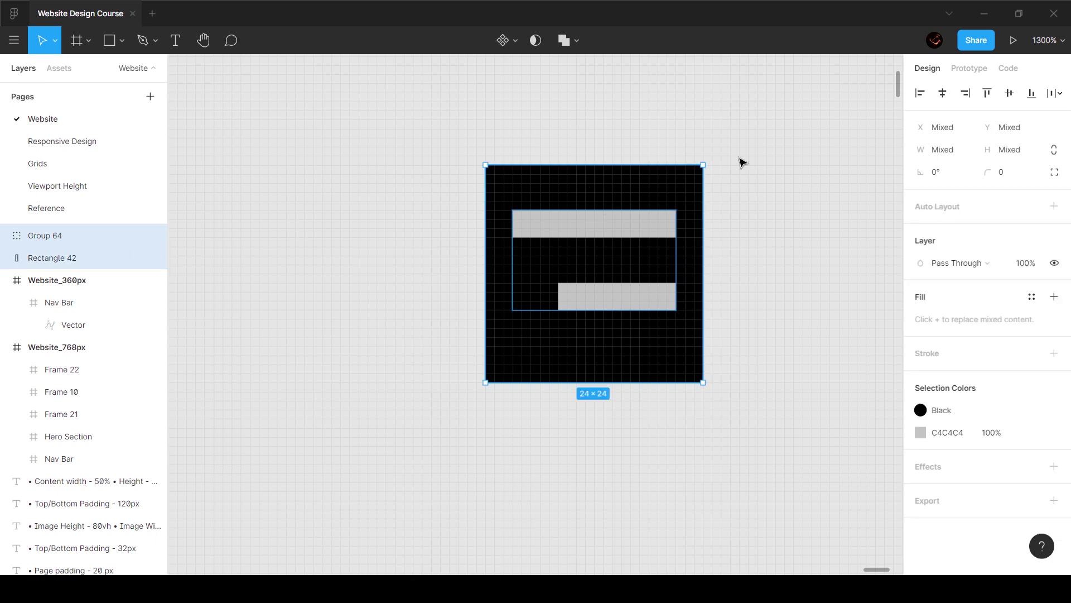
{"action": "left_click", "coordinate": [1010, 93]}
{"action": "left_click", "coordinate": [808, 218]}
{"action": "scroll", "coordinate": [809, 217], "scroll_direction": "down", "scroll_amount": 5}
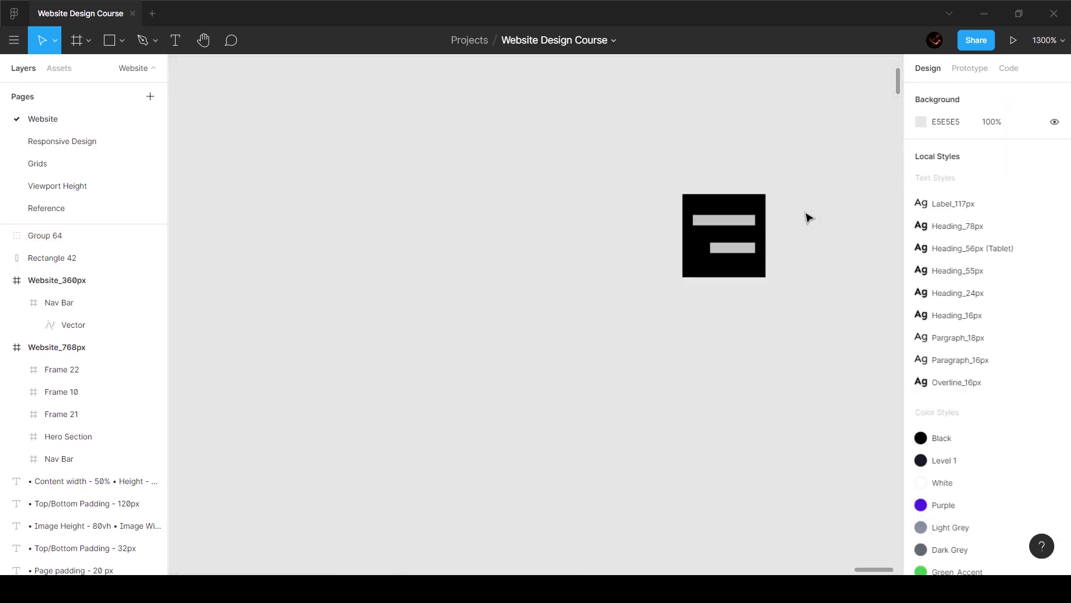
- Group the bars and square into one icon and move it into the mobile nav bar
{"action": "left_click_drag", "start_coordinate": [673, 164], "coordinate": [820, 290]}
{"action": "key", "text": "ctrl+g"}
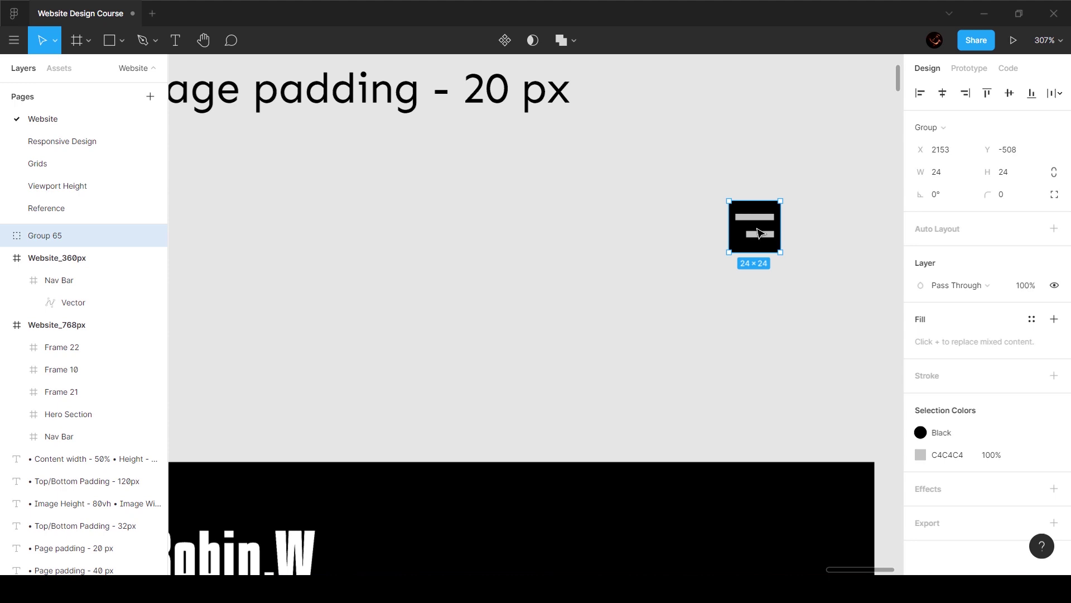
{"action": "scroll", "coordinate": [773, 179], "scroll_direction": "down", "scroll_amount": 3}
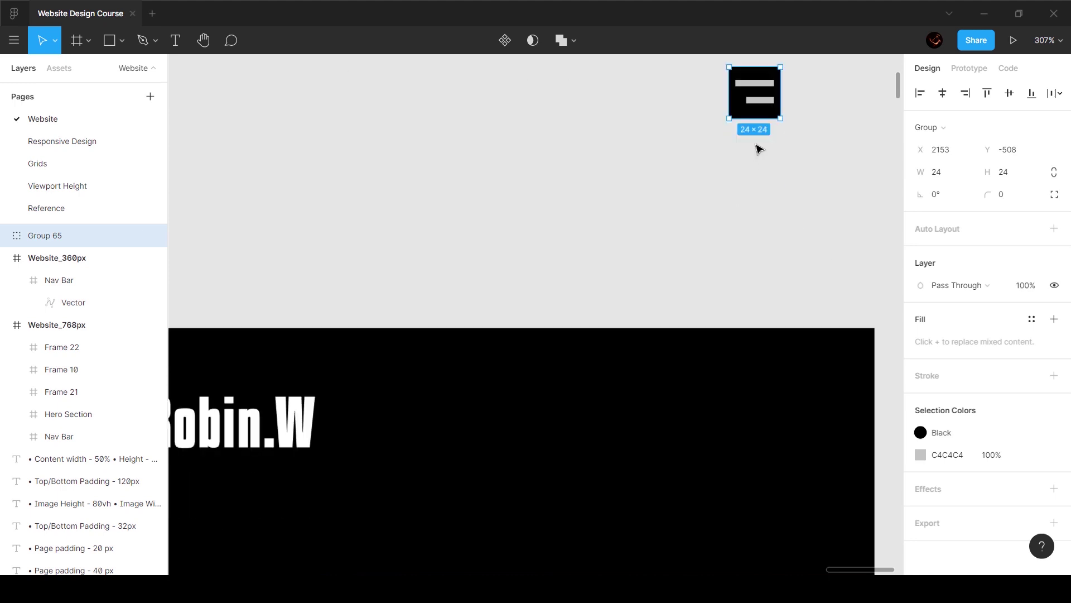
{"action": "left_click_drag", "start_coordinate": [767, 101], "coordinate": [790, 418]}
{"action": "scroll", "coordinate": [790, 417], "scroll_direction": "down", "scroll_amount": 3}
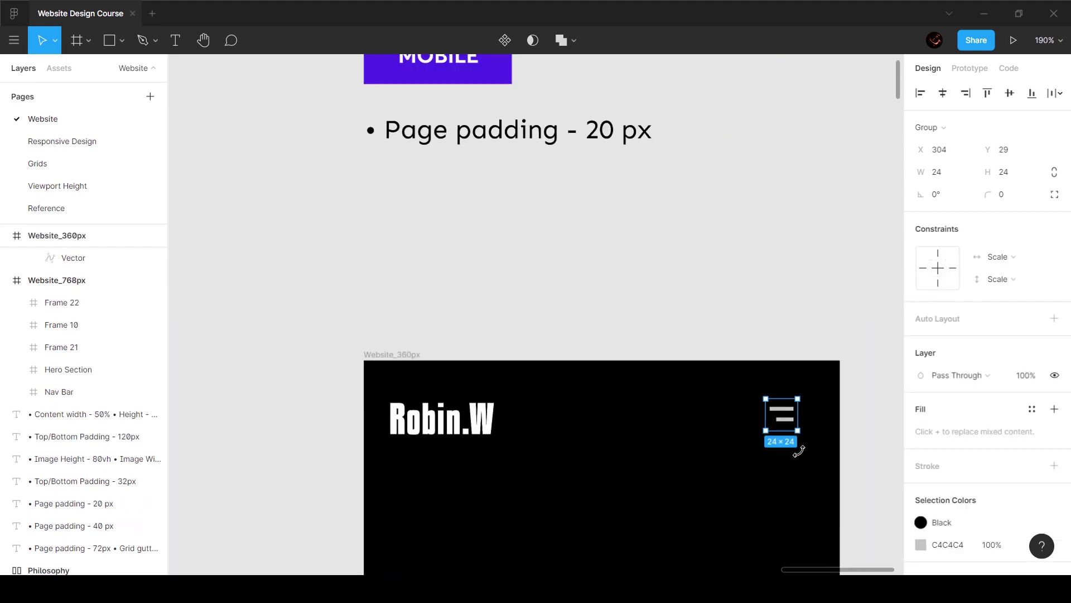
{"action": "scroll", "coordinate": [799, 450], "scroll_direction": "right", "scroll_amount": 3}
- Centre the hamburger icon vertically and nudge it to X 316, 20 px from the right edge
{"action": "key", "text": "alt"}
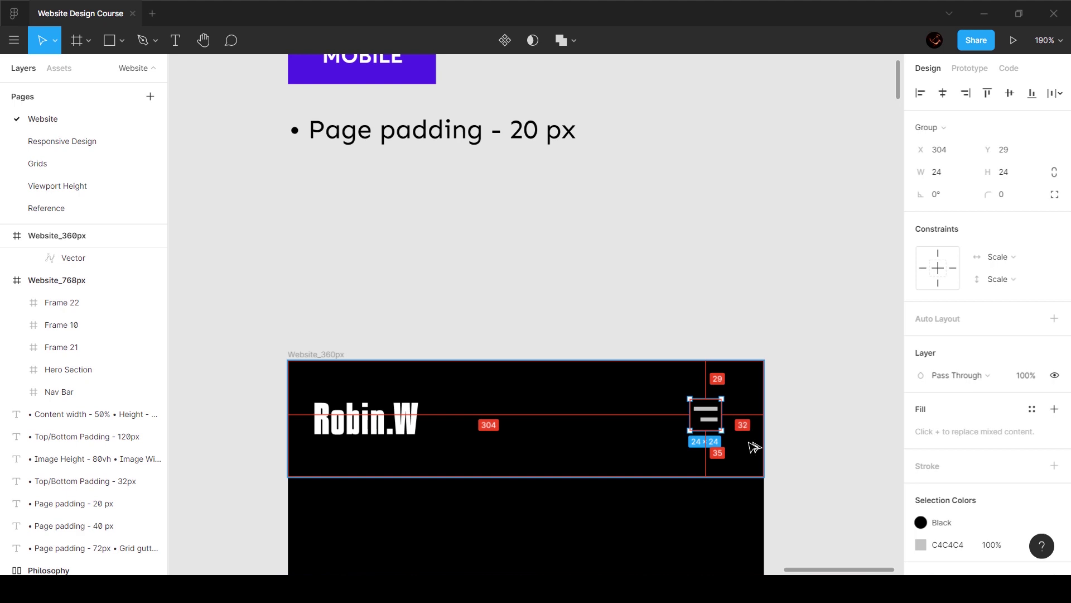
{"action": "left_click", "coordinate": [1011, 93]}
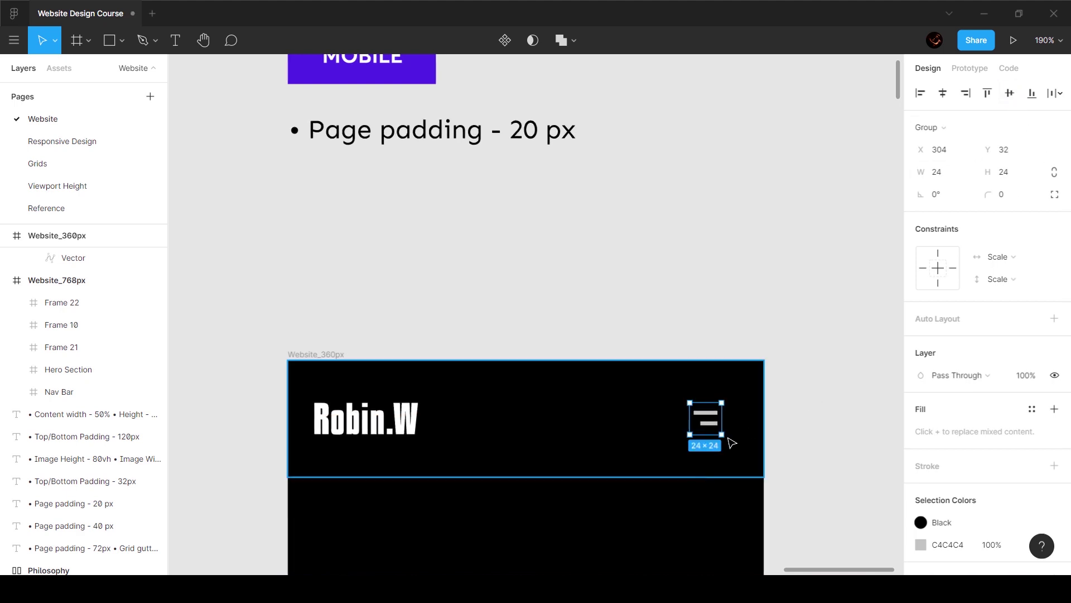
{"action": "key", "text": "alt"}
{"action": "key", "text": "shift+Right"}
{"action": "key", "text": "Right"}
{"action": "key", "text": "Right"}
{"action": "key", "text": "alt"}
{"action": "key", "text": "alt"}
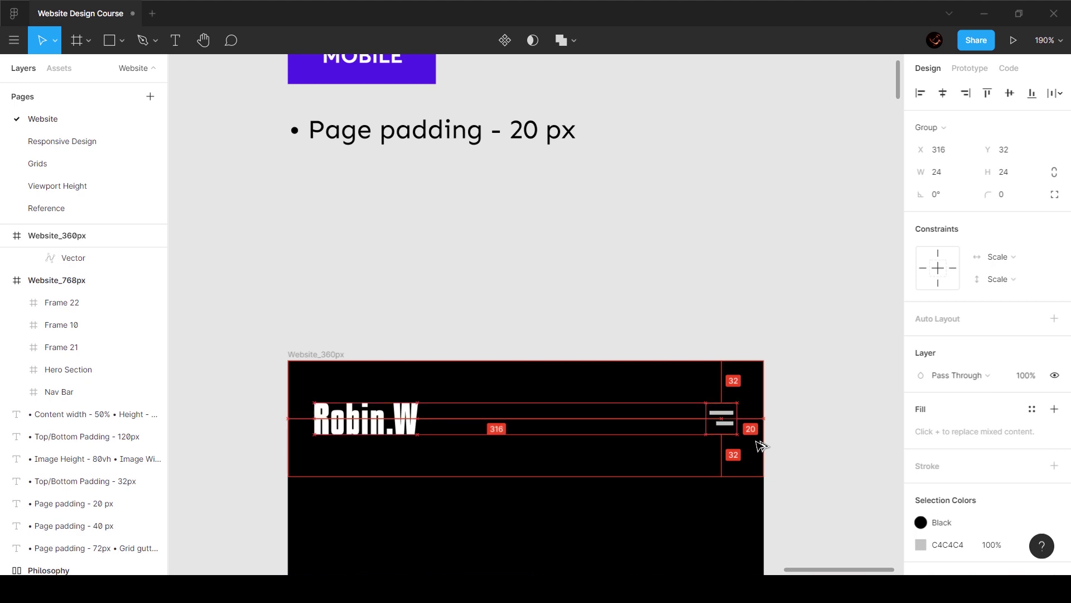
{"action": "left_click", "coordinate": [857, 402]}
{"action": "scroll", "coordinate": [667, 287], "scroll_direction": "down", "scroll_amount": 3}
{"action": "scroll", "coordinate": [669, 289], "scroll_direction": "down", "scroll_amount": 3}
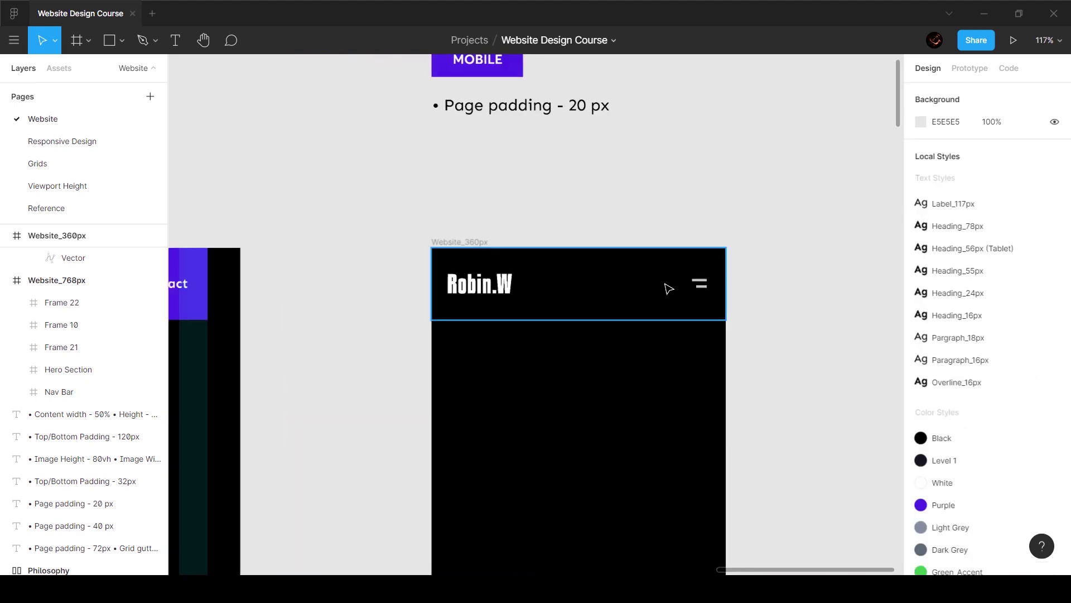
{"action": "scroll", "coordinate": [668, 287], "scroll_direction": "up", "scroll_amount": 3}
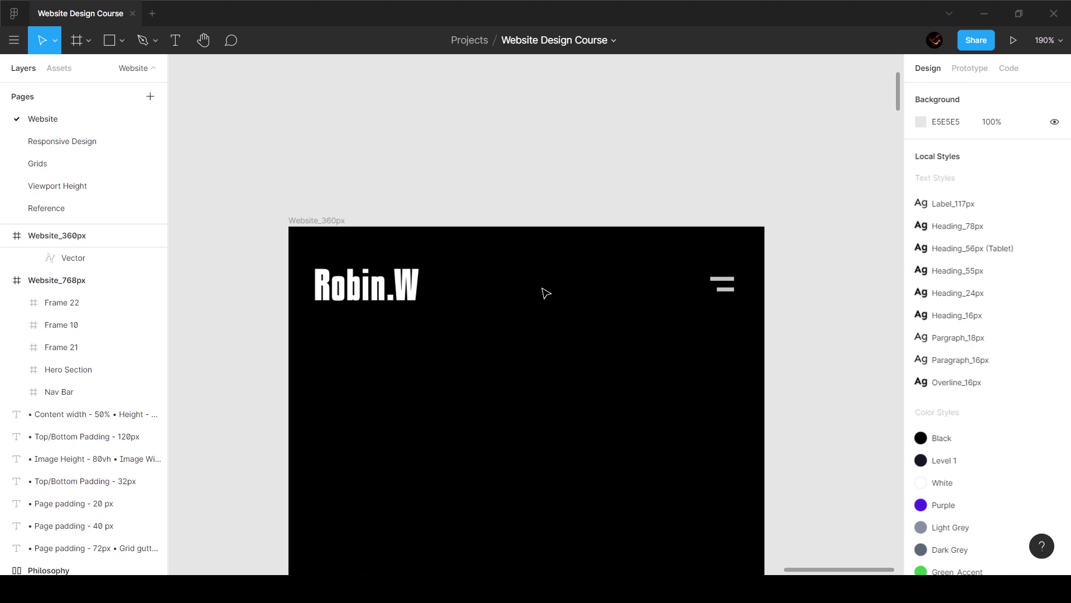
- Nudge the Robin.W logo up to 24 px from the top of the frame
{"action": "left_click", "coordinate": [731, 294]}
{"action": "left_click", "coordinate": [405, 296]}
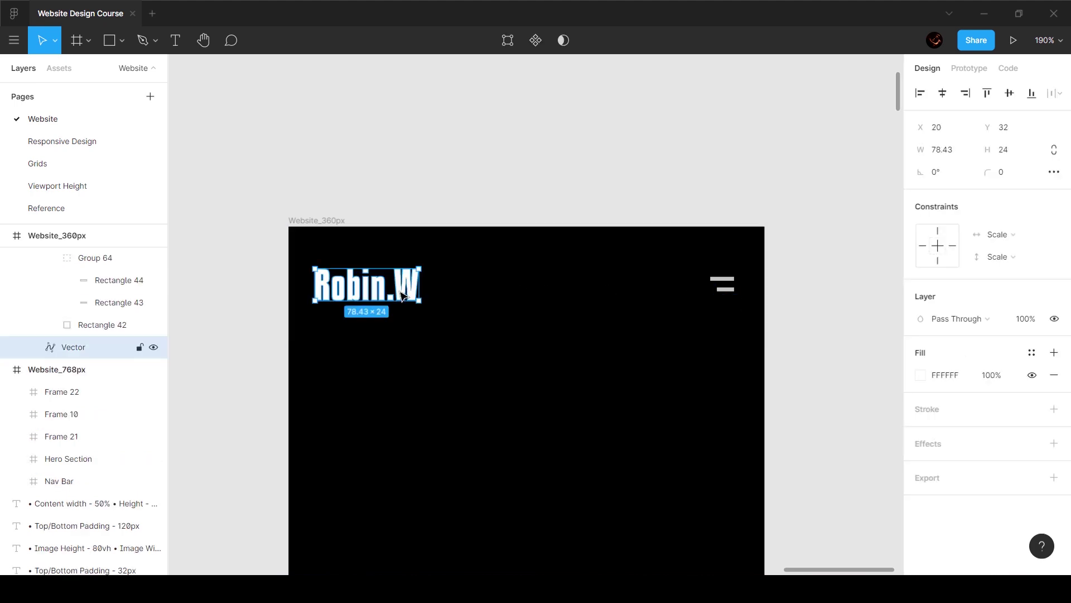
{"action": "key", "text": "alt"}
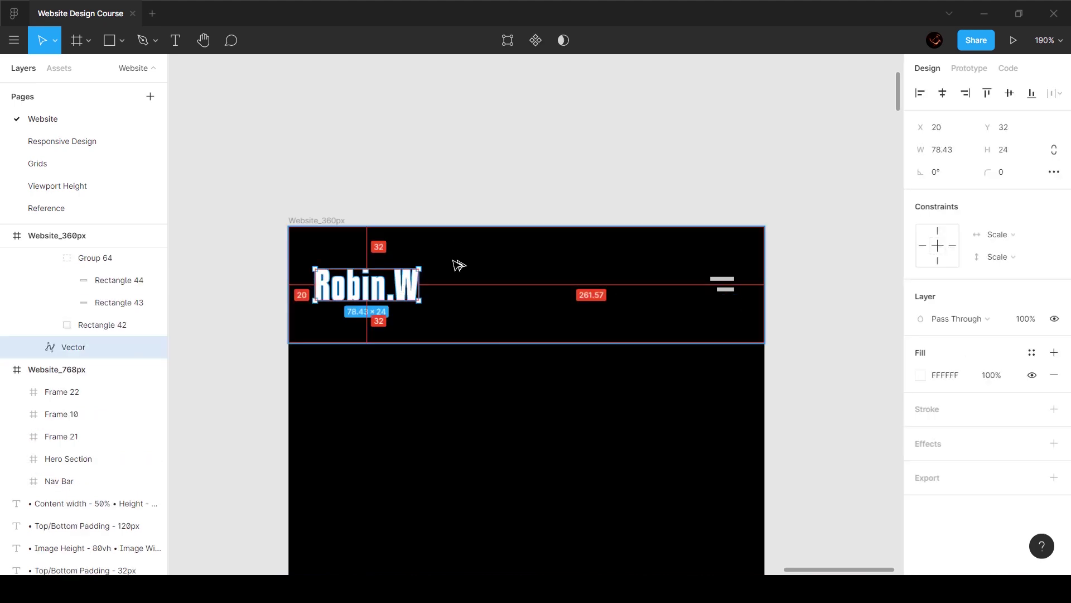
{"action": "key", "text": "Up"}
{"action": "key", "text": "Up"}
{"action": "key", "text": "Up"}
{"action": "key", "text": "Up"}
{"action": "key", "text": "Up"}
{"action": "key", "text": "Up"}
{"action": "key", "text": "Up"}
{"action": "key", "text": "Up"}
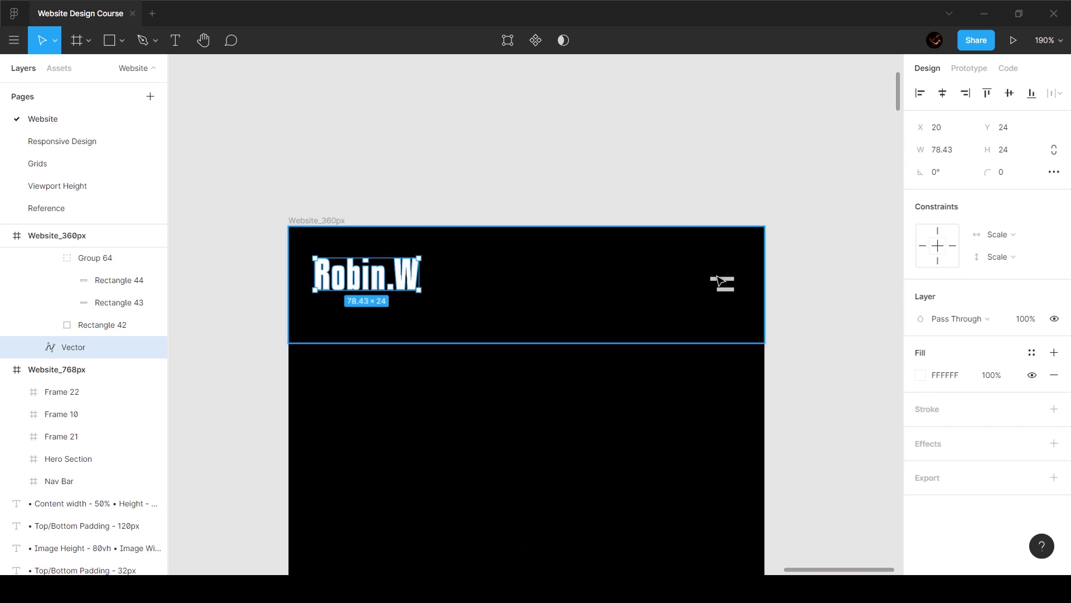
- Shorten the Nav Bar frame to 360 × 72, holding the logo and menu icon
{"action": "left_click", "coordinate": [447, 340]}
{"action": "left_click_drag", "start_coordinate": [430, 343], "coordinate": [426, 324]}
{"action": "left_click", "coordinate": [418, 279]}
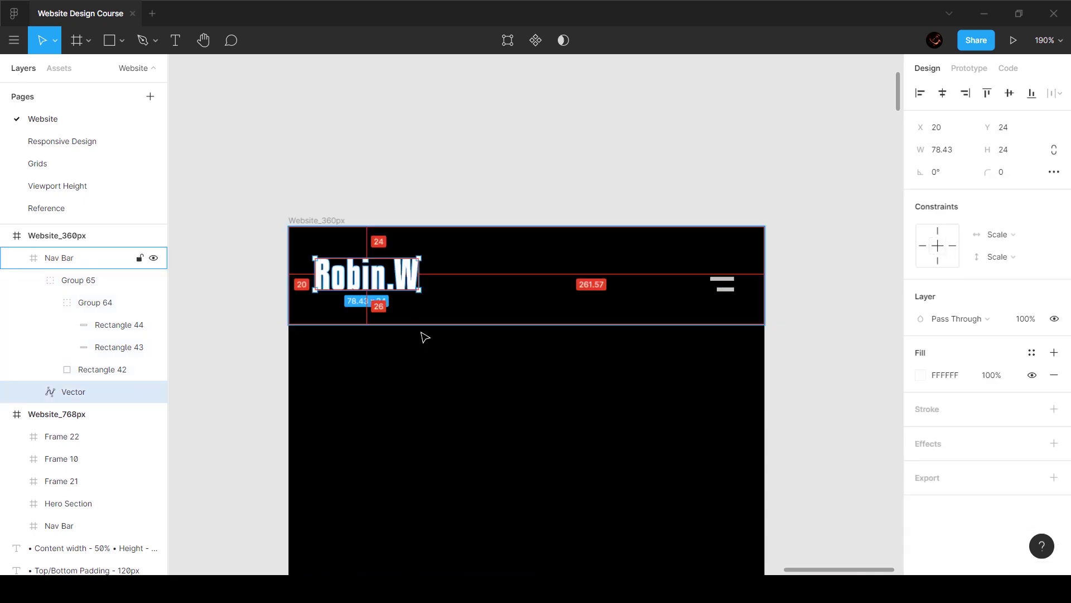
{"action": "left_click", "coordinate": [431, 321]}
{"action": "scroll", "coordinate": [435, 241], "scroll_direction": "up", "scroll_amount": 10}
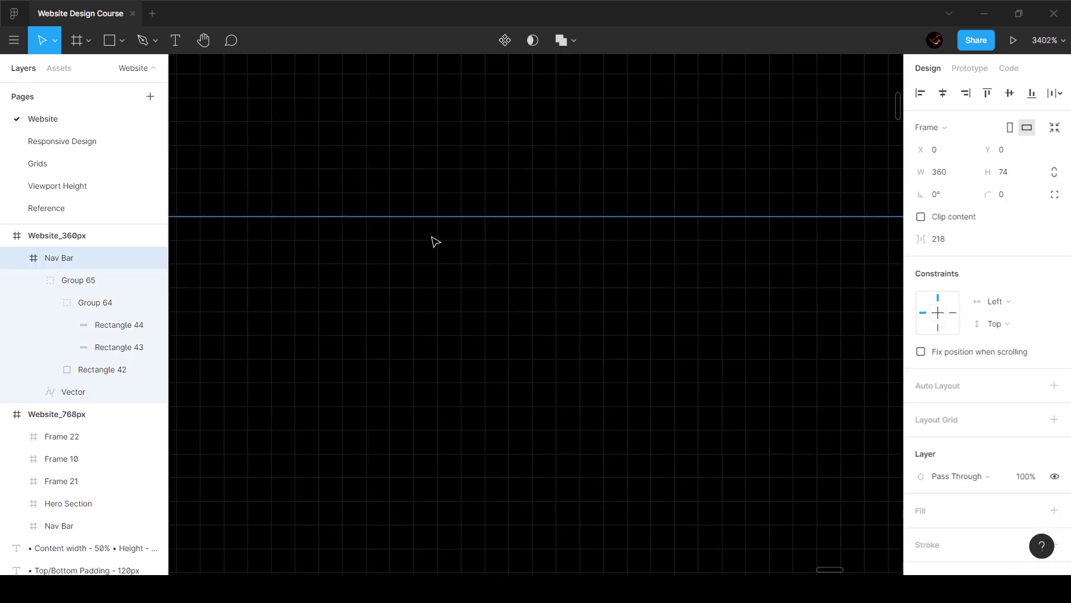
{"action": "left_click_drag", "start_coordinate": [434, 218], "coordinate": [433, 167]}
{"action": "scroll", "coordinate": [432, 170], "scroll_direction": "down", "scroll_amount": 10}
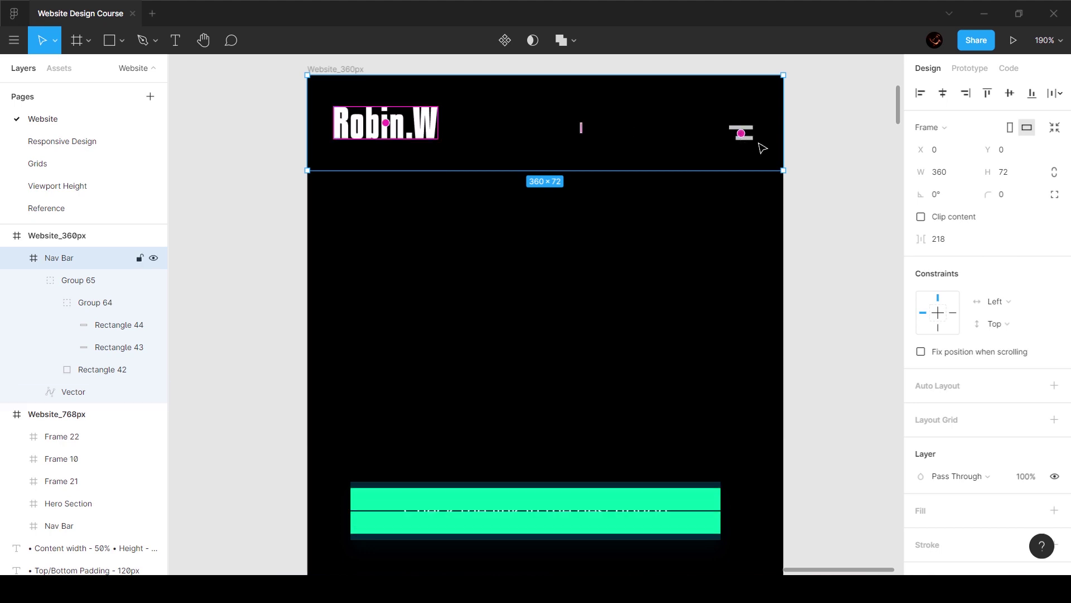
{"action": "left_click", "coordinate": [82, 284]}
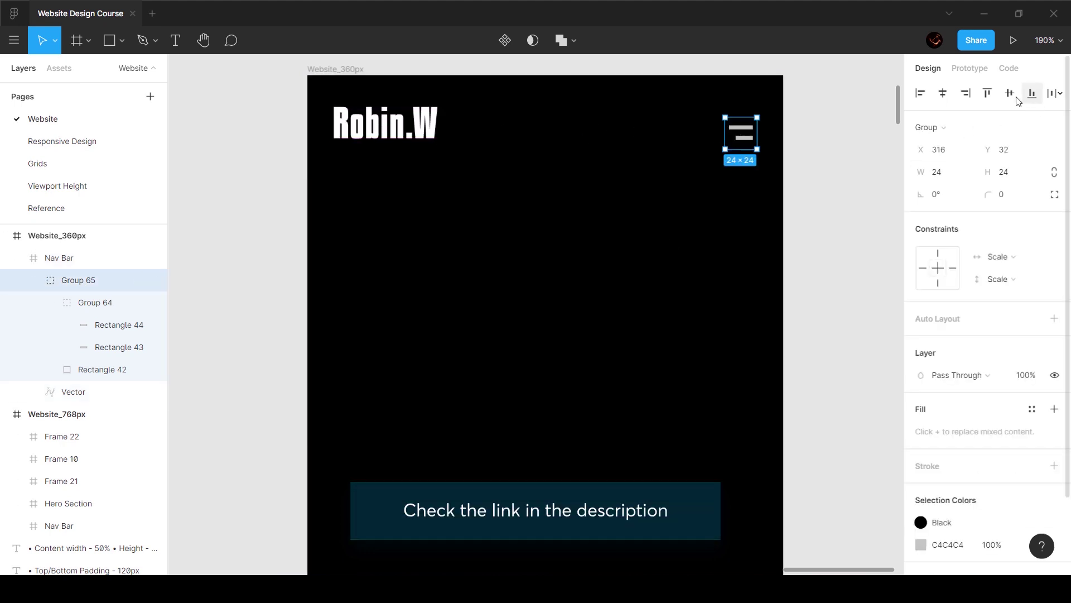
{"action": "scroll", "coordinate": [819, 153], "scroll_direction": "down", "scroll_amount": 3}
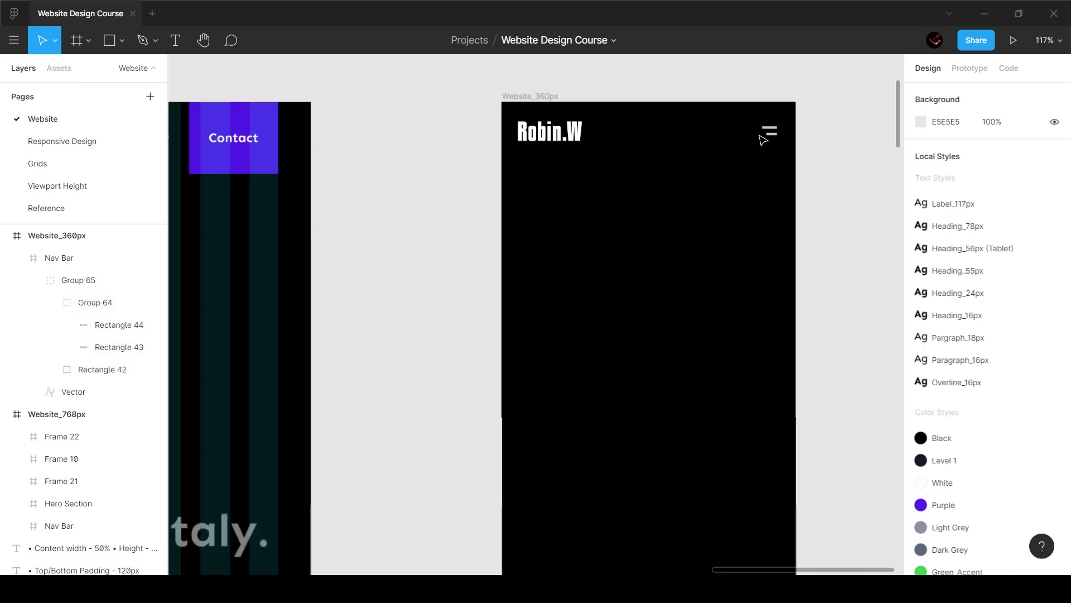
{"action": "left_click", "coordinate": [553, 112]}
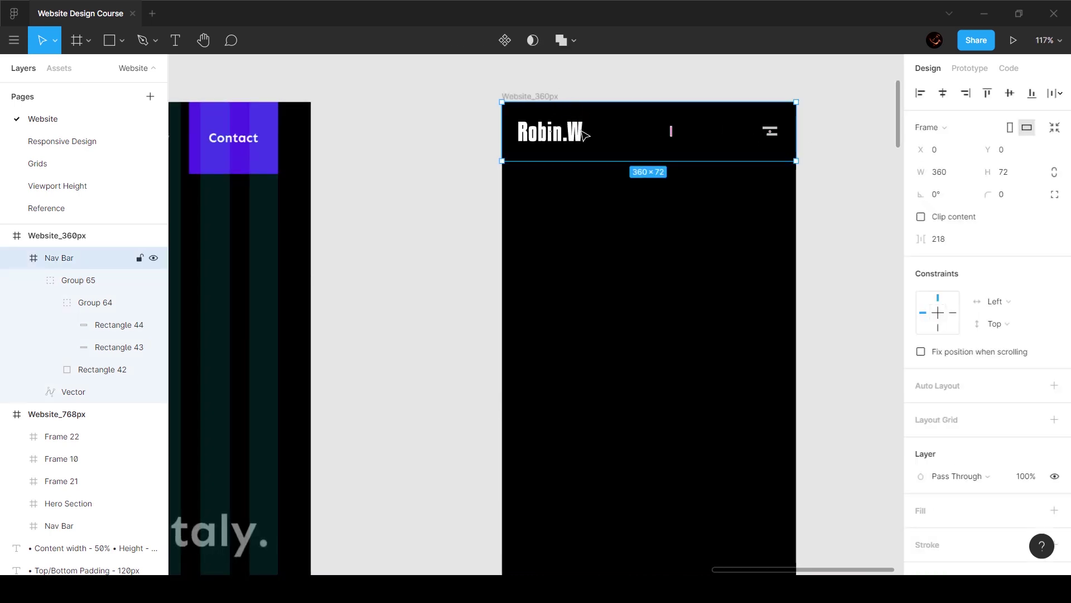
- Paste a copy of the tablet Hero Section beside the 360px mobile frame
{"action": "scroll", "coordinate": [605, 207], "scroll_direction": "down", "scroll_amount": 10}
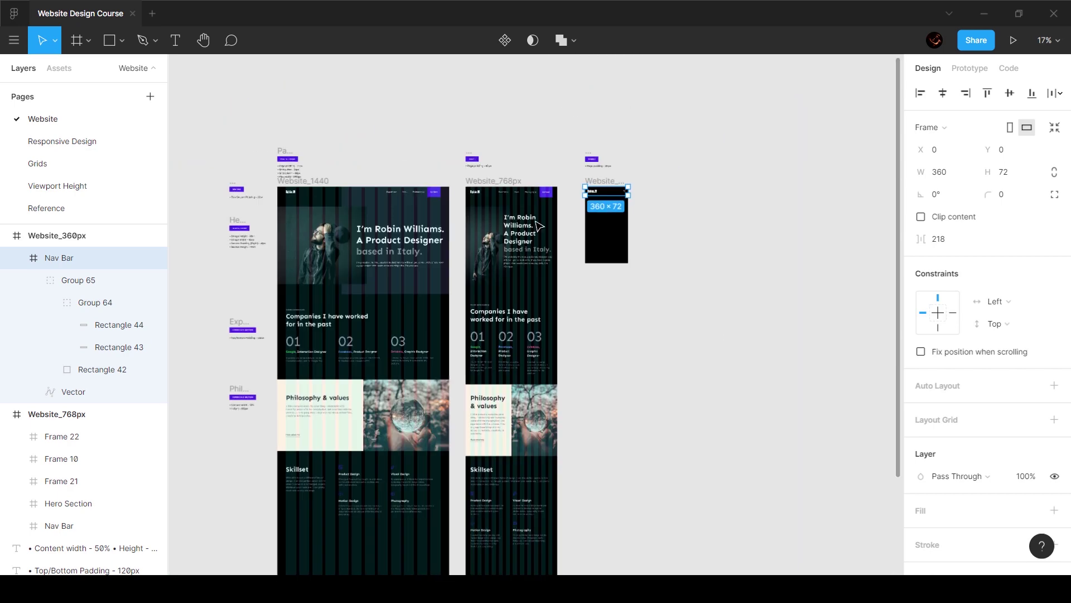
{"action": "scroll", "coordinate": [515, 276], "scroll_direction": "up", "scroll_amount": 6}
{"action": "left_click", "coordinate": [516, 277]}
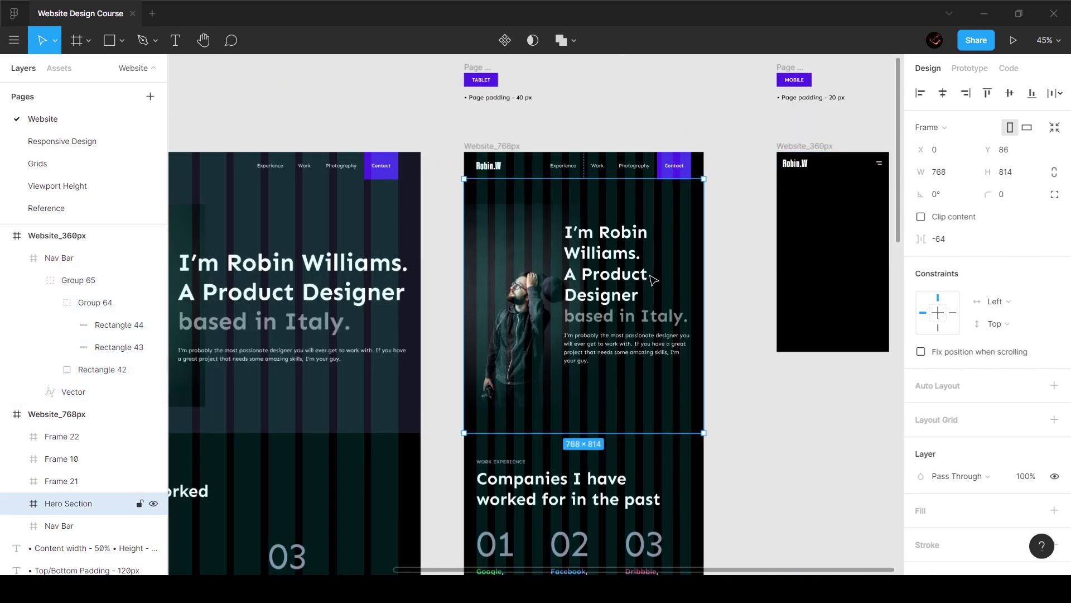
{"action": "scroll", "coordinate": [660, 273], "scroll_direction": "right", "scroll_amount": 8}
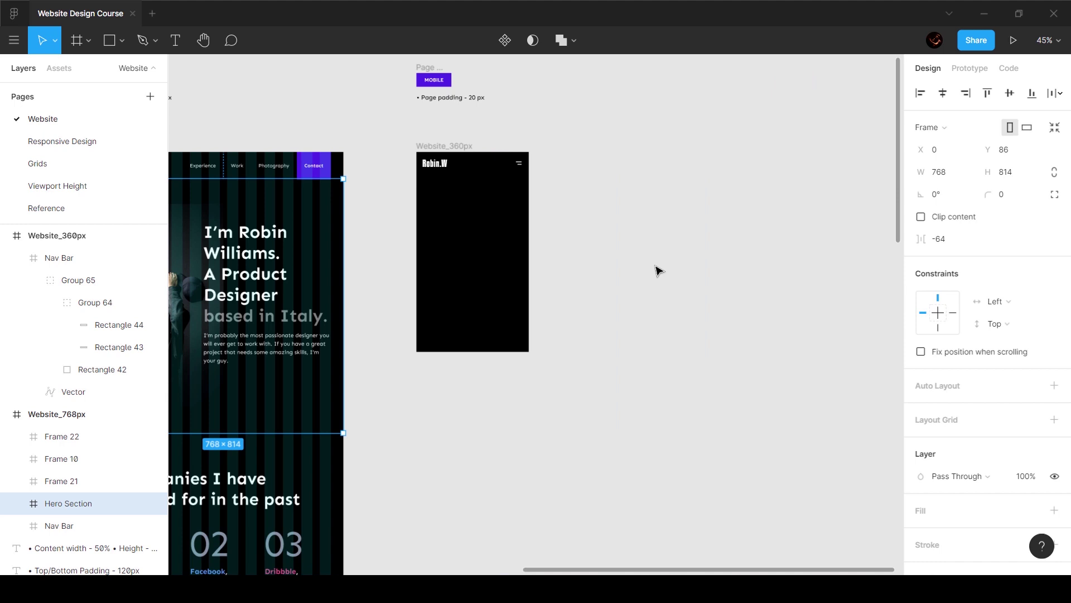
{"action": "key", "text": "ctrl+v"}
{"action": "left_click_drag", "start_coordinate": [218, 260], "coordinate": [569, 250]}
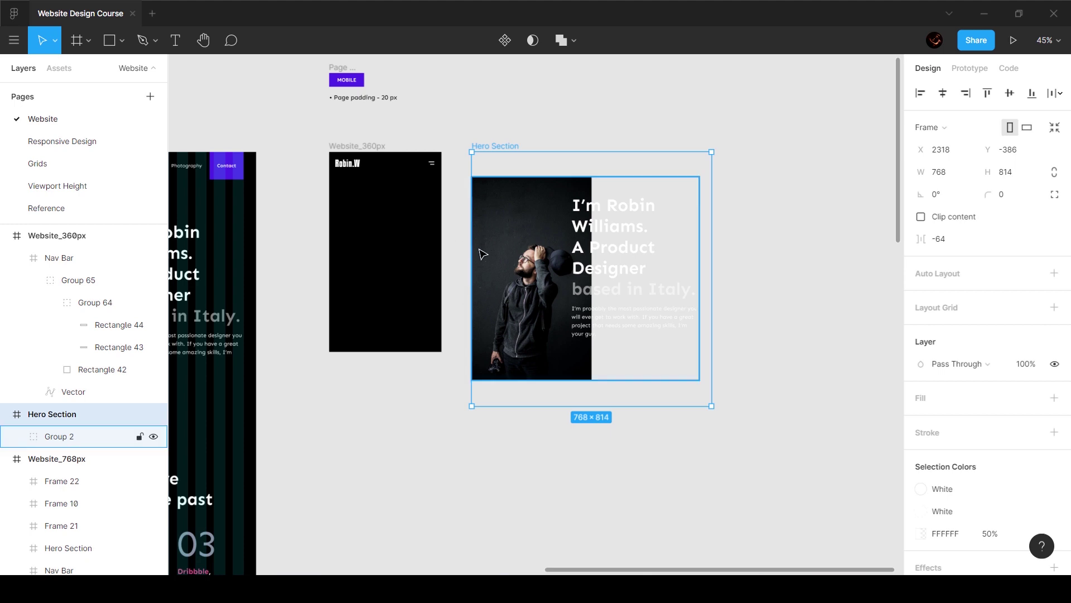
- Paste the hero photo into Website_360px, resize it to 360 px wide, and centre it horizontally
{"action": "double_click", "coordinate": [539, 257]}
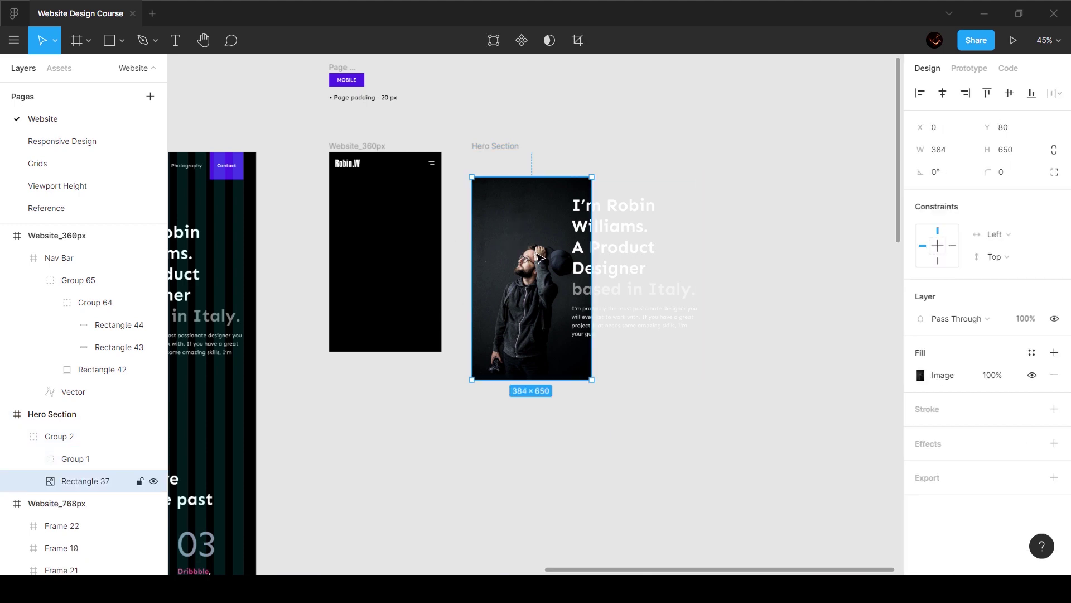
{"action": "key", "text": "ctrl+c"}
{"action": "left_click", "coordinate": [368, 146]}
{"action": "key", "text": "ctrl+v"}
{"action": "scroll", "coordinate": [374, 218], "scroll_direction": "up", "scroll_amount": 3}
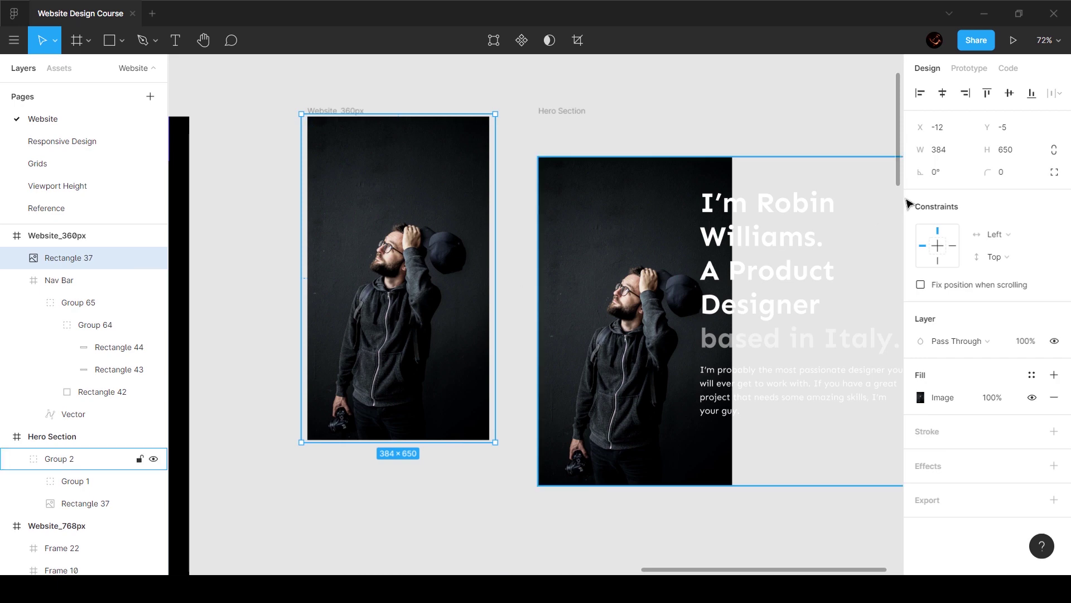
{"action": "left_click", "coordinate": [940, 149]}
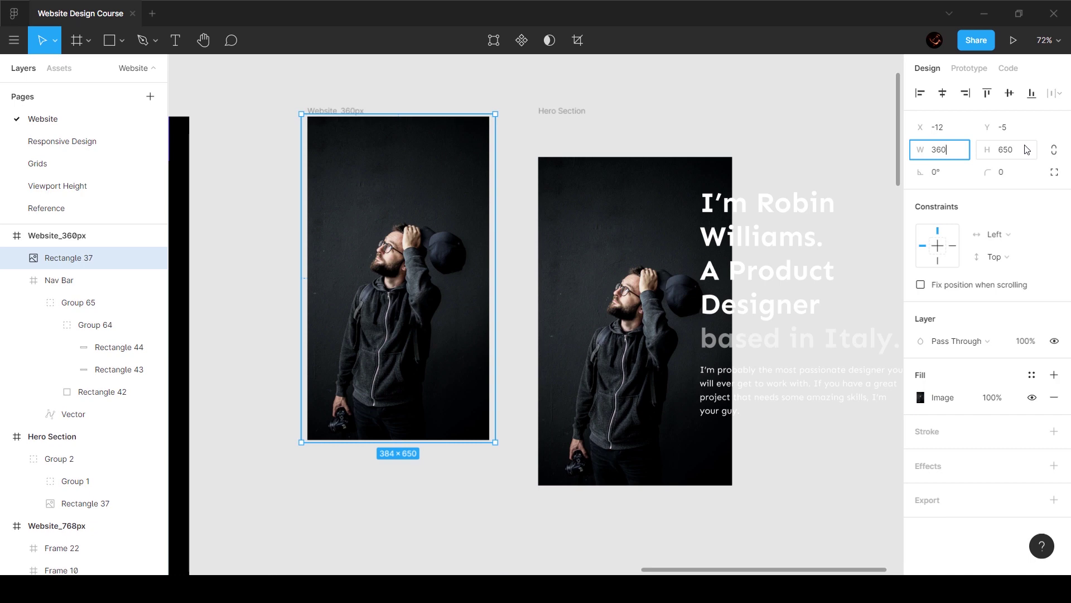
{"action": "key", "text": "Return"}
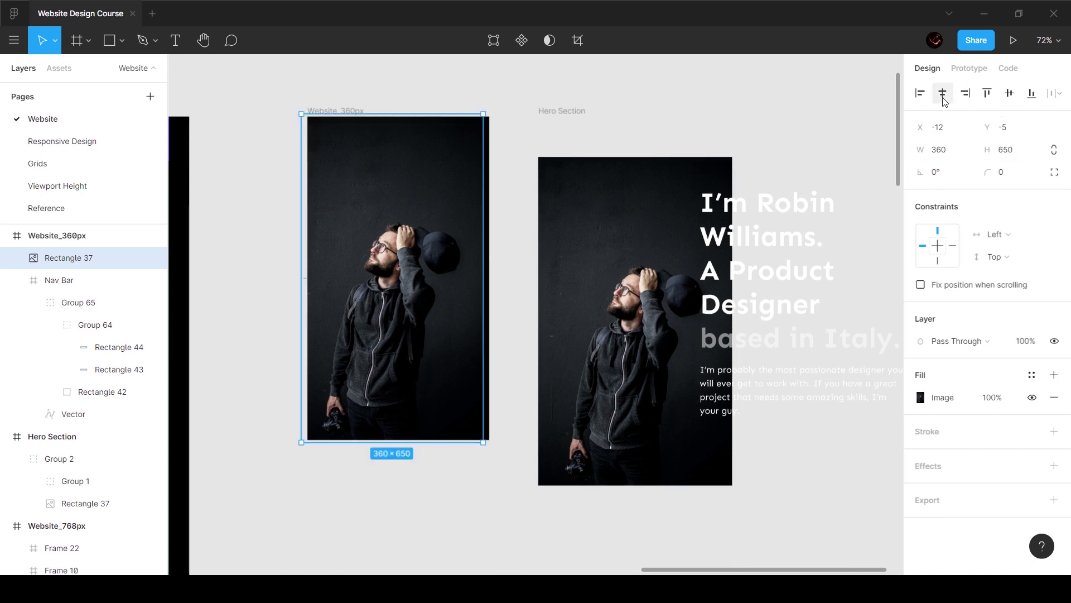
{"action": "left_click", "coordinate": [943, 95]}
- Set the mobile hero photo to 288 px tall and move it to Y 72 under the nav bar
{"action": "left_click", "coordinate": [1025, 149]}
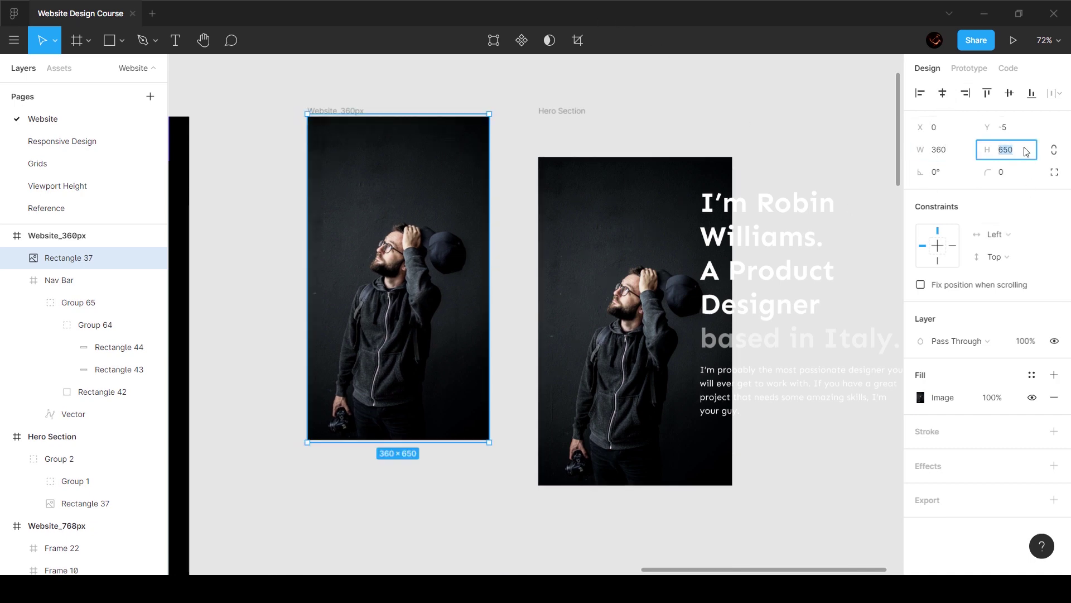
{"action": "type", "text": "288"}
{"action": "key", "text": "Return"}
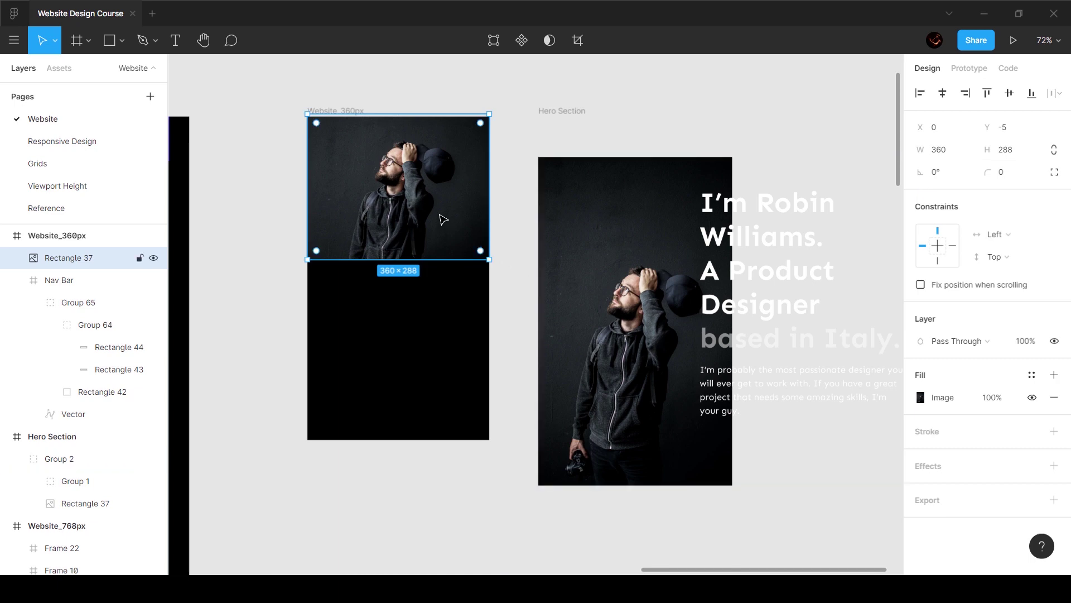
{"action": "left_click_drag", "start_coordinate": [440, 219], "coordinate": [446, 261]}
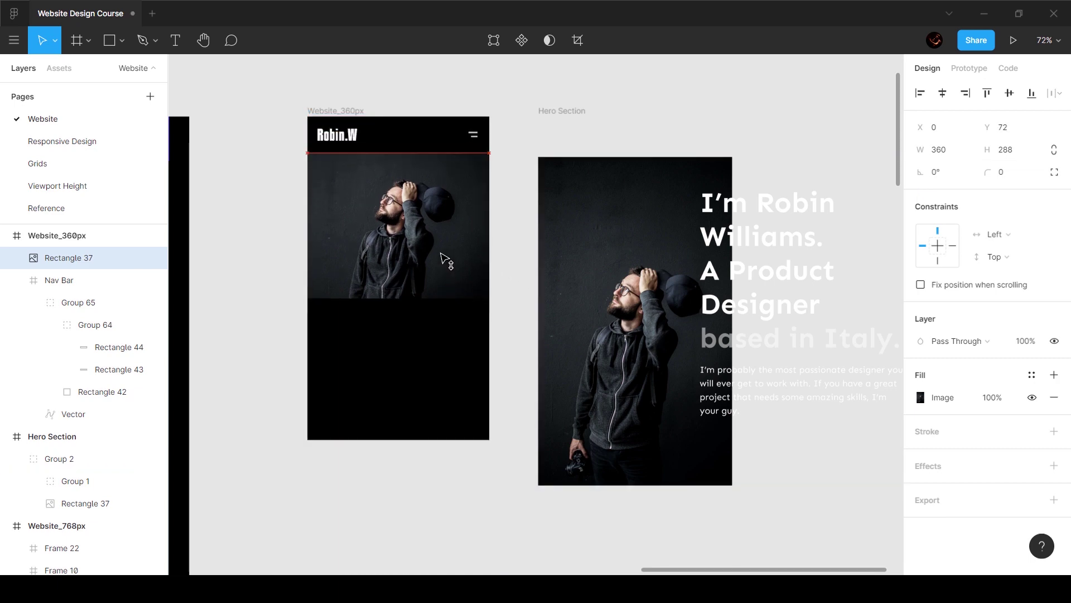
{"action": "left_click", "coordinate": [420, 399]}
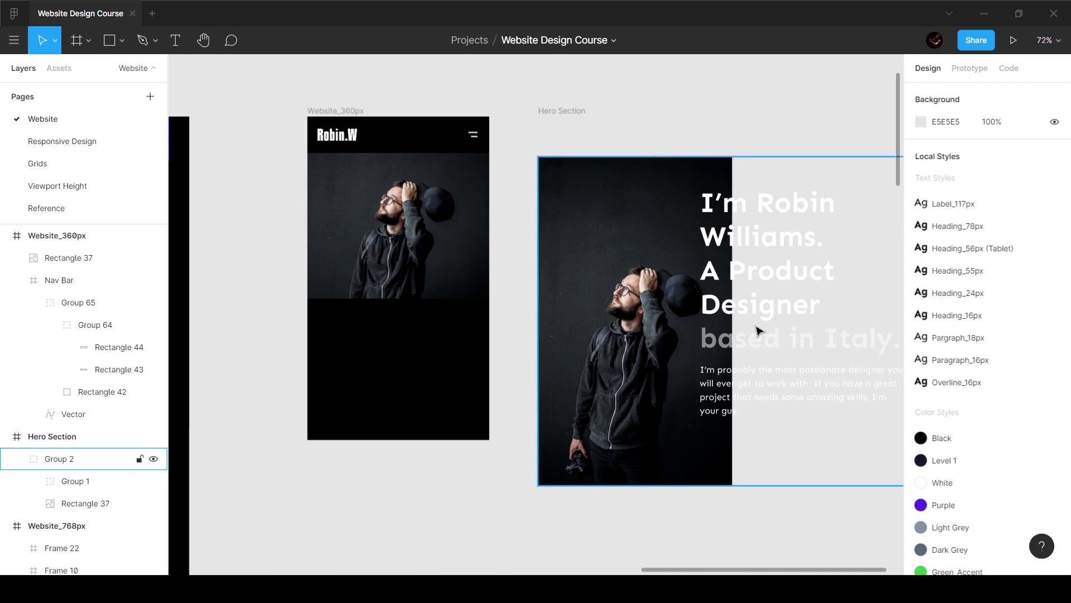
{"action": "left_click", "coordinate": [383, 214]}
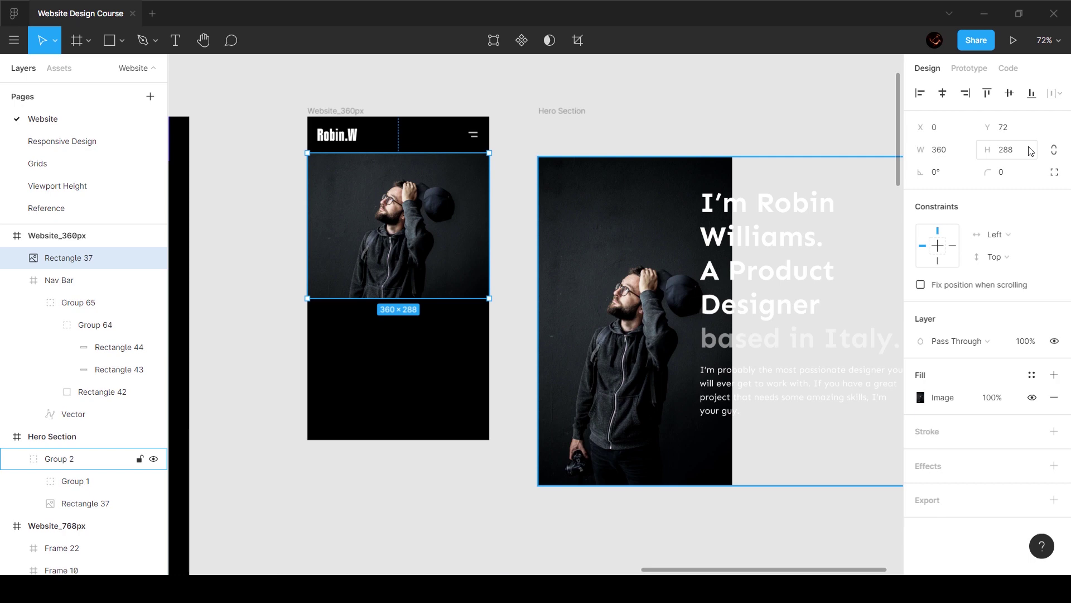
- Move the tablet hero heading below the mobile photo, detach its text style, and set font size 32
{"action": "double_click", "coordinate": [760, 190]}
{"action": "left_click_drag", "start_coordinate": [765, 239], "coordinate": [394, 369]}
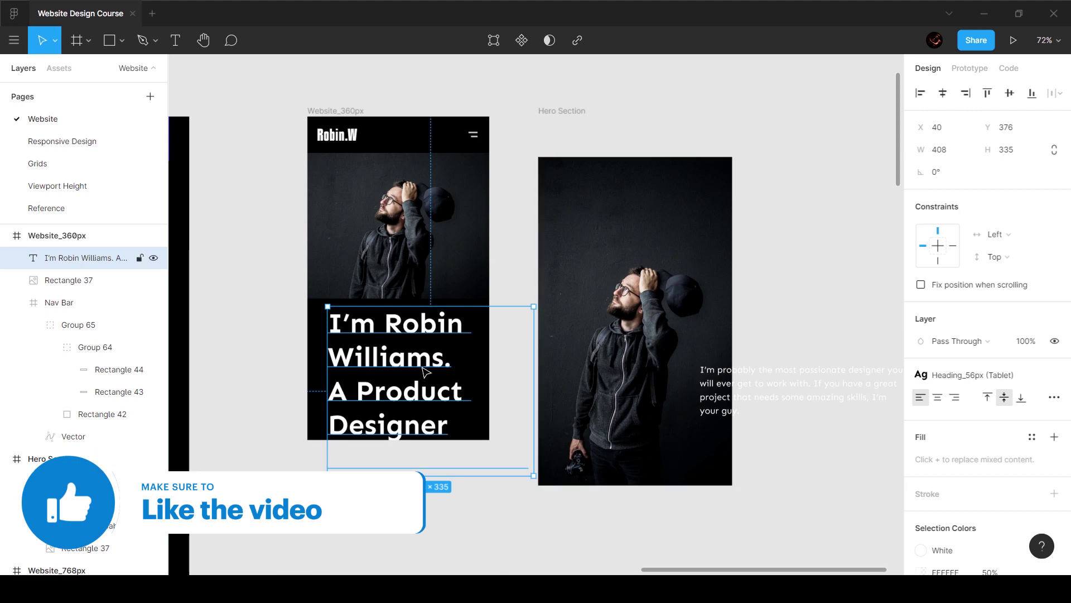
{"action": "left_click", "coordinate": [1005, 373]}
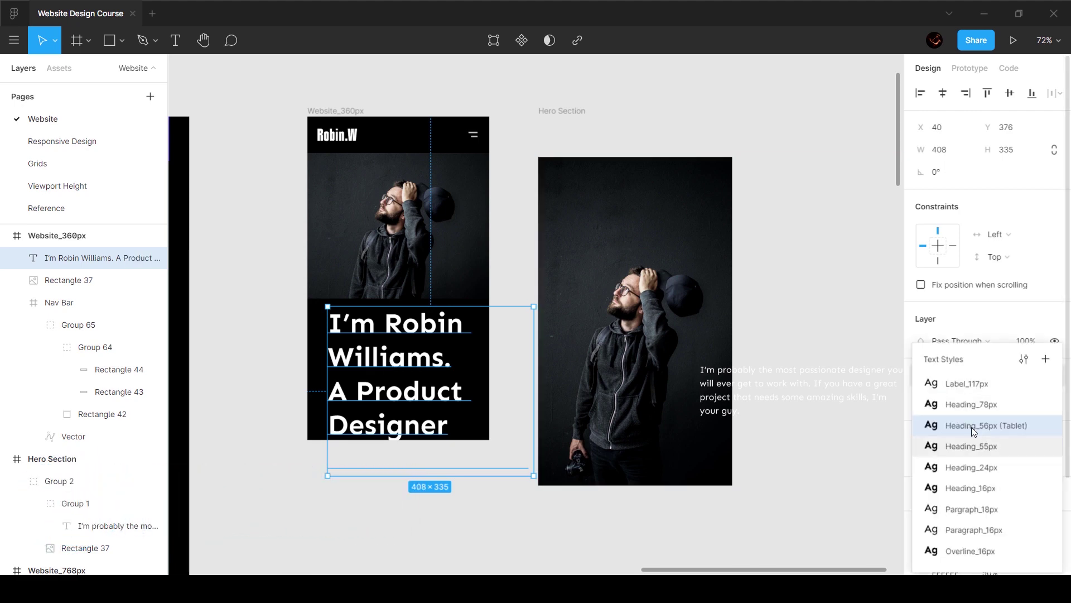
{"action": "left_click", "coordinate": [867, 334]}
{"action": "left_click", "coordinate": [84, 257]}
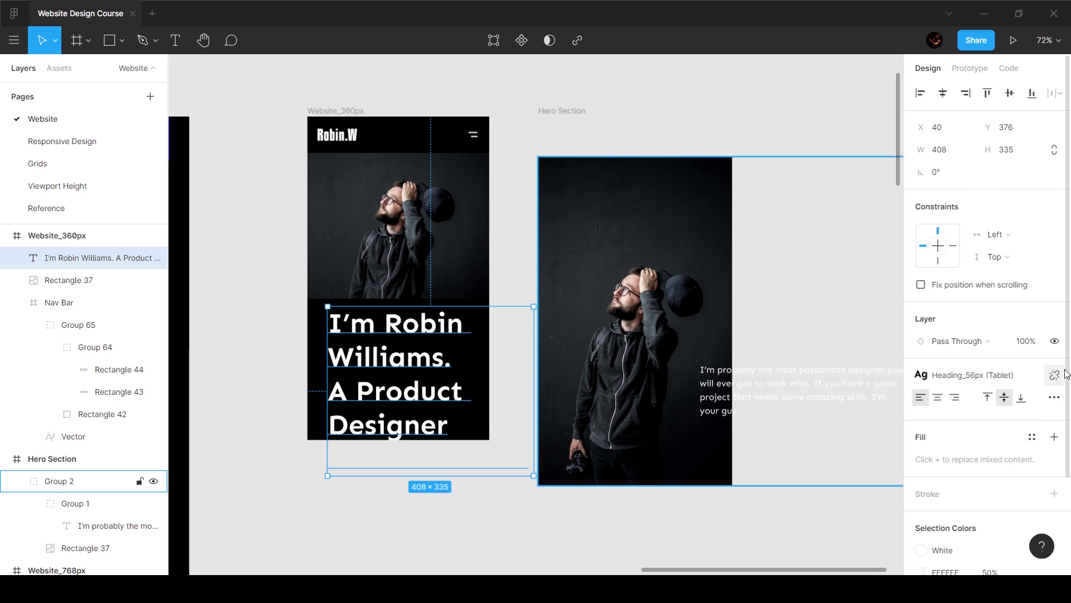
{"action": "left_click", "coordinate": [1054, 375]}
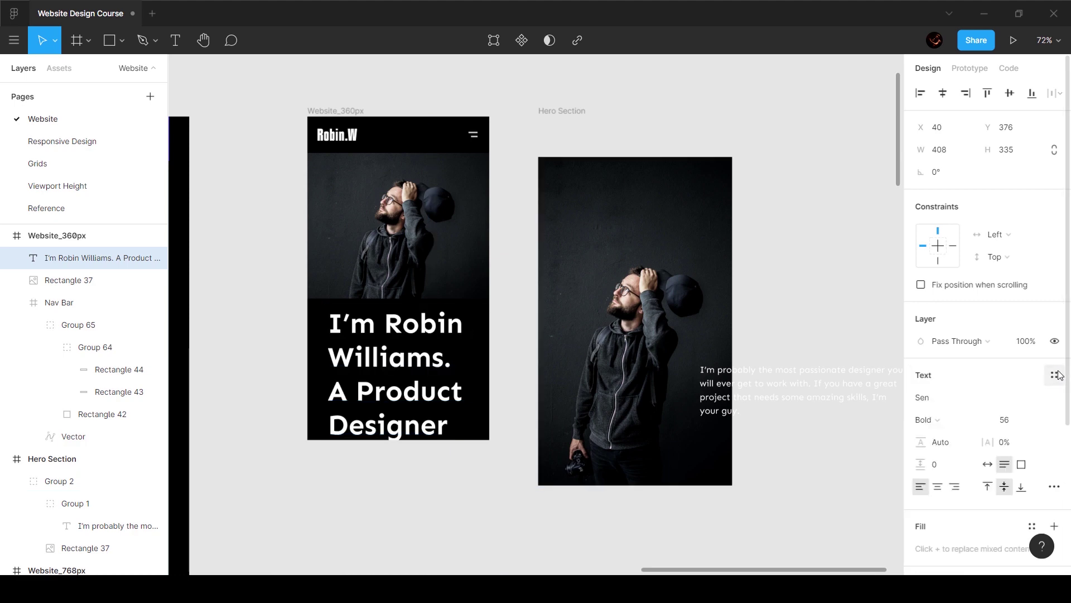
{"action": "left_click", "coordinate": [1009, 423]}
{"action": "type", "text": "32"}
{"action": "key", "text": "Return"}
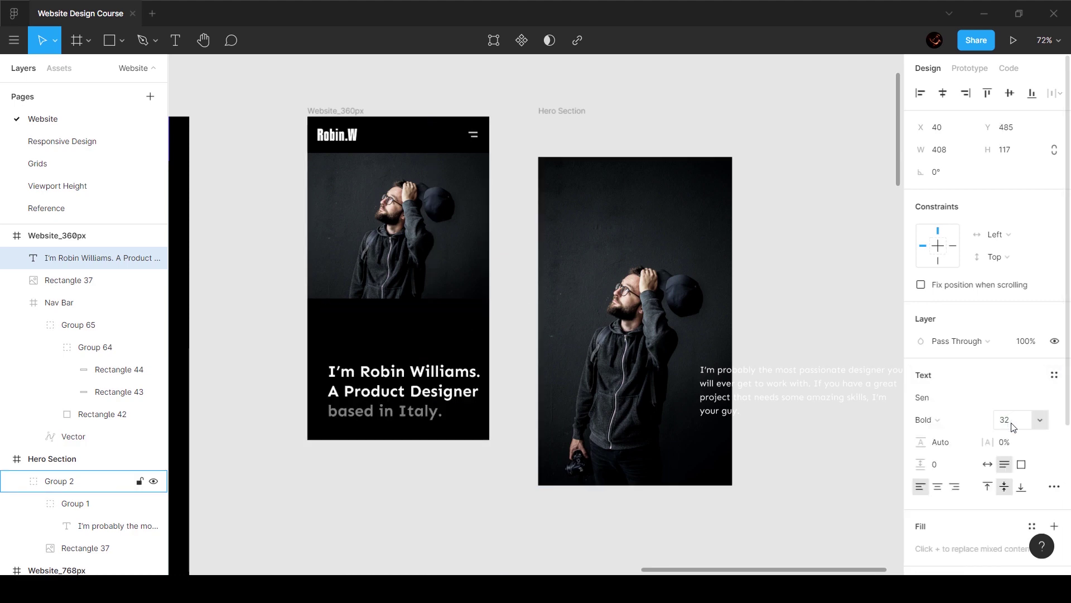
- Create a new text style named Heading_32 (Mobile) from the heading
{"action": "left_click", "coordinate": [1054, 375]}
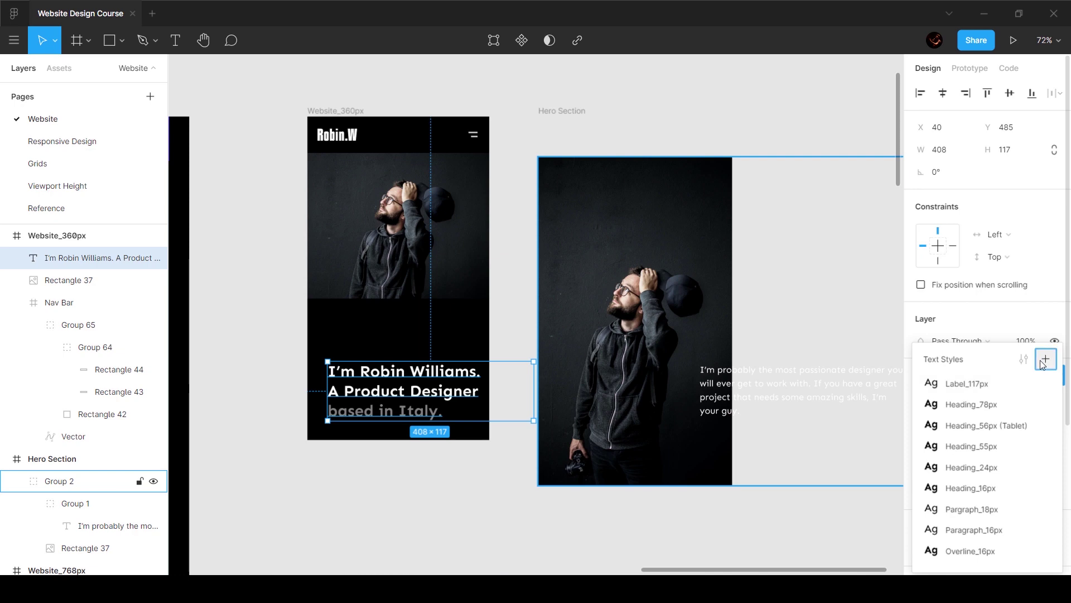
{"action": "left_click", "coordinate": [1045, 360]}
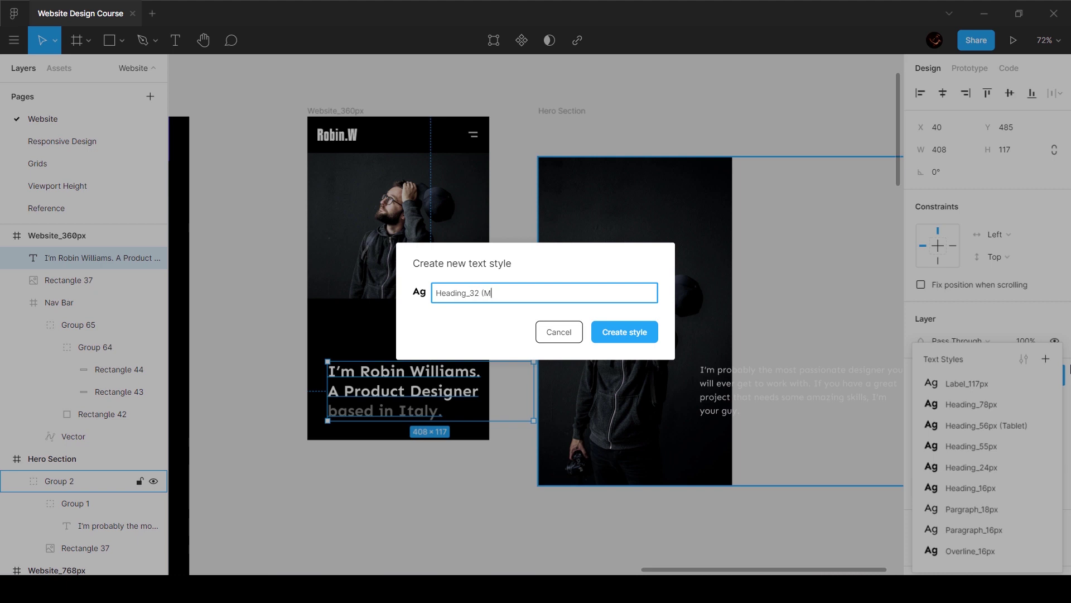
{"action": "key", "text": "Return"}
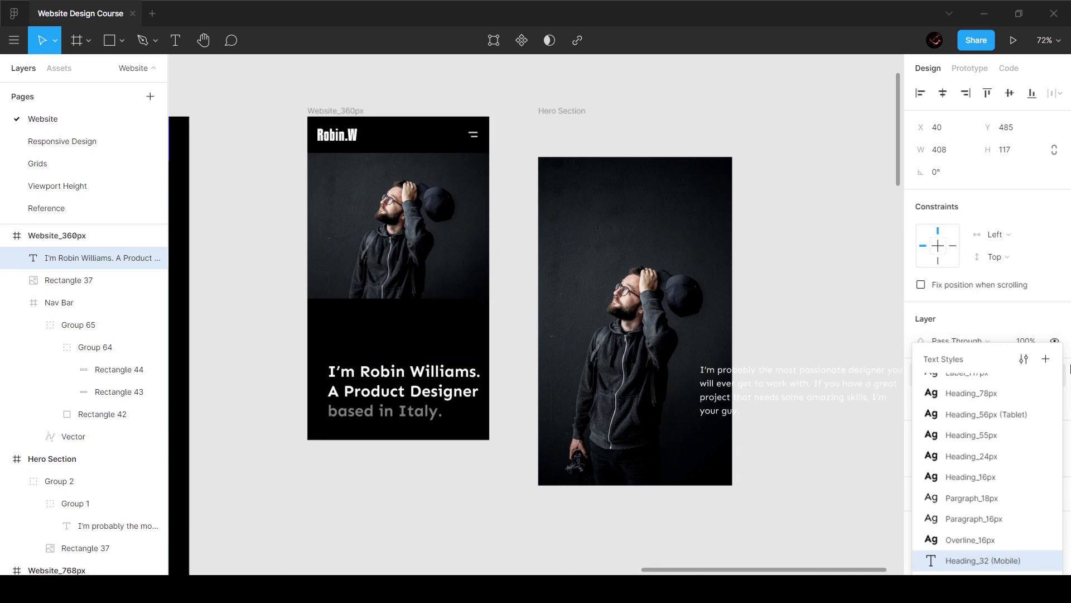
- Move the mobile heading up beneath the hero photo, 20 px from the left edge
{"action": "left_click_drag", "start_coordinate": [399, 399], "coordinate": [390, 363]}
{"action": "scroll", "coordinate": [318, 349], "scroll_direction": "up", "scroll_amount": 5}
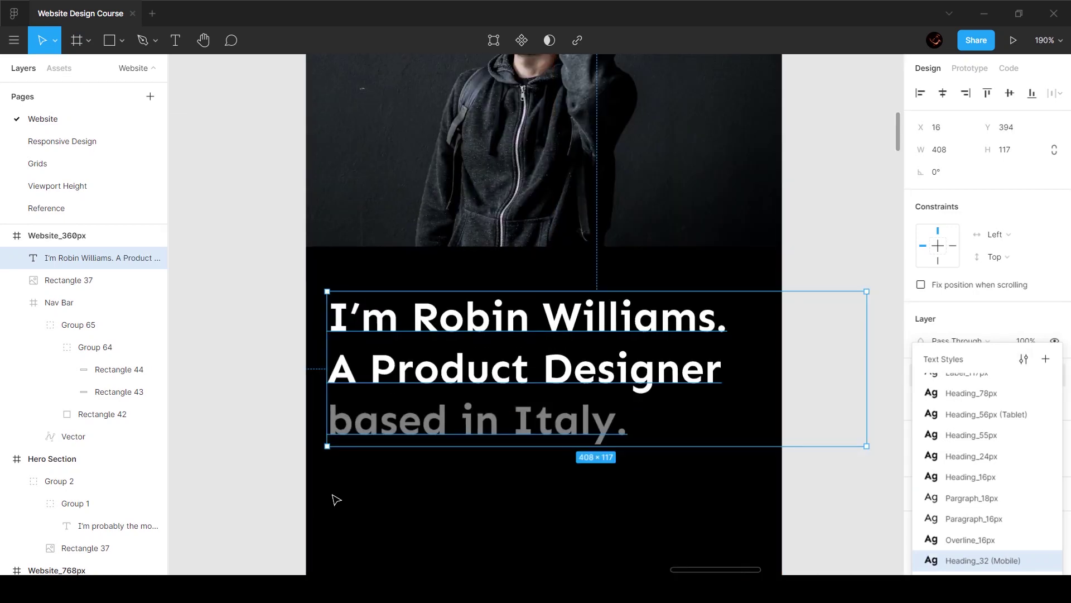
{"action": "key", "text": "Right"}
{"action": "key", "text": "Right"}
{"action": "key", "text": "Right"}
{"action": "key", "text": "Right"}
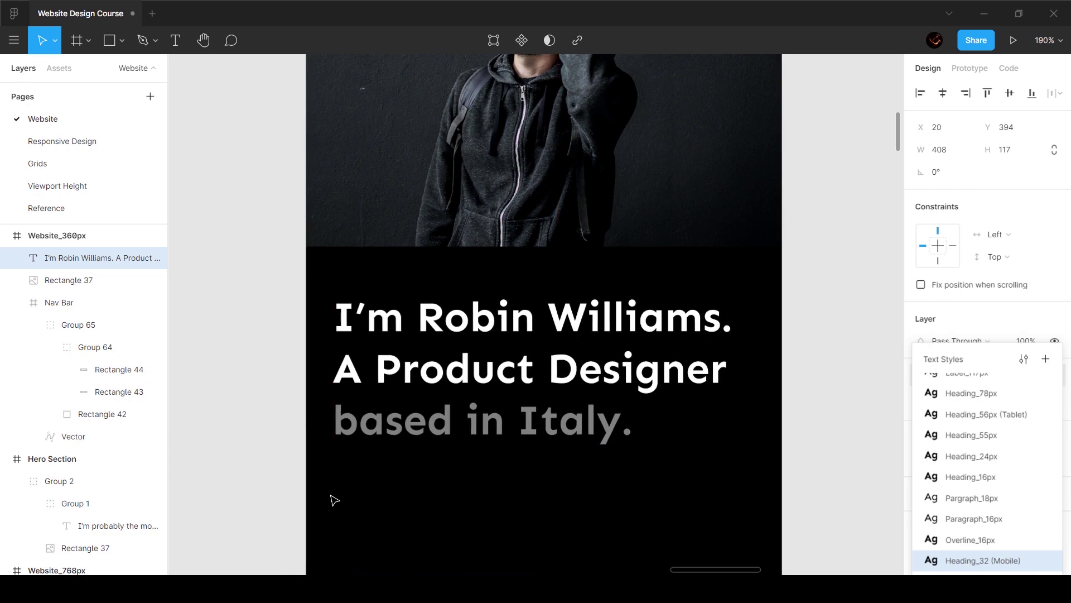
- Zoom out and compare the work experience labels in Website_1440 and Website_768px
{"action": "key", "text": "shift+1"}
{"action": "scroll", "coordinate": [368, 460], "scroll_direction": "down", "scroll_amount": 5}
{"action": "scroll", "coordinate": [369, 460], "scroll_direction": "left", "scroll_amount": 5}
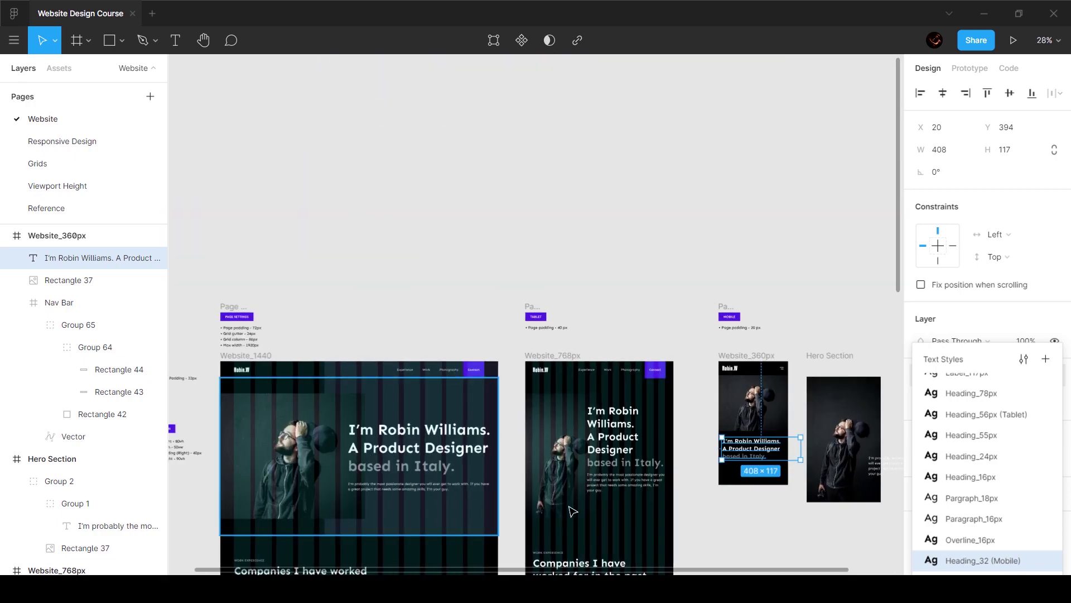
{"action": "left_click", "coordinate": [258, 427]}
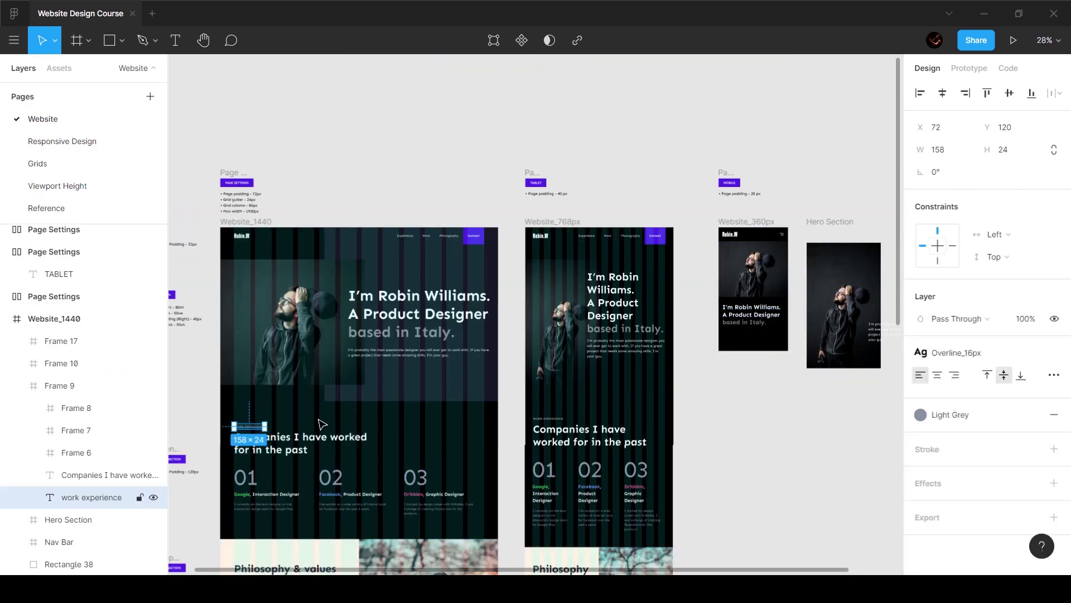
{"action": "left_click", "coordinate": [547, 417]}
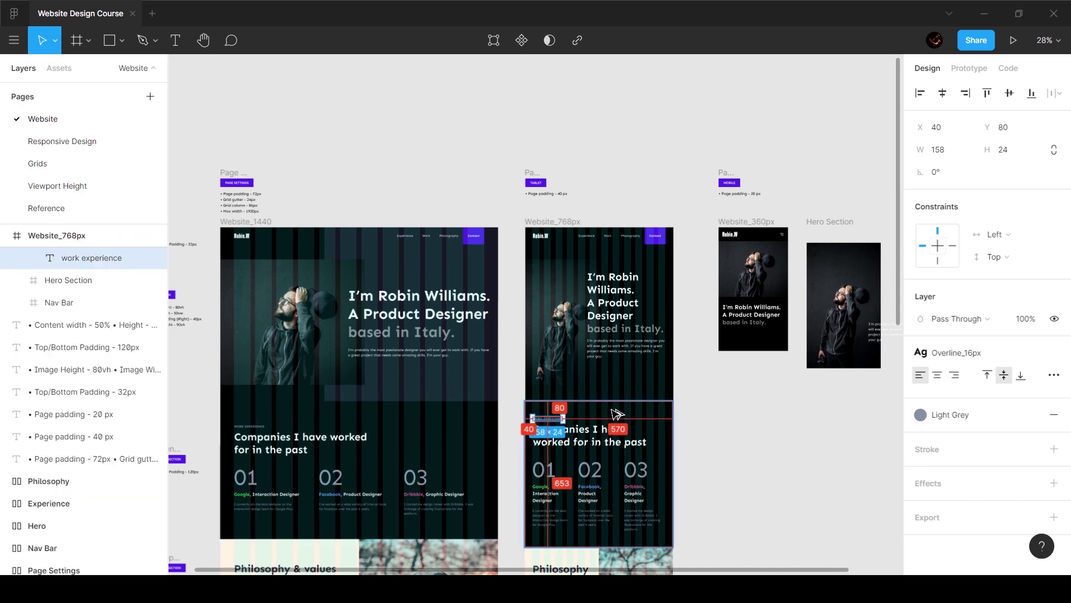
{"action": "scroll", "coordinate": [792, 310], "scroll_direction": "up", "scroll_amount": 5}
- Nudge the mobile heading down to Y 408 below the photo
{"action": "left_click", "coordinate": [719, 310]}
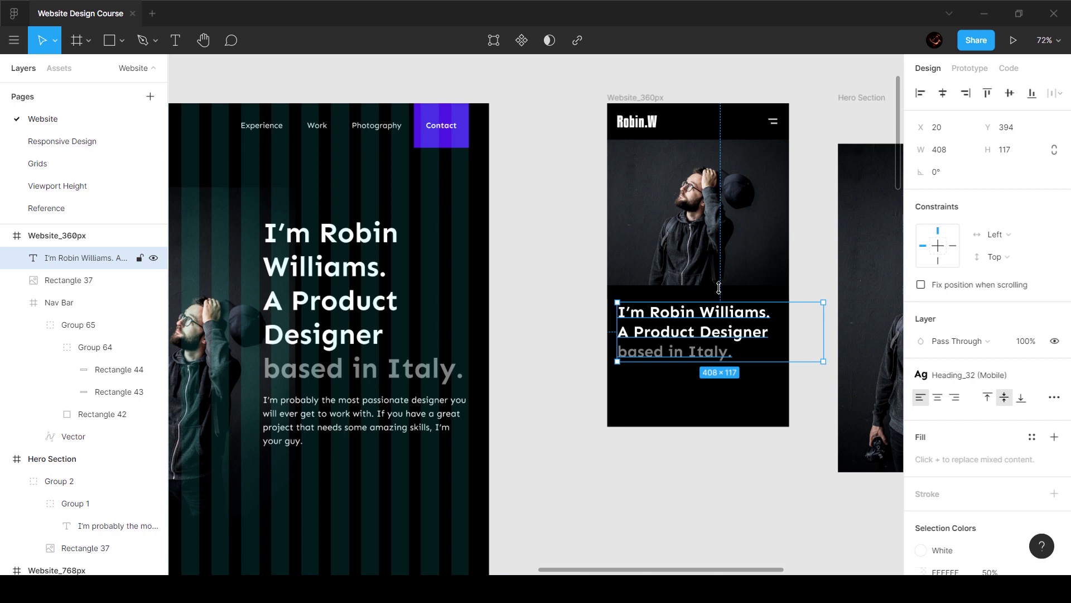
{"action": "key", "text": "shift+Down"}
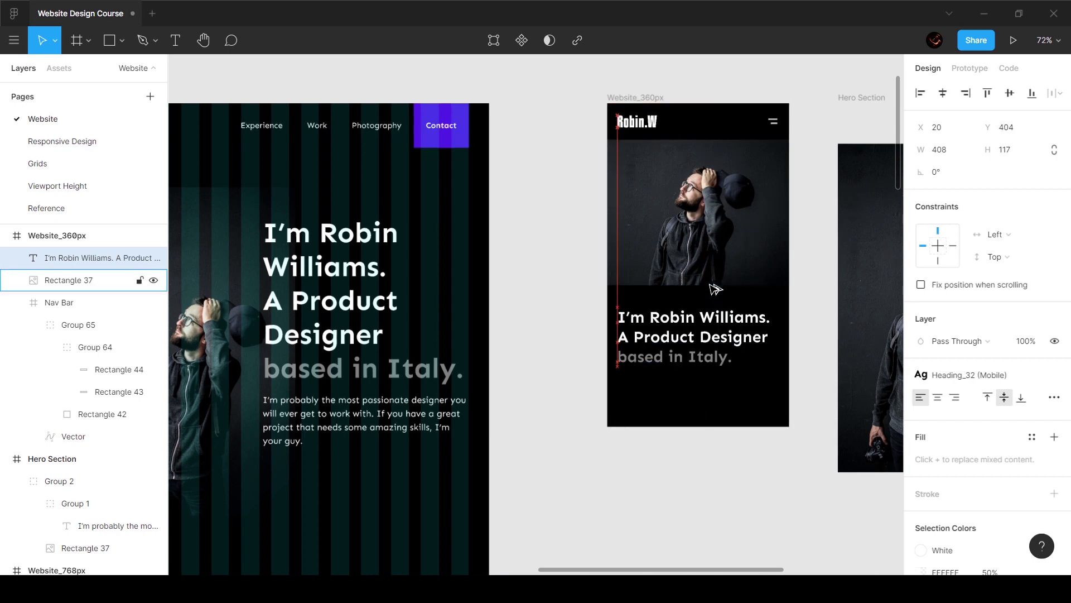
{"action": "key", "text": "Down"}
{"action": "key", "text": "Down"}
{"action": "key", "text": "Down"}
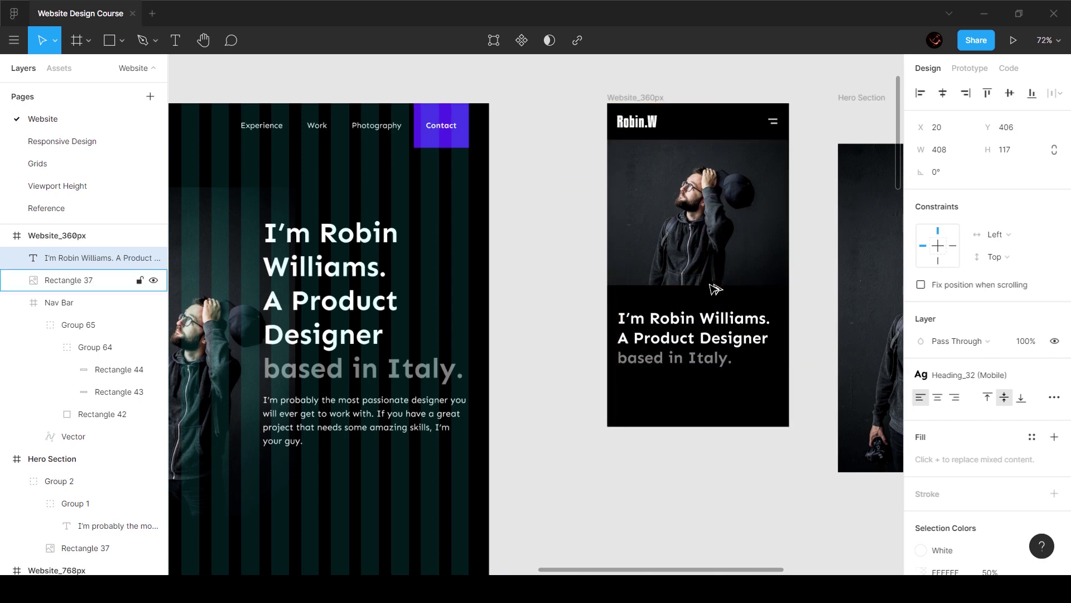
{"action": "key", "text": "Down"}
- Resize the heading's width to exactly 320 px and check its 20 px side margins
{"action": "scroll", "coordinate": [739, 321], "scroll_direction": "up", "scroll_amount": 3}
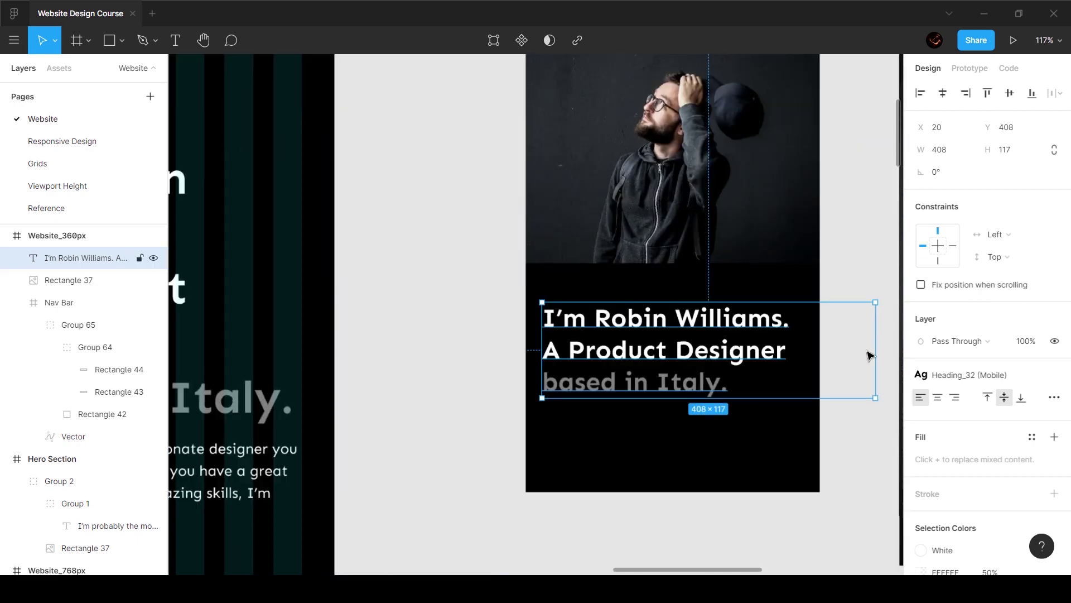
{"action": "left_click_drag", "start_coordinate": [874, 340], "coordinate": [797, 340]}
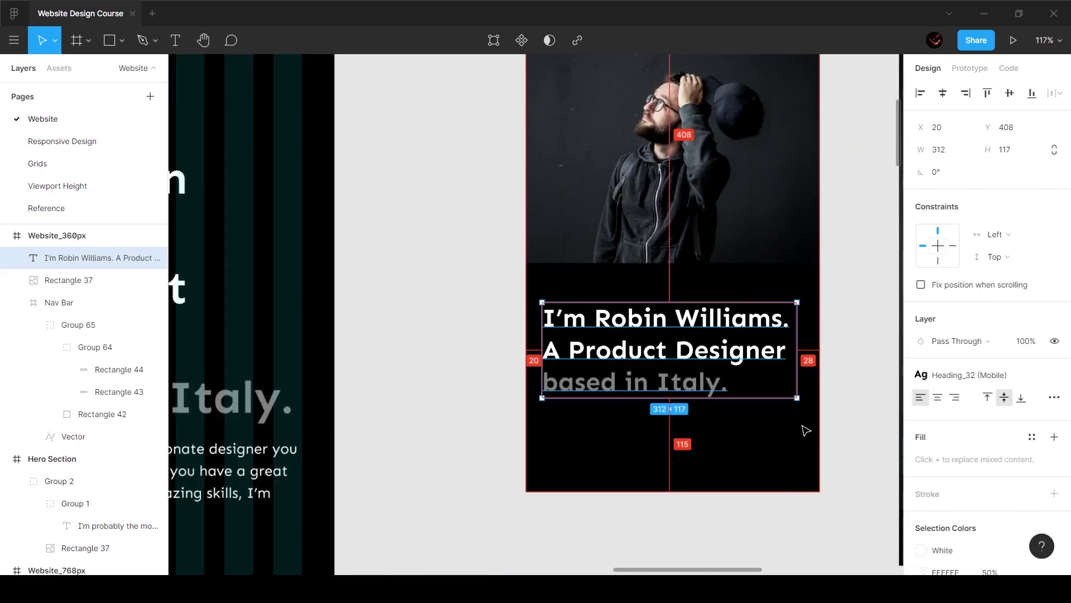
{"action": "key", "text": "alt"}
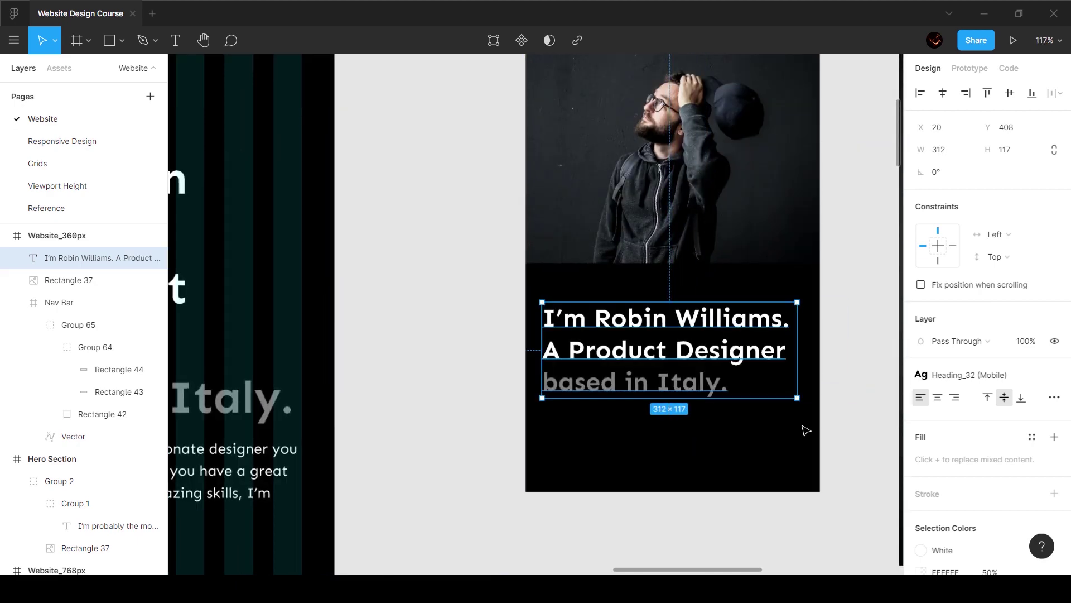
{"action": "key", "text": "ctrl+shift+Right"}
{"action": "key", "text": "alt"}
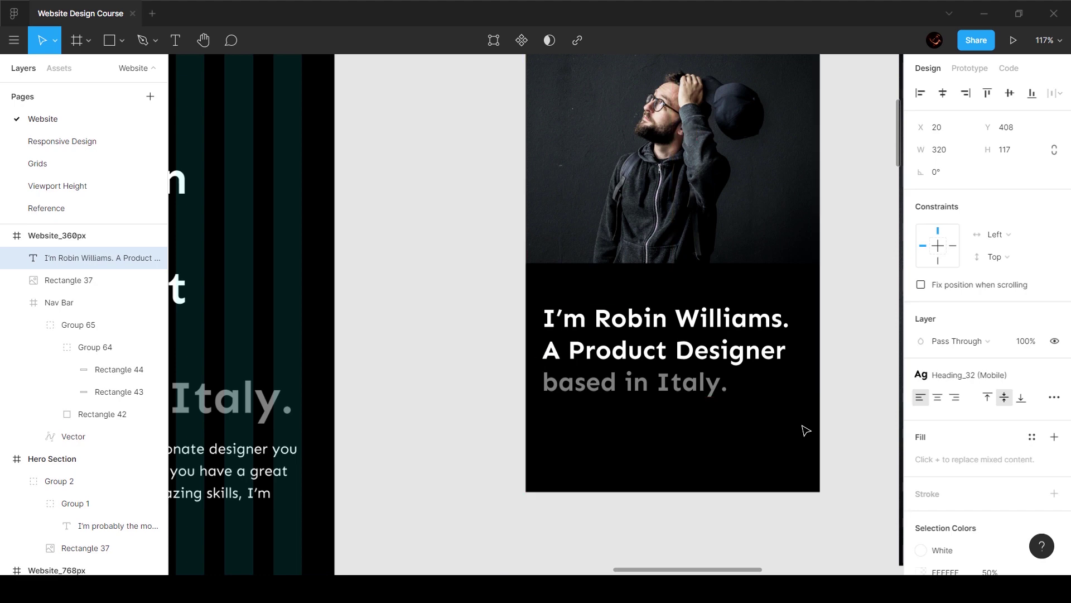
{"action": "key", "text": "alt"}
{"action": "key", "text": "ctrl+Left"}
{"action": "key", "text": "ctrl+Left"}
{"action": "key", "text": "alt"}
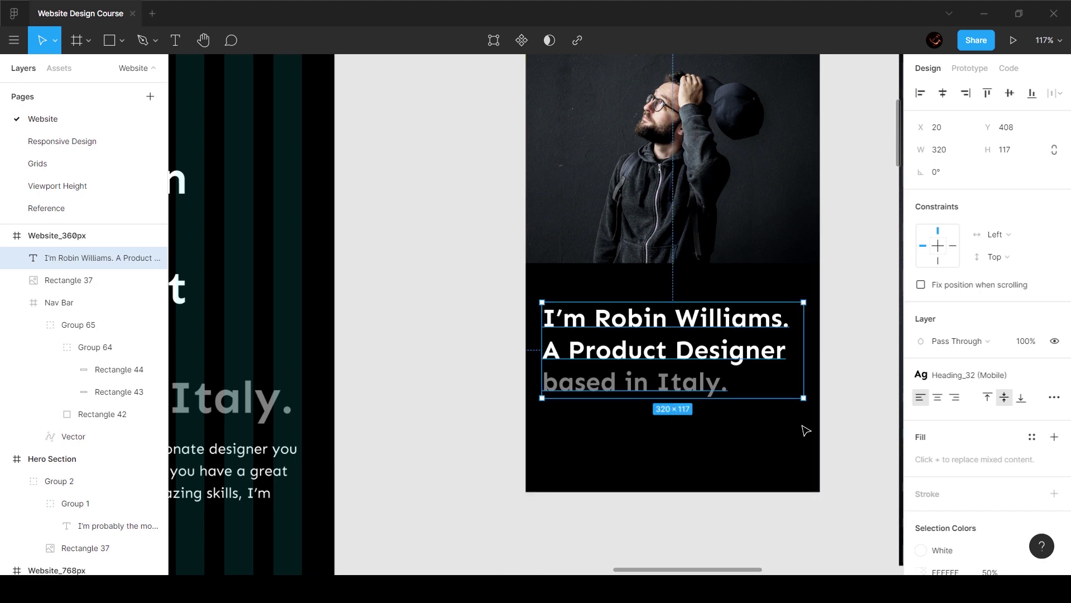
{"action": "scroll", "coordinate": [805, 430], "scroll_direction": "down", "scroll_amount": 2}
{"action": "left_click", "coordinate": [801, 347]}
{"action": "scroll", "coordinate": [801, 347], "scroll_direction": "down", "scroll_amount": 3}
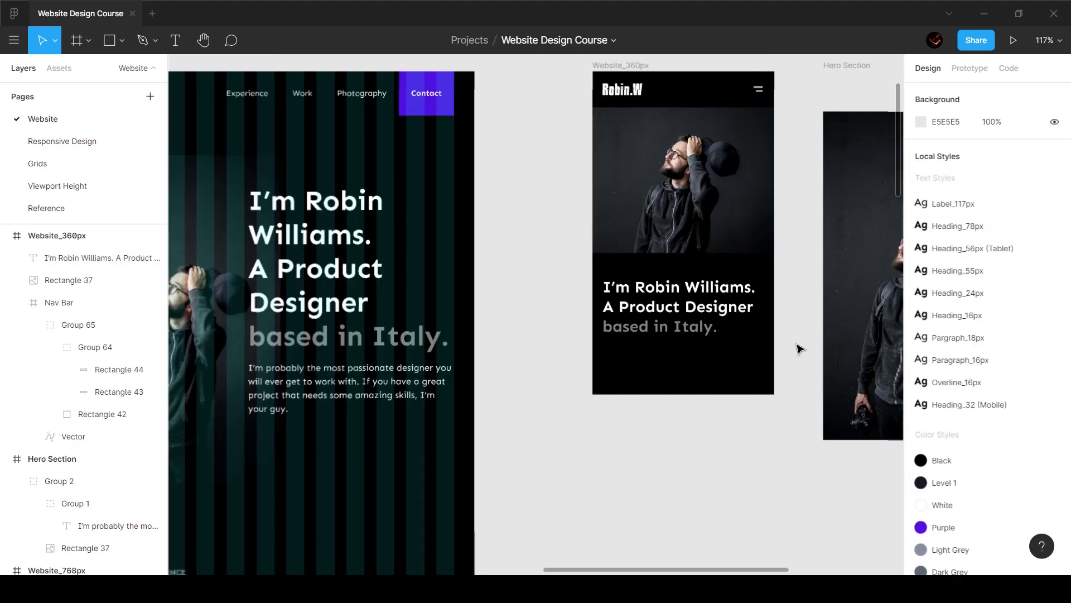
- Nudge the tablet intro paragraph to a 32 px gap below the heading and group them
{"action": "left_click", "coordinate": [401, 387]}
{"action": "scroll", "coordinate": [453, 375], "scroll_direction": "left", "scroll_amount": 7}
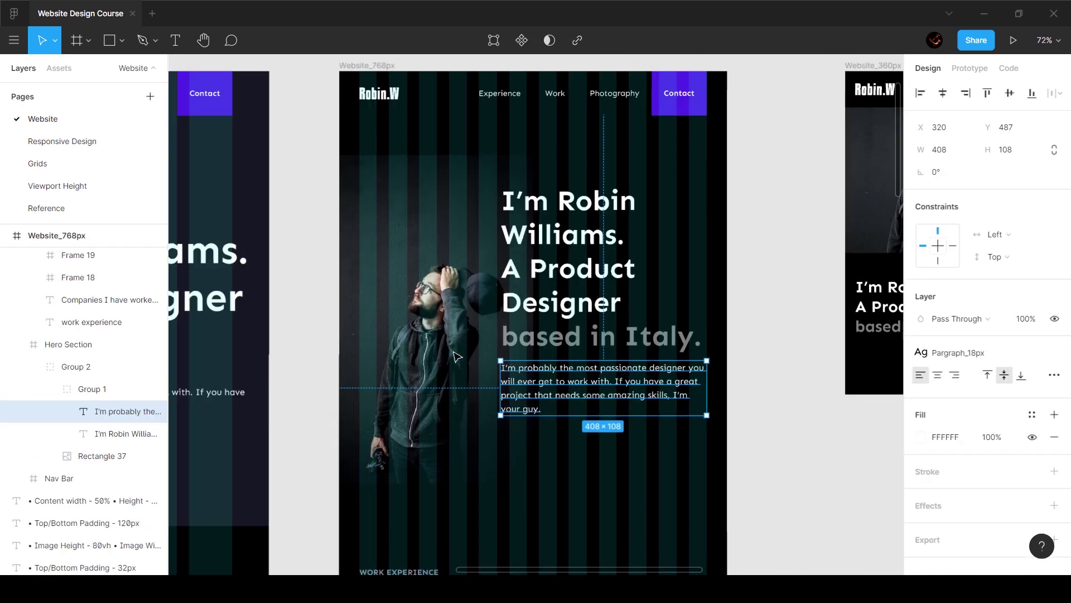
{"action": "left_click", "coordinate": [311, 392]}
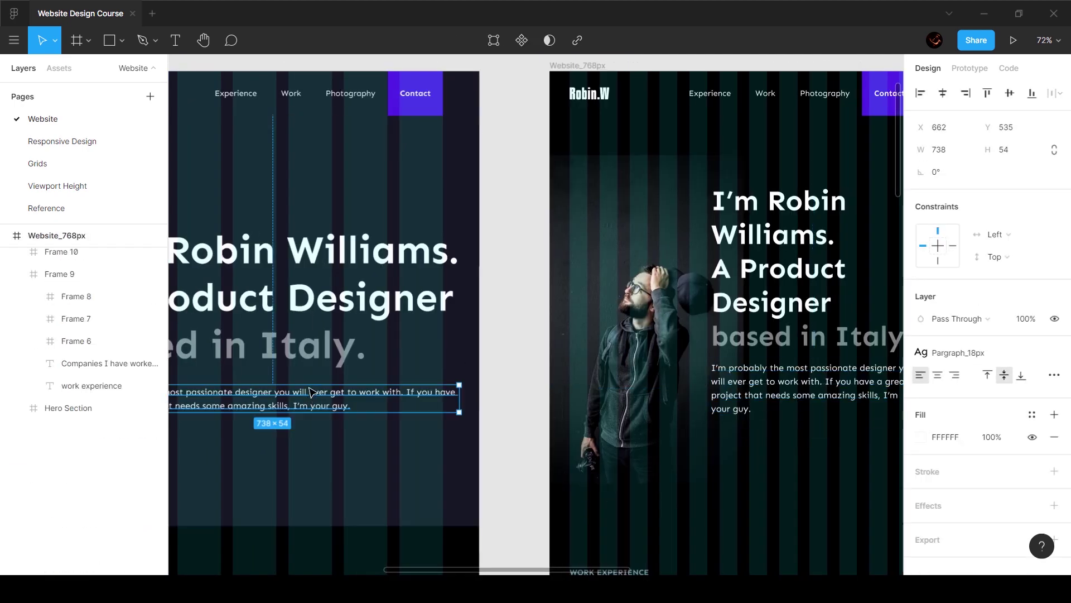
{"action": "left_click", "coordinate": [792, 385]}
{"action": "key", "text": "Down"}
{"action": "key", "text": "Down"}
{"action": "key", "text": "Down"}
{"action": "key", "text": "Down"}
{"action": "key", "text": "Down"}
{"action": "key", "text": "Down"}
{"action": "key", "text": "Down"}
{"action": "key", "text": "Down"}
{"action": "key", "text": "Down"}
{"action": "key", "text": "Down"}
{"action": "key", "text": "Down"}
{"action": "key", "text": "Down"}
{"action": "key", "text": "Down"}
{"action": "key", "text": "Down"}
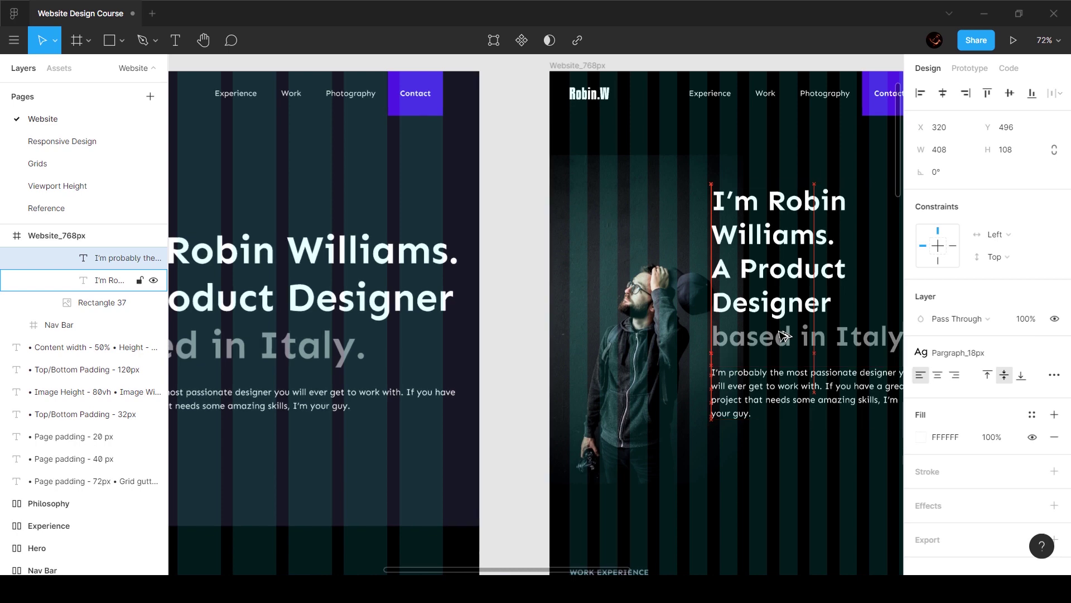
{"action": "key", "text": "Down"}
{"action": "key", "text": "Down"}
{"action": "key", "text": "Down"}
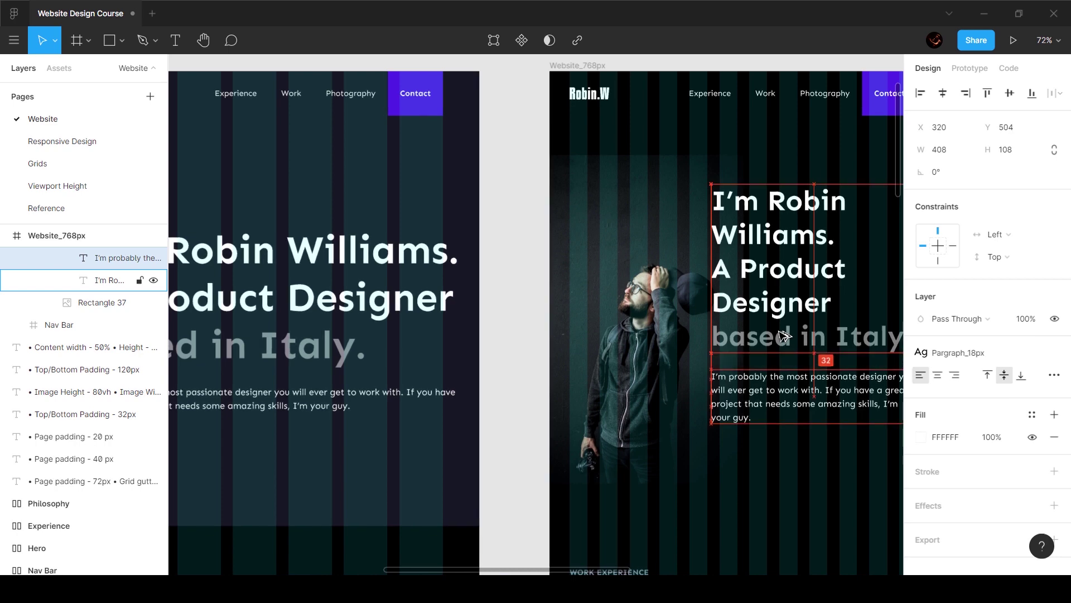
{"action": "left_click", "coordinate": [824, 328], "text": "shift"}
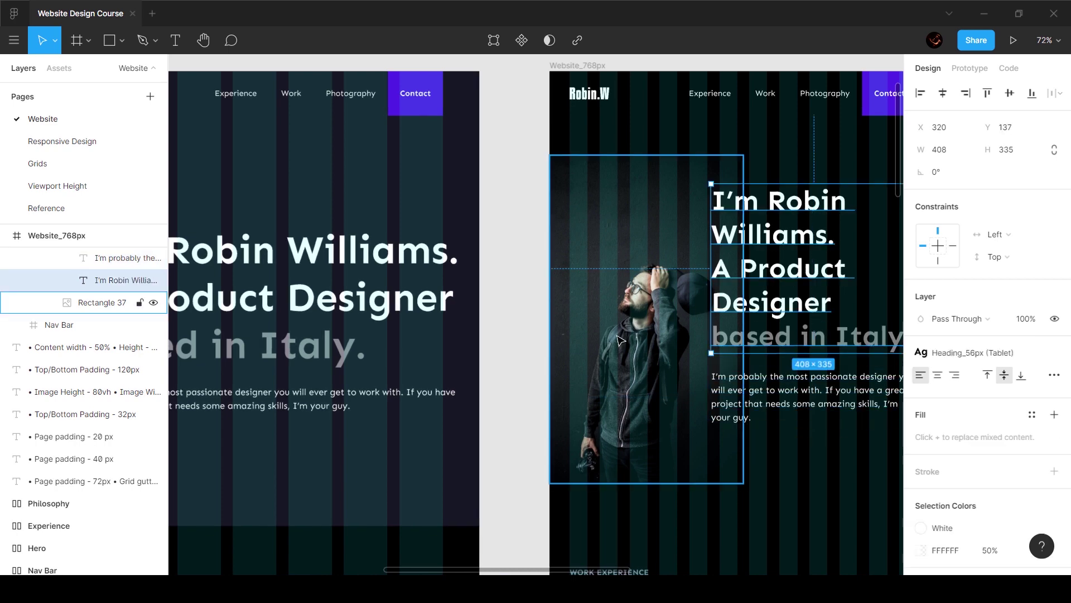
{"action": "key", "text": "ctrl+g"}
- Drag the Website_360px frame's bottom edge down to make it taller
{"action": "left_click", "coordinate": [677, 257], "text": "shift"}
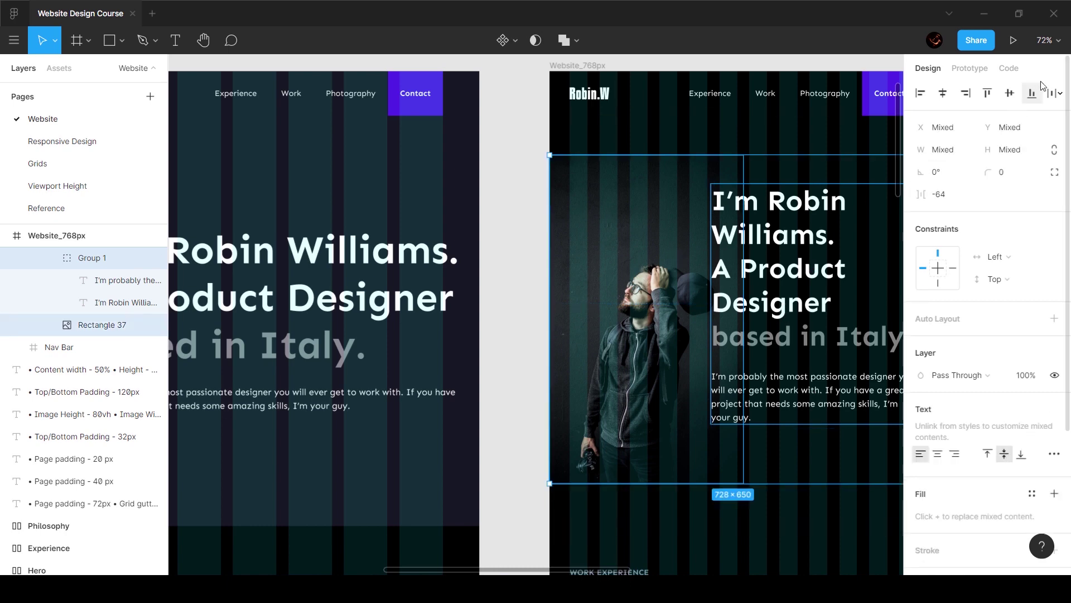
{"action": "scroll", "coordinate": [702, 332], "scroll_direction": "right", "scroll_amount": 5}
{"action": "scroll", "coordinate": [702, 332], "scroll_direction": "right", "scroll_amount": 10}
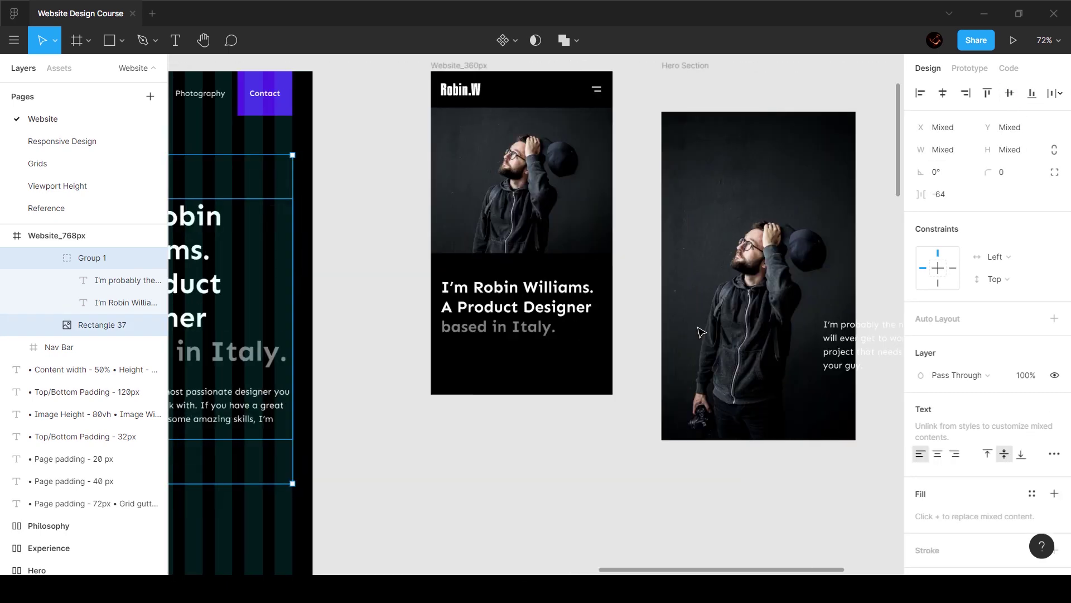
{"action": "left_click", "coordinate": [479, 388]}
{"action": "left_click_drag", "start_coordinate": [479, 388], "coordinate": [483, 542]}
- Place the intro paragraph in the mobile frame 16 px below the heading, 320 px wide
{"action": "left_click", "coordinate": [812, 353]}
{"action": "double_click", "coordinate": [837, 346]}
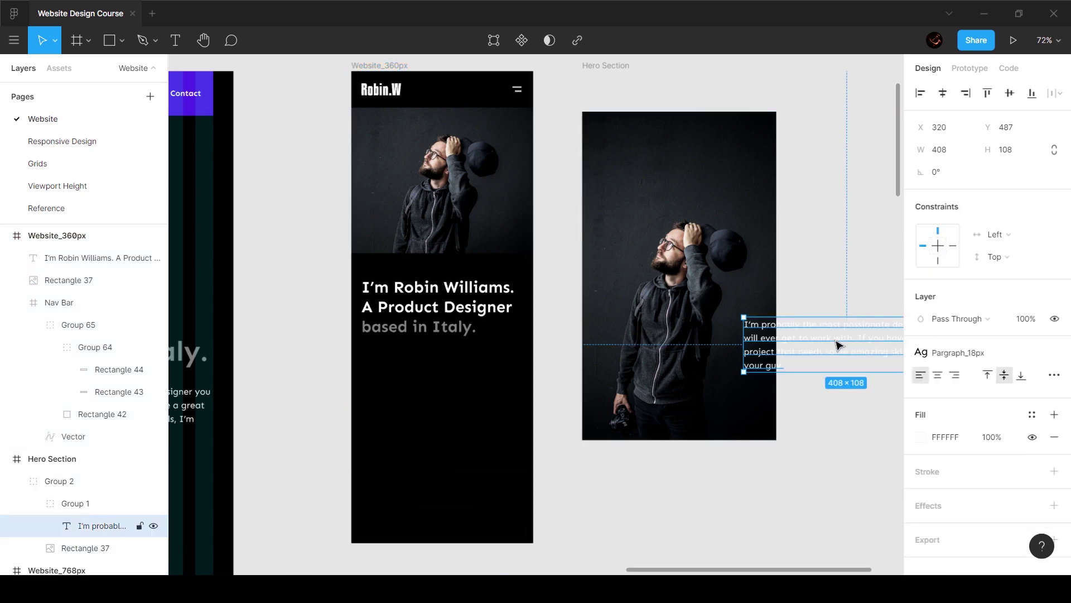
{"action": "left_click_drag", "start_coordinate": [837, 346], "coordinate": [458, 378]}
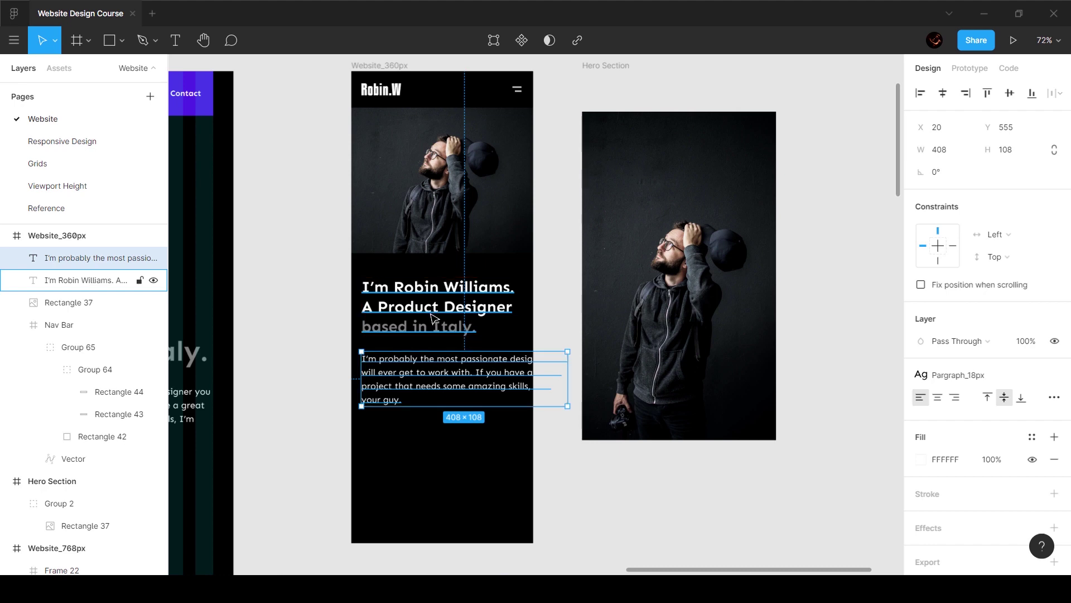
{"action": "key", "text": "Down"}
{"action": "key", "text": "Down"}
{"action": "key", "text": "Up"}
{"action": "key", "text": "Up"}
{"action": "key", "text": "Up"}
{"action": "key", "text": "Up"}
{"action": "key", "text": "Up"}
{"action": "key", "text": "Up"}
{"action": "key", "text": "Up"}
{"action": "key", "text": "Up"}
{"action": "key", "text": "Up"}
{"action": "key", "text": "Up"}
{"action": "key", "text": "Up"}
{"action": "key", "text": "Up"}
{"action": "key", "text": "Up"}
{"action": "key", "text": "Up"}
{"action": "key", "text": "Up"}
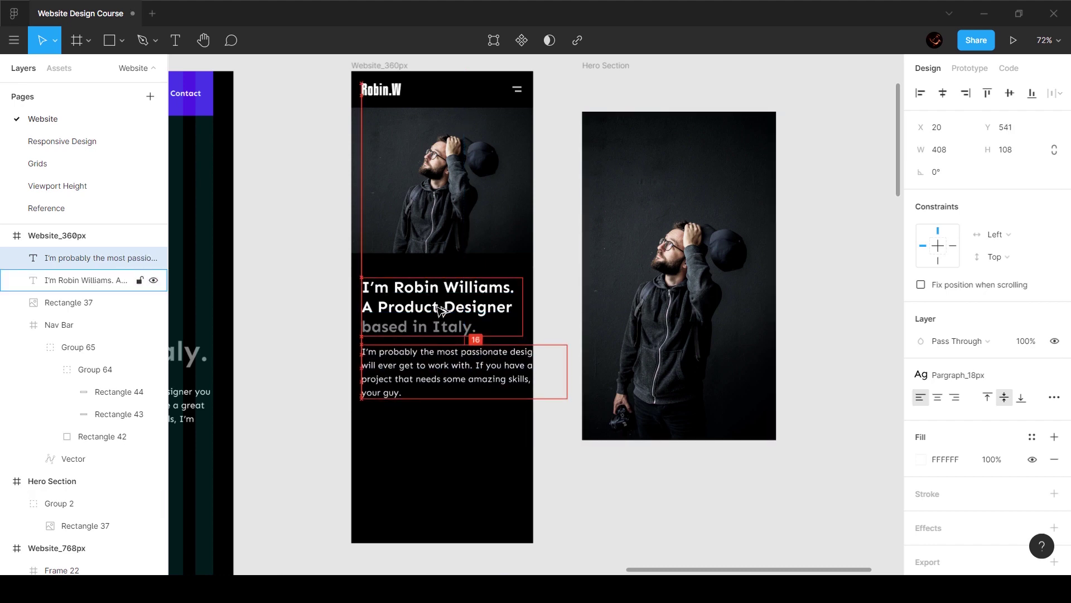
{"action": "key", "text": "Up"}
{"action": "left_click_drag", "start_coordinate": [547, 361], "coordinate": [522, 363]}
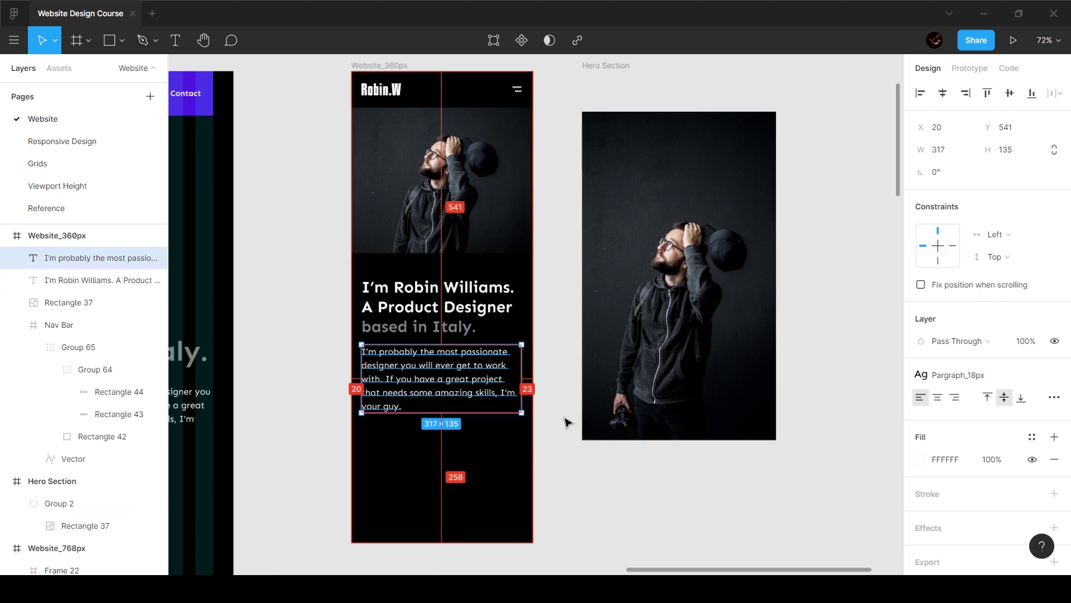
{"action": "key", "text": "ctrl+Right"}
{"action": "key", "text": "ctrl+Right"}
{"action": "key", "text": "ctrl+Right"}
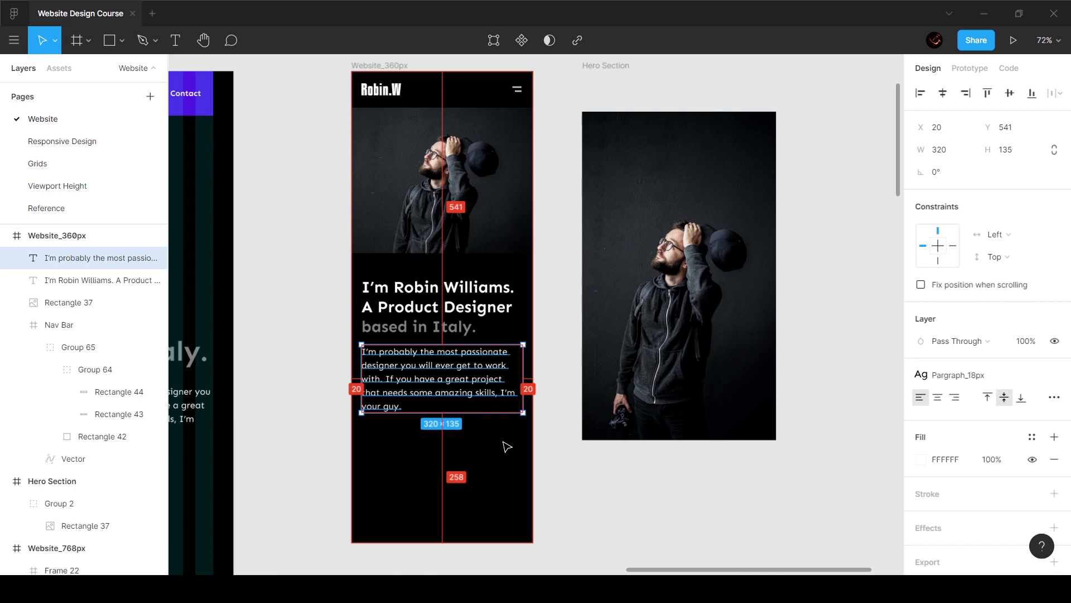
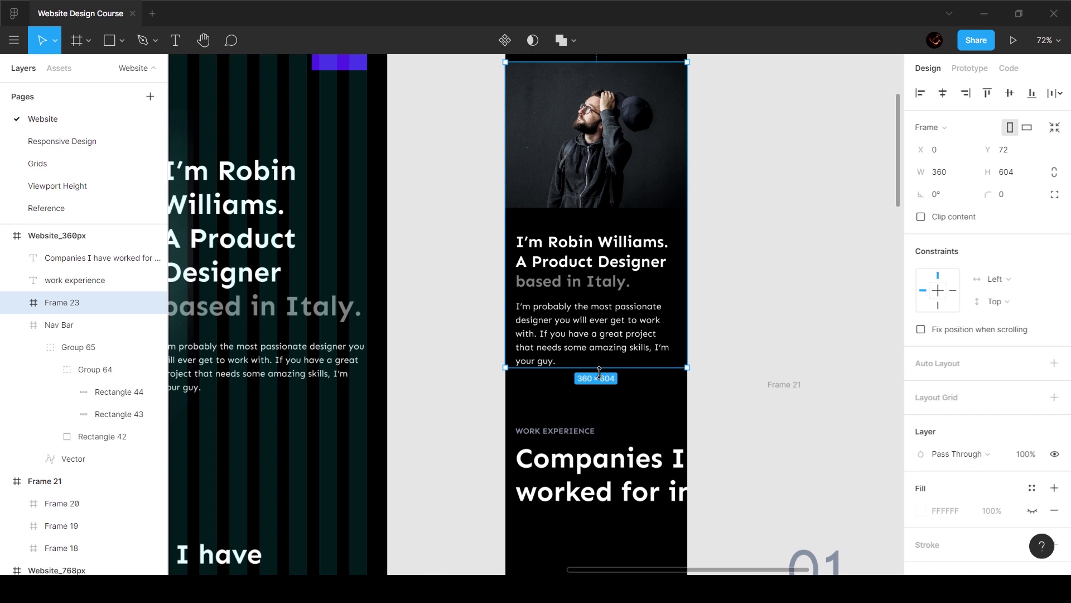
- Stretch the mobile hero frame taller below the intro paragraph
{"action": "left_click_drag", "start_coordinate": [600, 371], "coordinate": [555, 391]}
{"action": "left_click", "coordinate": [537, 370]}
{"action": "left_click", "coordinate": [574, 377]}
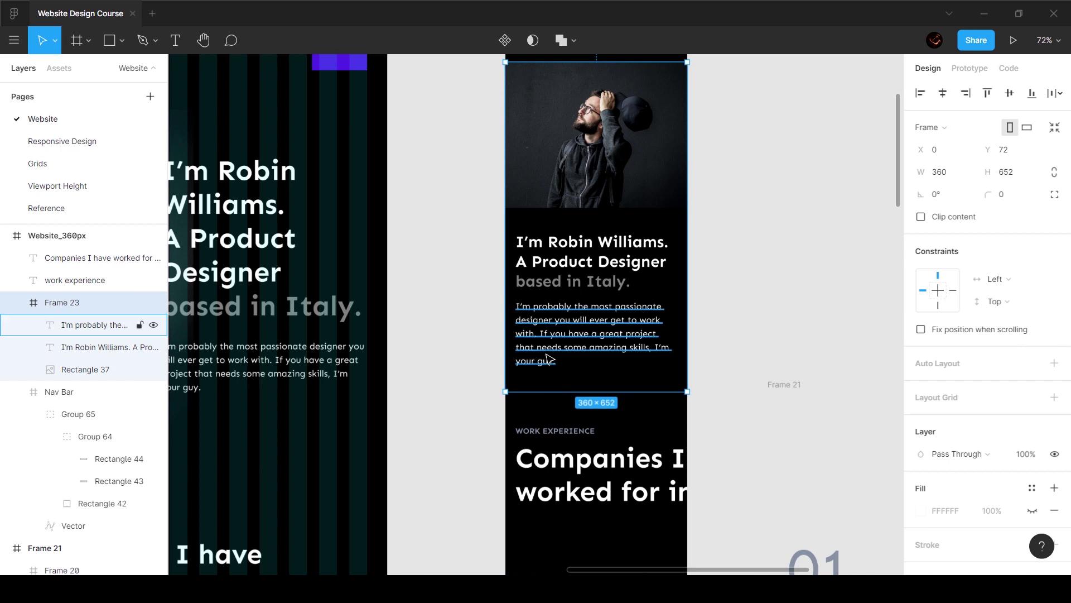
{"action": "left_click", "coordinate": [549, 359]}
{"action": "left_click", "coordinate": [561, 395]}
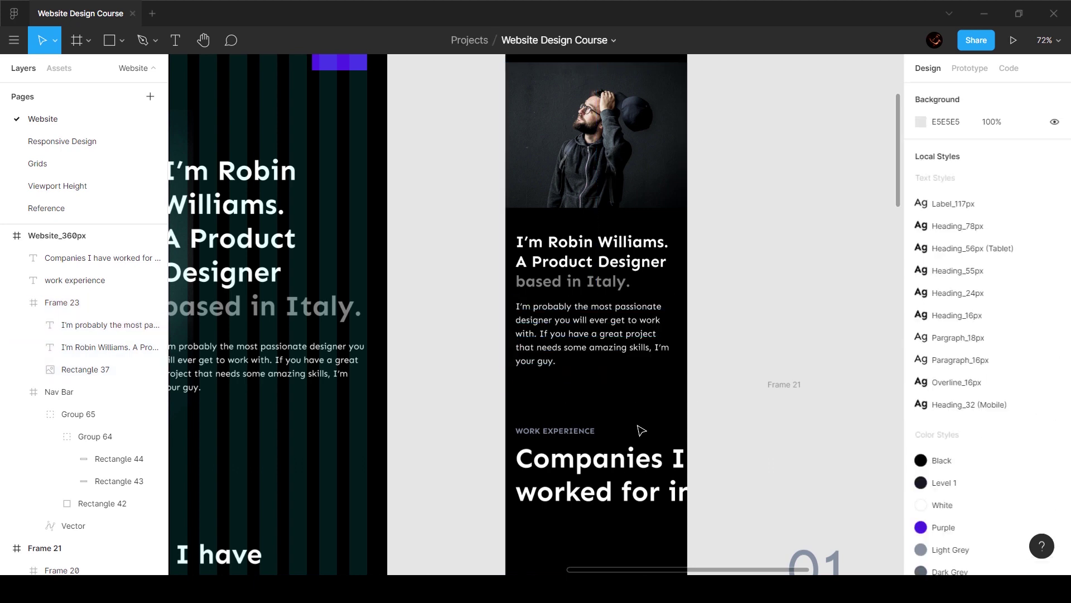
- Move the work experience label and Companies heading up to sit 48 px below the hero
{"action": "left_click", "coordinate": [555, 430]}
{"action": "left_click", "coordinate": [597, 468], "text": "shift"}
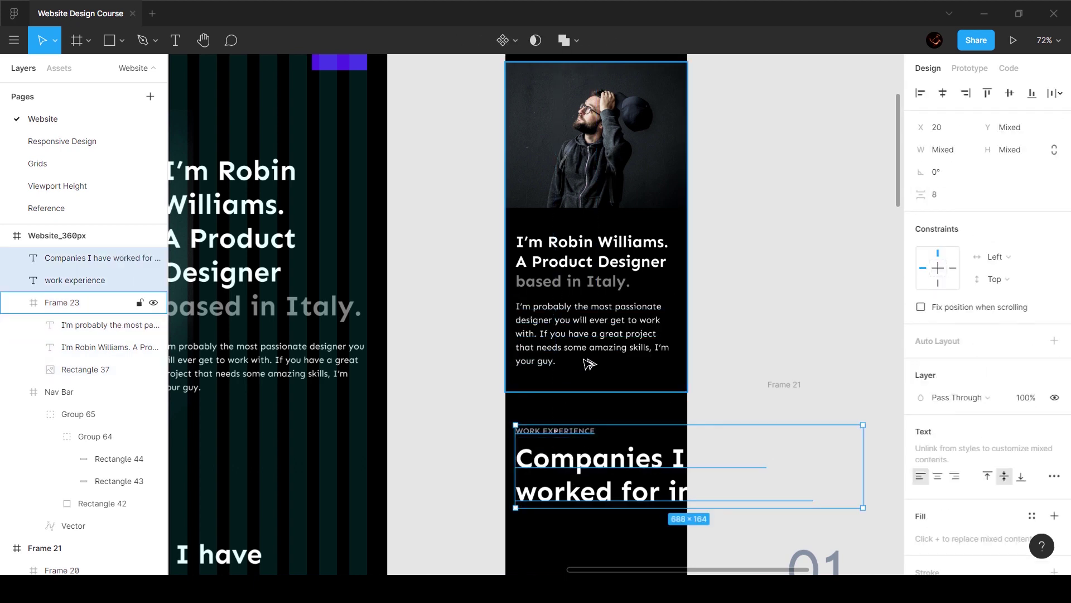
{"action": "key", "text": "shift+Up"}
{"action": "key", "text": "shift+Up"}
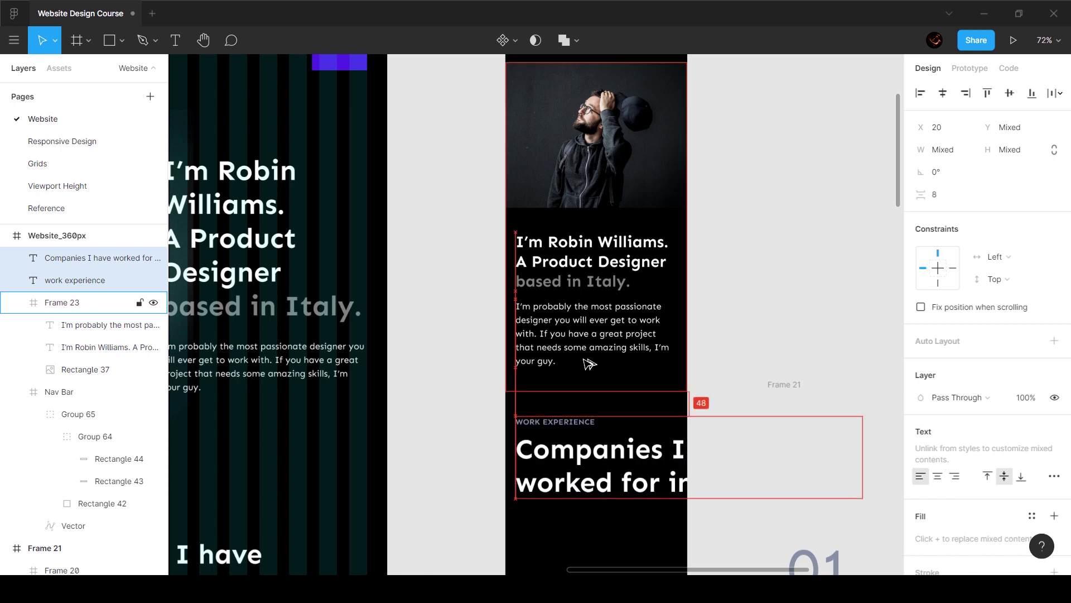
{"action": "left_click", "coordinate": [779, 325]}
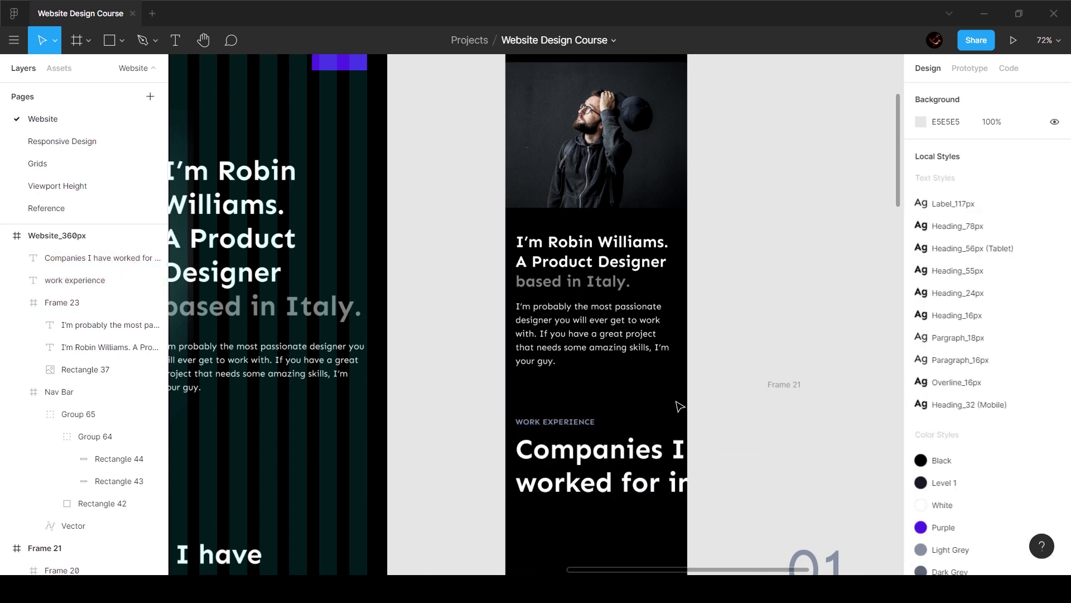
- Apply the Heading_32 (Mobile) text style to the 'Companies I have worked for' heading
{"action": "left_click", "coordinate": [574, 281]}
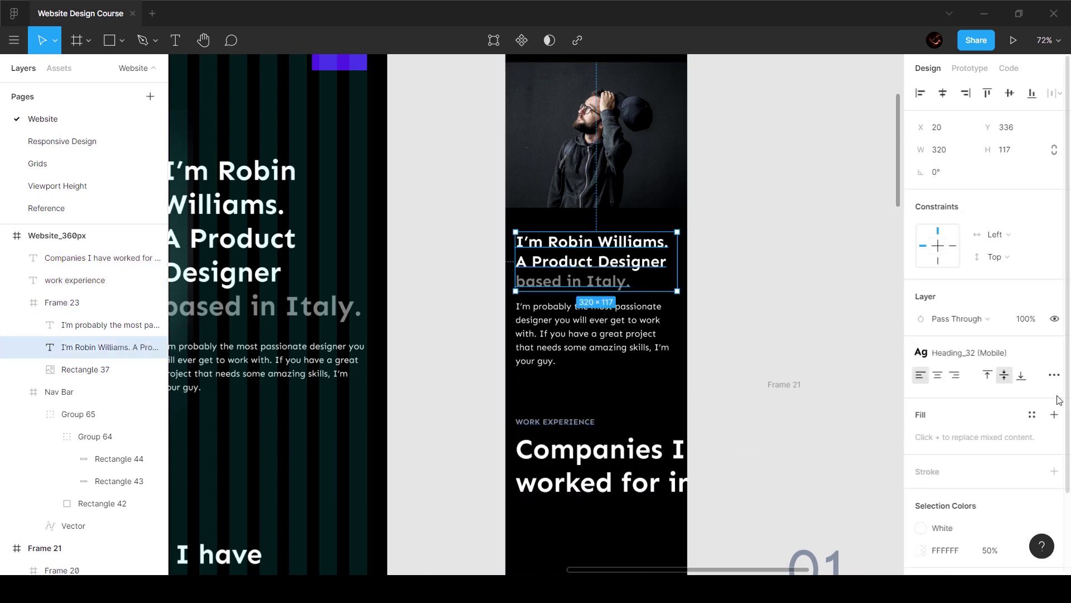
{"action": "left_click", "coordinate": [554, 477]}
{"action": "left_click", "coordinate": [526, 490], "text": "shift"}
{"action": "left_click", "coordinate": [580, 461]}
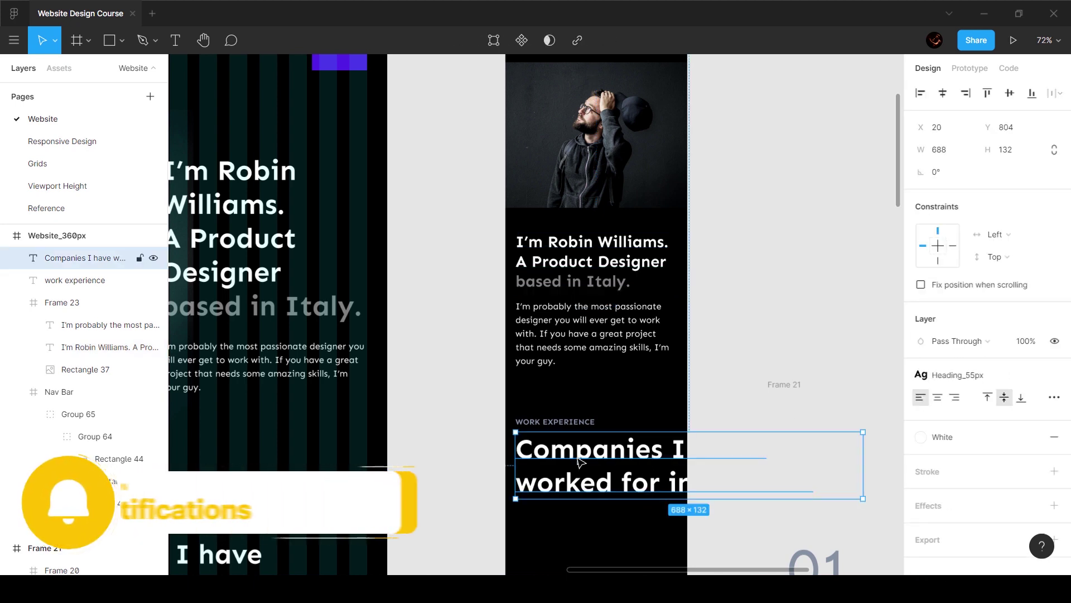
{"action": "left_click", "coordinate": [602, 290]}
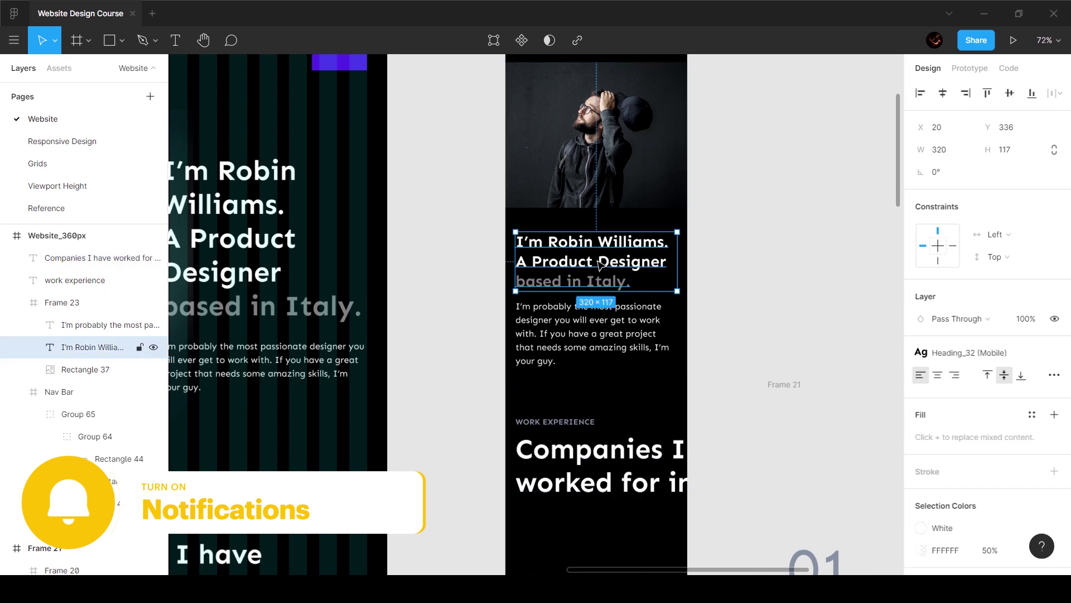
{"action": "left_click", "coordinate": [611, 461]}
{"action": "left_click", "coordinate": [971, 381]}
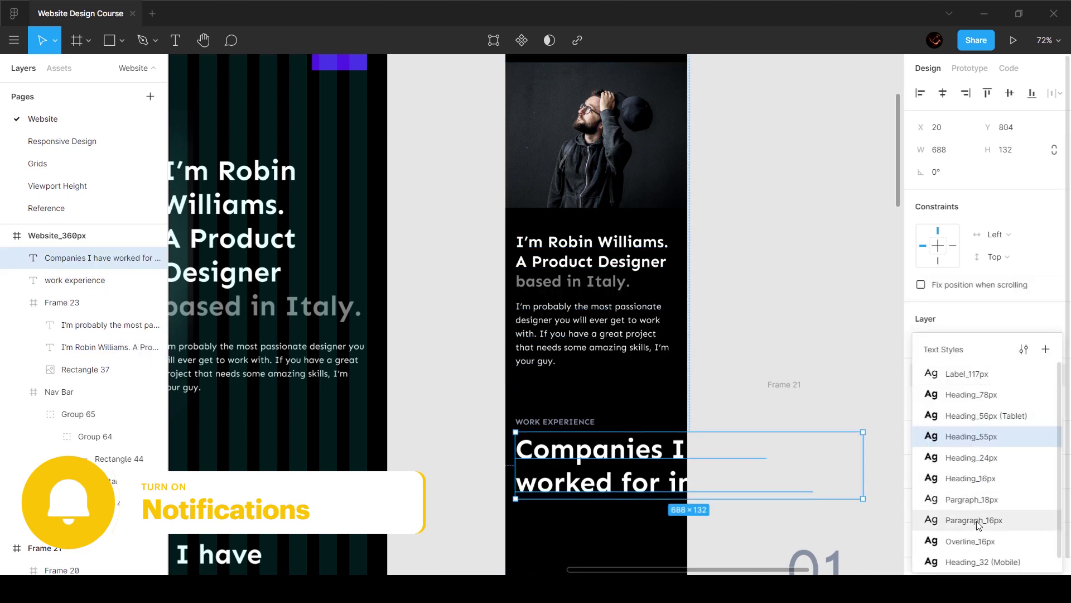
{"action": "left_click", "coordinate": [980, 563]}
{"action": "left_click", "coordinate": [768, 196]}
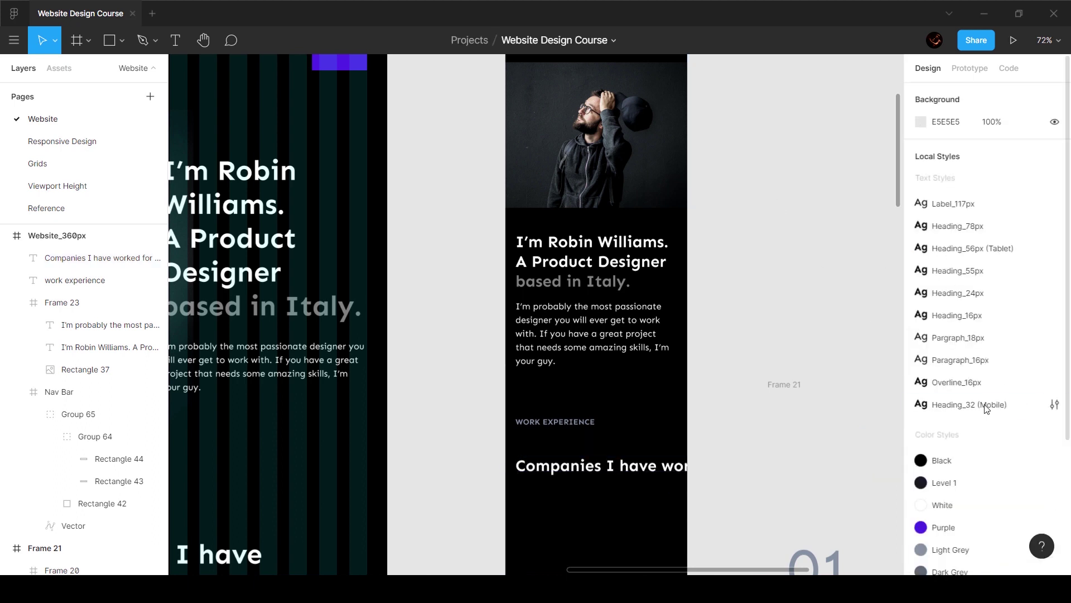
- Reorder the local text styles so Heading_32 (Mobile) sits directly after Heading_55px
{"action": "left_click", "coordinate": [985, 408]}
{"action": "left_click_drag", "start_coordinate": [983, 366], "coordinate": [981, 287]}
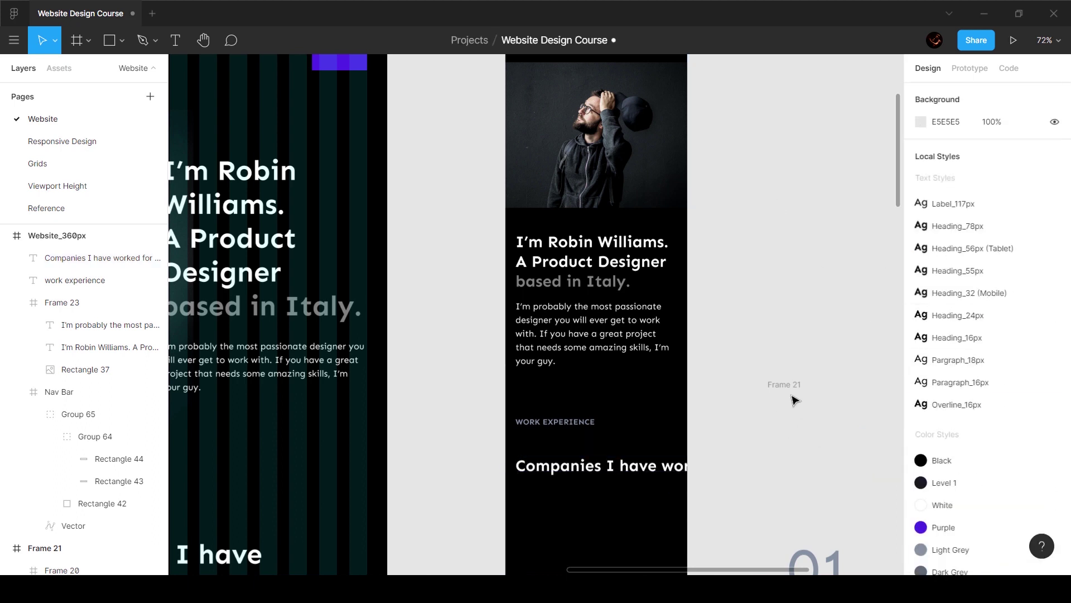
{"action": "left_click", "coordinate": [580, 472]}
{"action": "scroll", "coordinate": [558, 457], "scroll_direction": "left", "scroll_amount": 5}
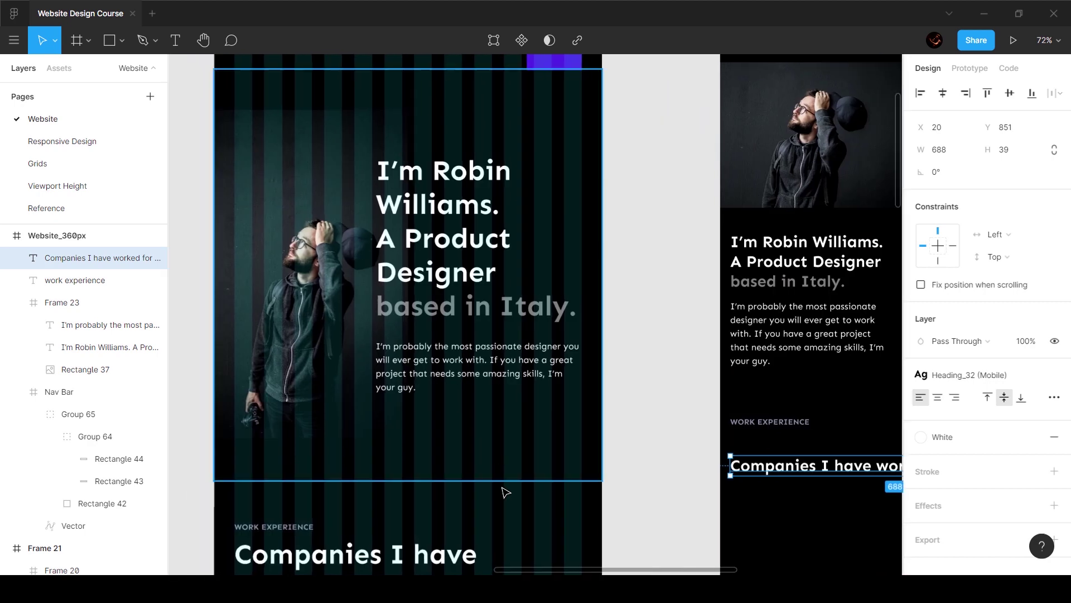
{"action": "scroll", "coordinate": [504, 490], "scroll_direction": "down", "scroll_amount": 3}
- Move the Companies heading up under the label and narrow it to 320 px, wrapping onto three lines
{"action": "left_click", "coordinate": [273, 393]}
{"action": "left_click_drag", "start_coordinate": [814, 332], "coordinate": [807, 319]}
{"action": "key", "text": "Up"}
{"action": "key", "text": "Up"}
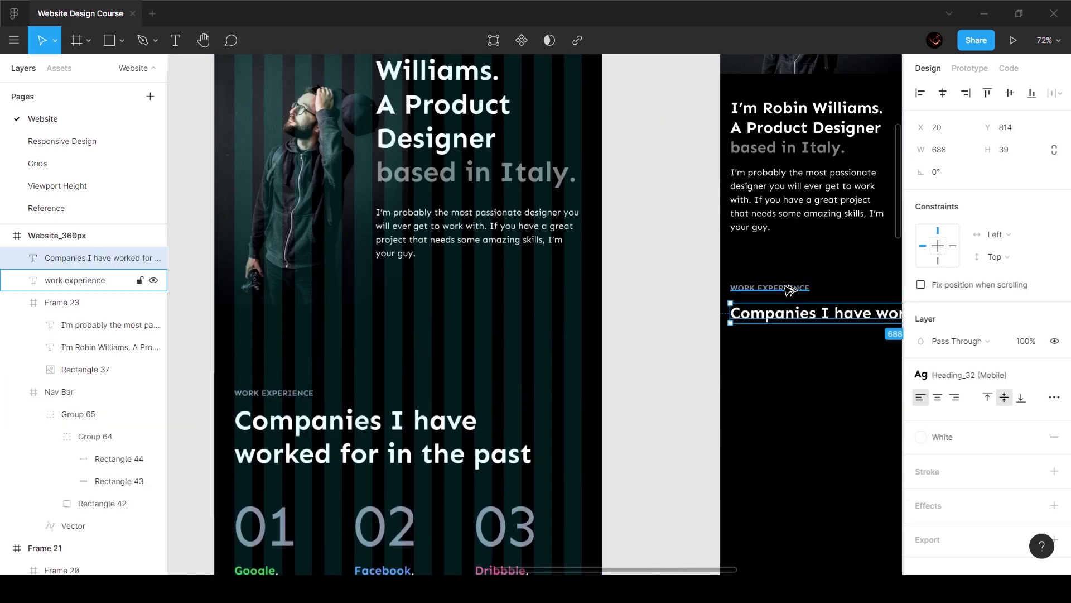
{"action": "scroll", "coordinate": [790, 289], "scroll_direction": "right", "scroll_amount": 5}
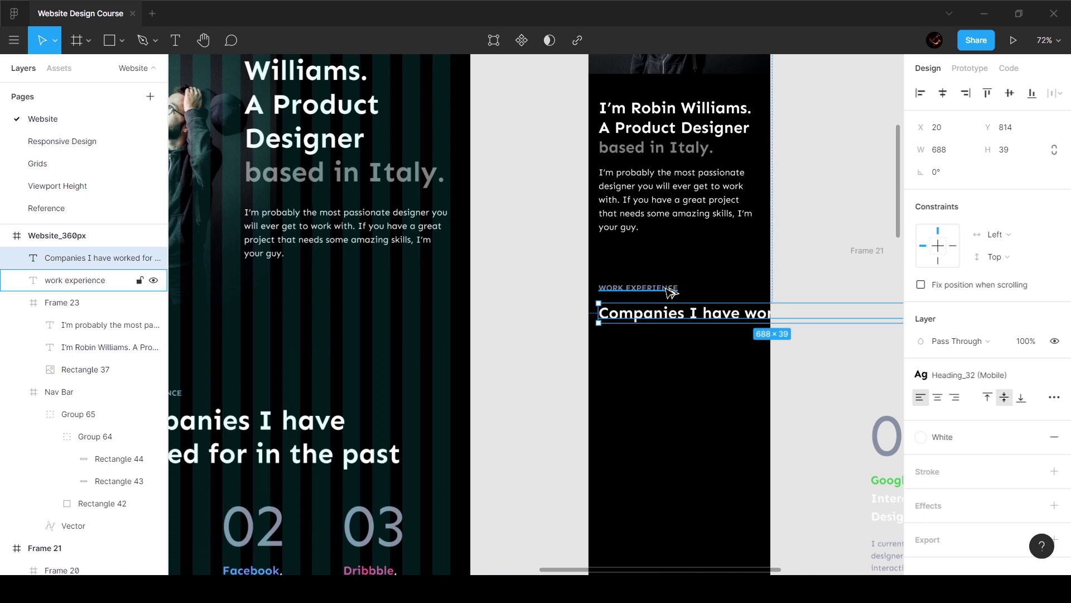
{"action": "key", "text": "Up"}
{"action": "key", "text": "Up"}
{"action": "key", "text": "Up"}
{"action": "key", "text": "Up"}
{"action": "key", "text": "Up"}
{"action": "key", "text": "Up"}
{"action": "key", "text": "Up"}
{"action": "key", "text": "Up"}
{"action": "key", "text": "Up"}
{"action": "key", "text": "Up"}
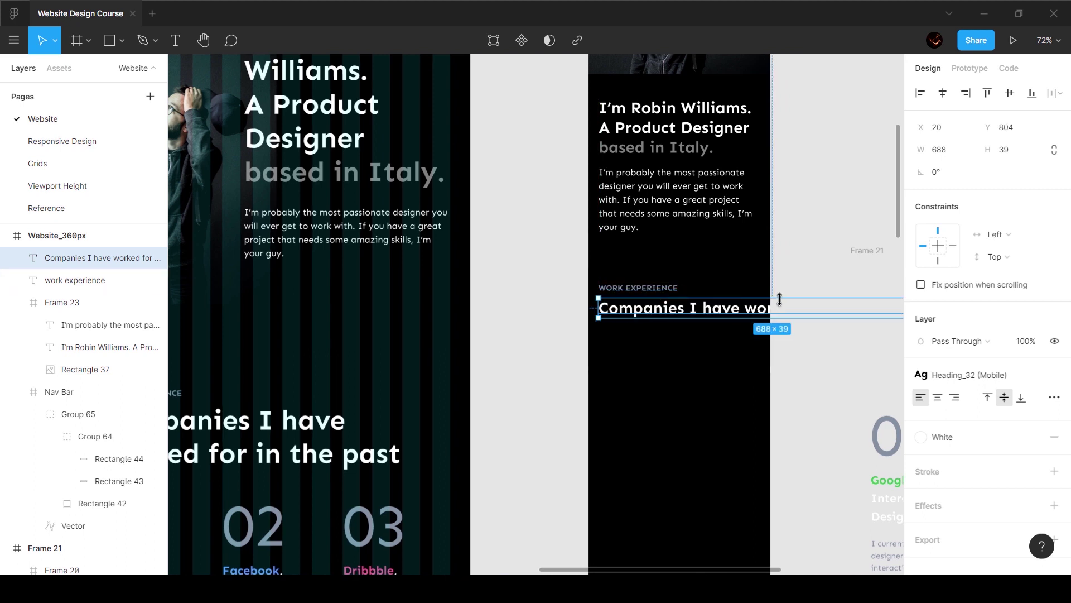
{"action": "scroll", "coordinate": [792, 310], "scroll_direction": "right", "scroll_amount": 3}
{"action": "left_click_drag", "start_coordinate": [849, 310], "coordinate": [666, 310]}
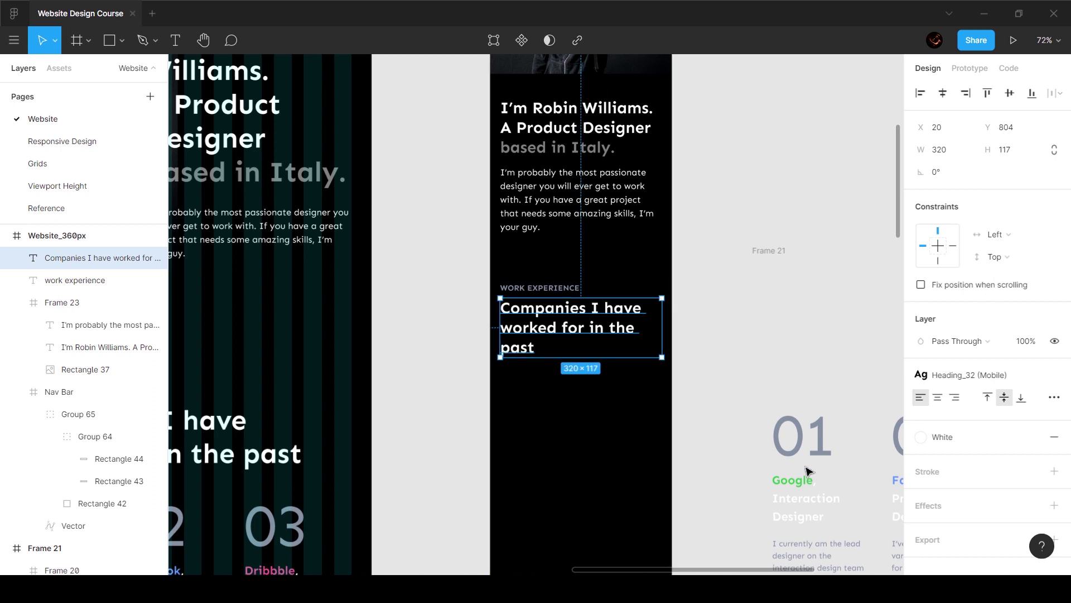
- Place the 01 Google card under the heading and widen it to 320 px
{"action": "left_click_drag", "start_coordinate": [806, 442], "coordinate": [536, 429]}
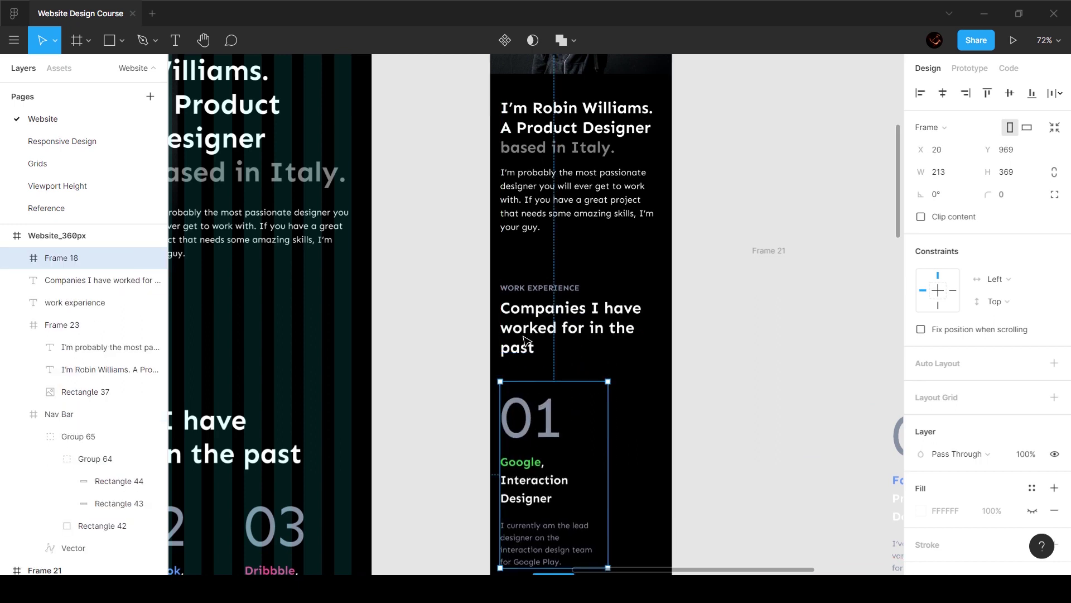
{"action": "key", "text": "shift+Up"}
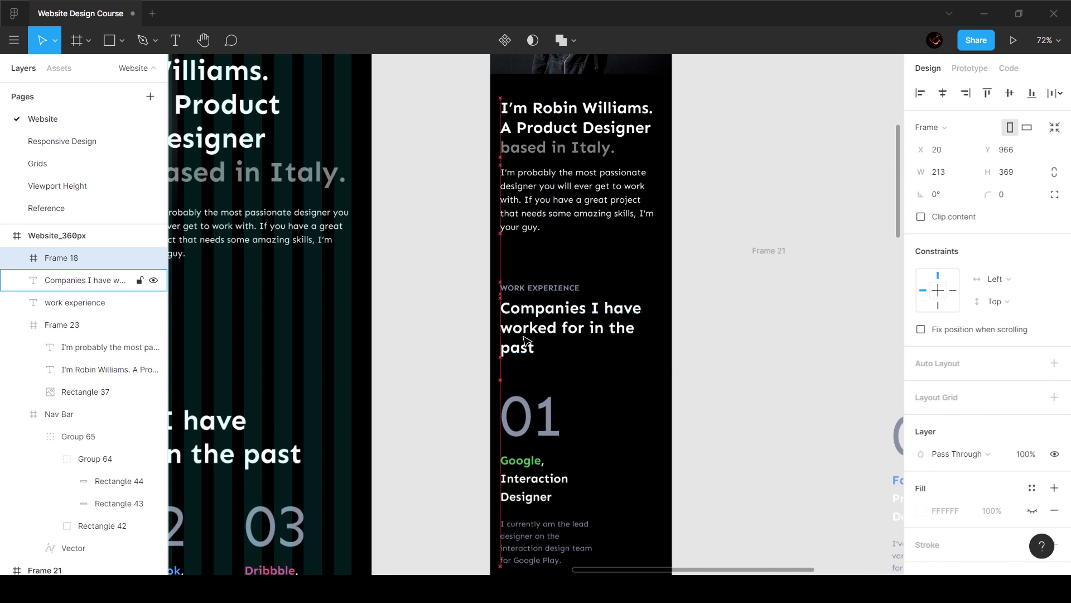
{"action": "key", "text": "Down"}
{"action": "key", "text": "Down"}
{"action": "scroll", "coordinate": [591, 390], "scroll_direction": "down", "scroll_amount": 3}
{"action": "left_click_drag", "start_coordinate": [611, 330], "coordinate": [662, 330]}
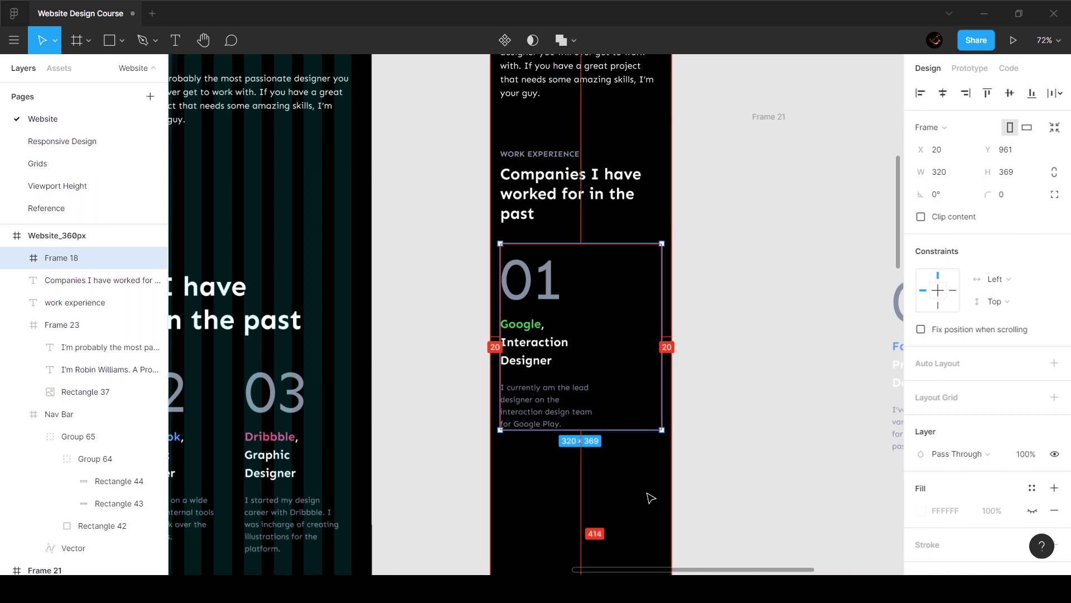
- Make the Google job title and description wrap at 320 px width
{"action": "left_click", "coordinate": [595, 364]}
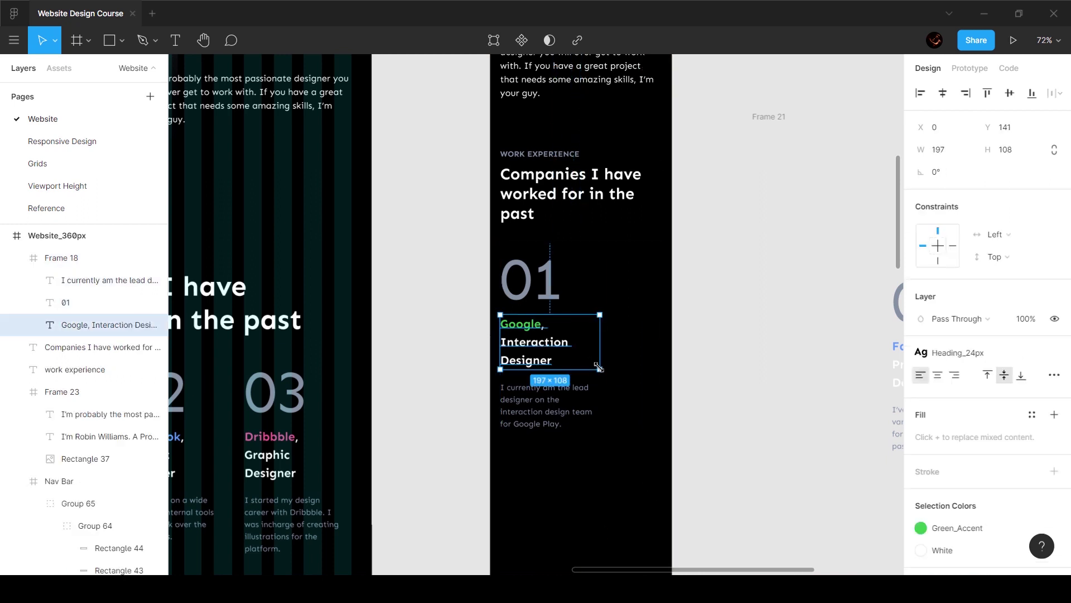
{"action": "double_click", "coordinate": [598, 369]}
{"action": "mouse_move", "coordinate": [578, 334]}
{"action": "left_mouse_down"}
{"action": "mouse_move", "coordinate": [578, 319]}
{"action": "mouse_move", "coordinate": [572, 329]}
{"action": "left_mouse_up"}
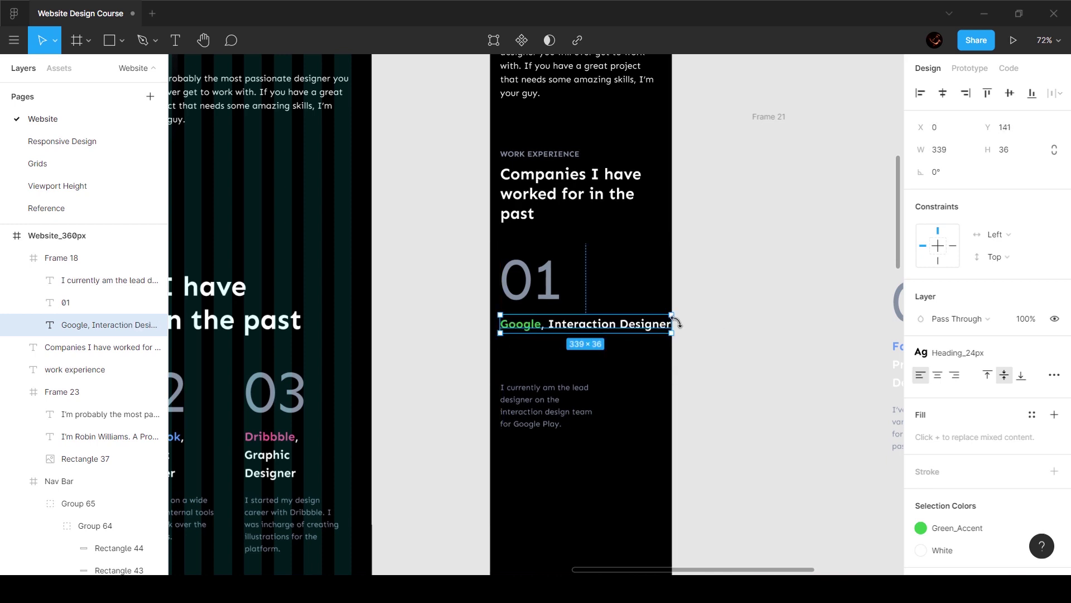
{"action": "key", "text": "ctrl+z"}
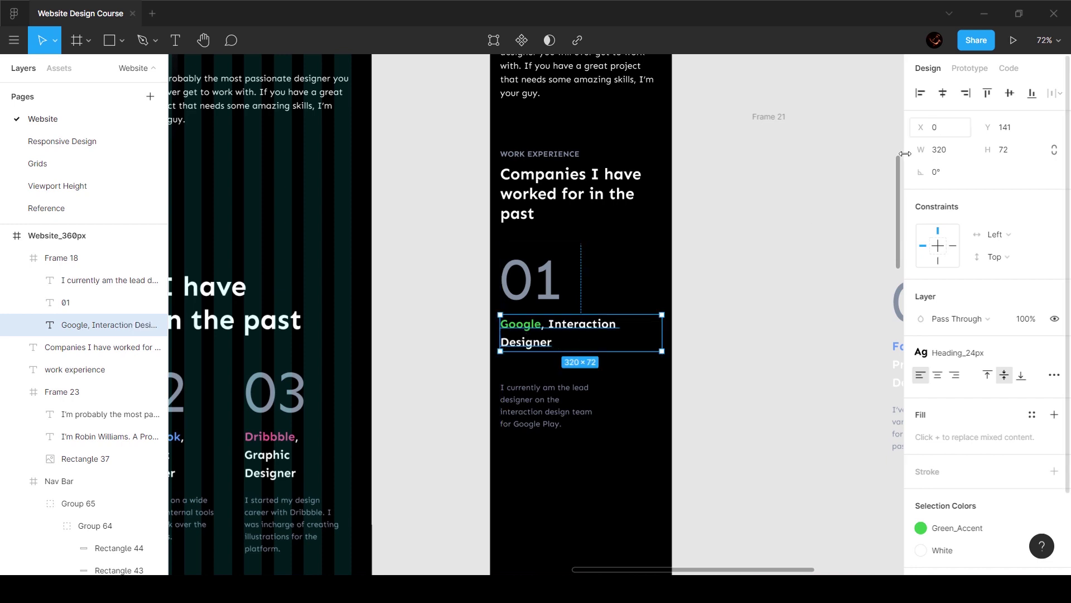
{"action": "left_click", "coordinate": [561, 411]}
{"action": "left_click", "coordinate": [945, 151]}
{"action": "type", "text": "320"}
{"action": "key", "text": "Return"}
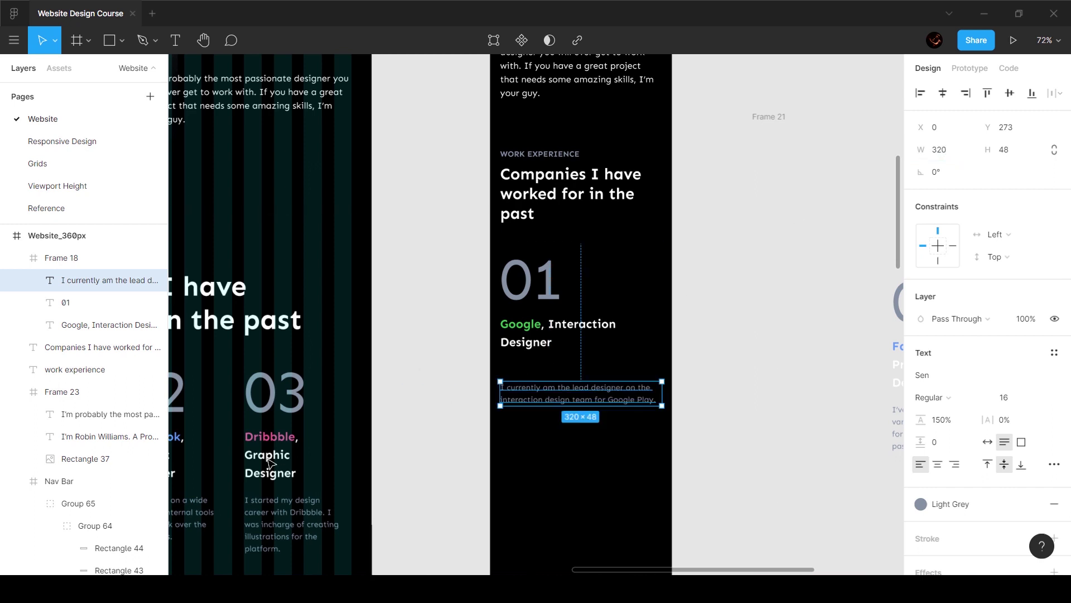
- Set 24 spacing between the Google job title and its description
{"action": "left_click", "coordinate": [293, 397]}
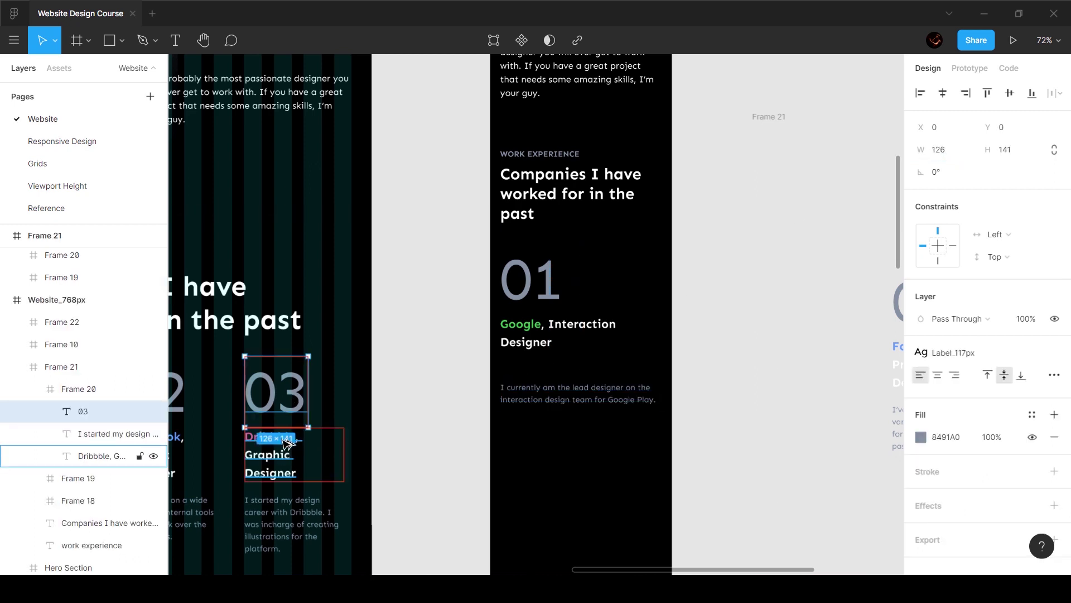
{"action": "left_click", "coordinate": [286, 501]}
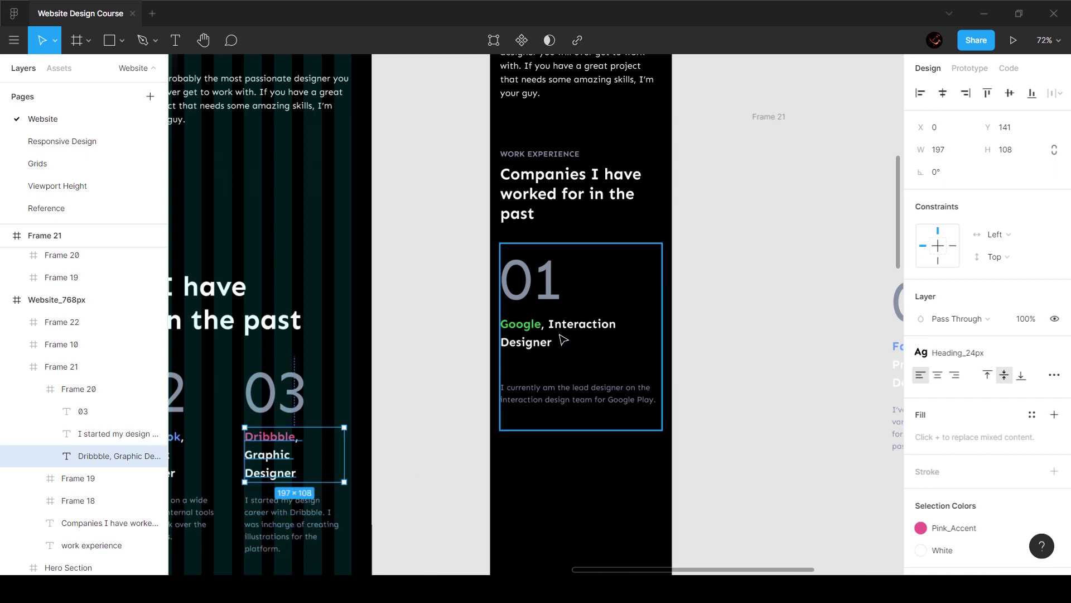
{"action": "left_click", "coordinate": [530, 346]}
{"action": "left_click", "coordinate": [530, 343]}
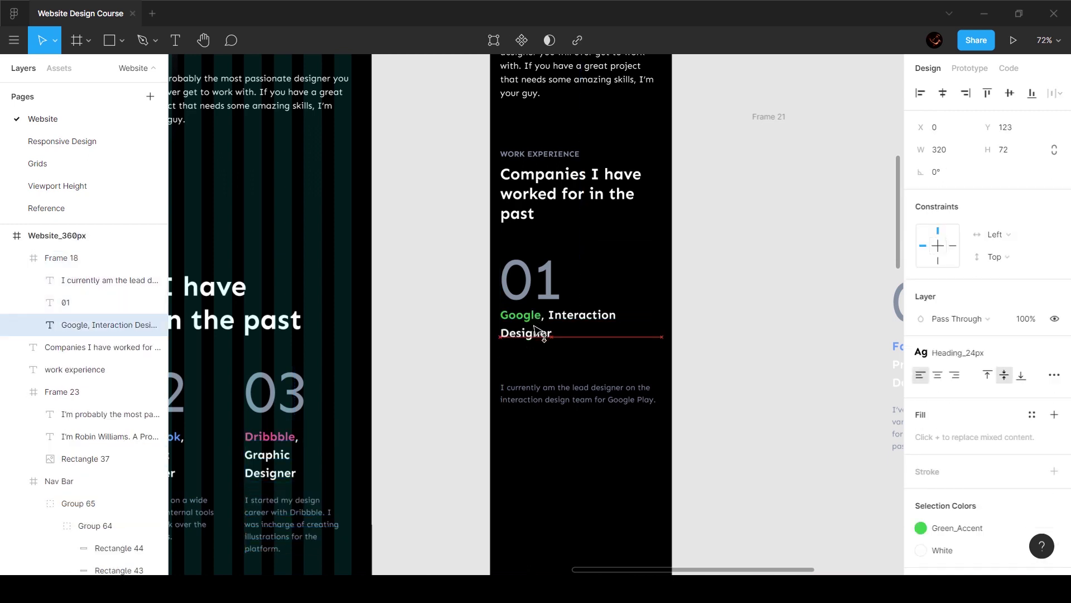
{"action": "left_click", "coordinate": [578, 393], "text": "shift"}
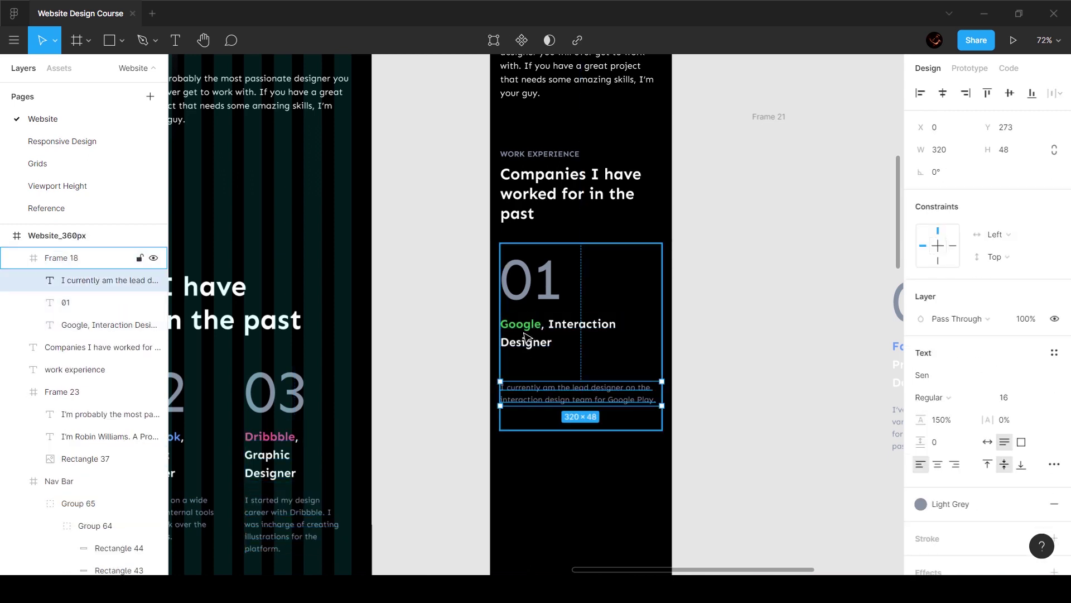
{"action": "key", "text": "Return"}
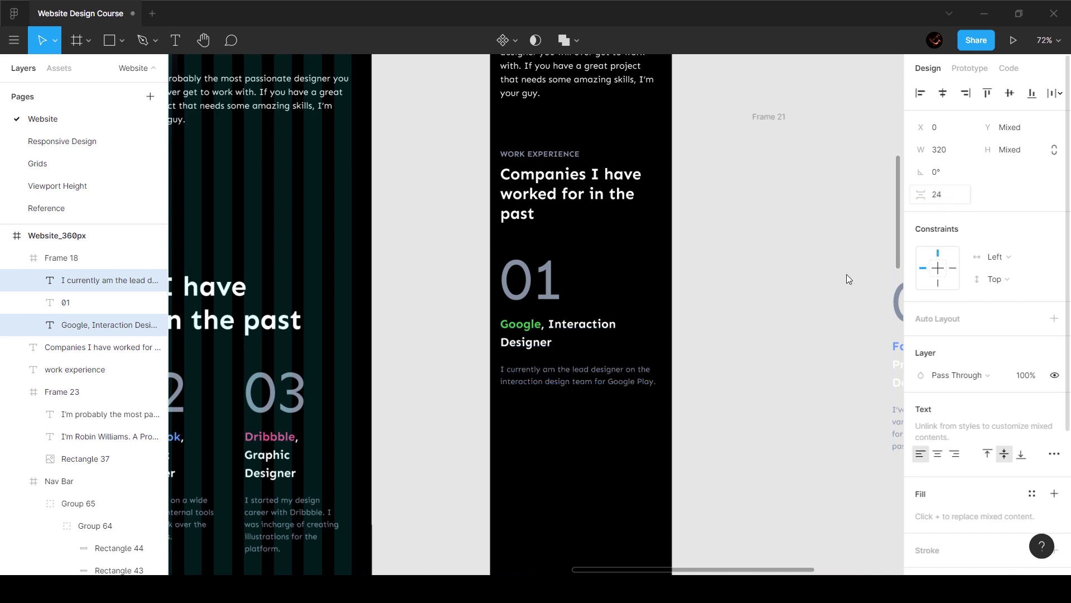
{"action": "key", "text": "Escape"}
- Shorten the 01 Google card to fit its content, about 320×292
{"action": "left_click", "coordinate": [552, 295]}
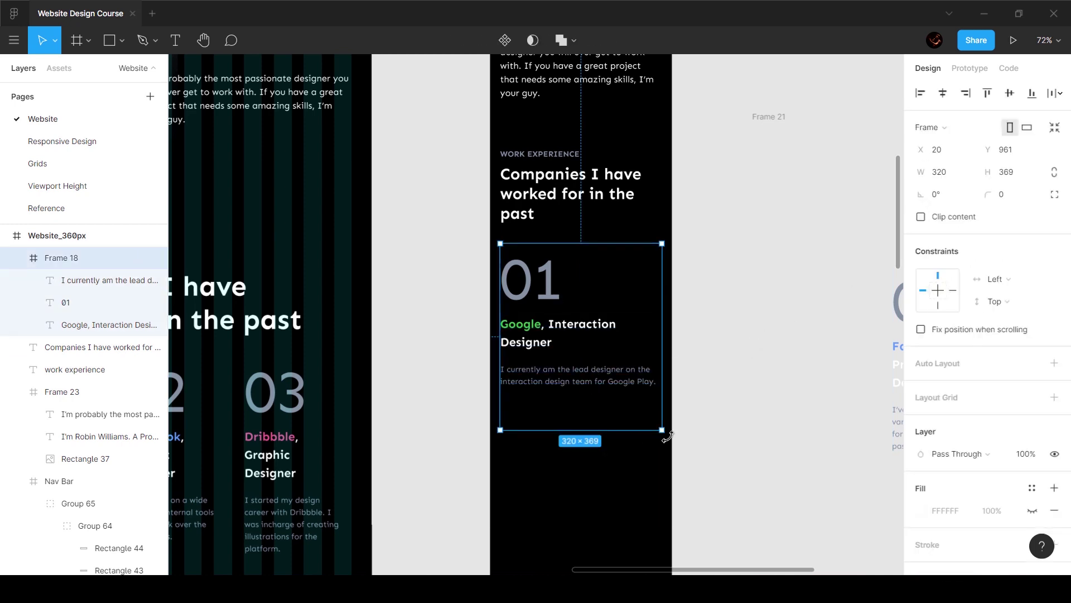
{"action": "left_click_drag", "start_coordinate": [646, 419], "coordinate": [646, 387]}
{"action": "left_click", "coordinate": [724, 359]}
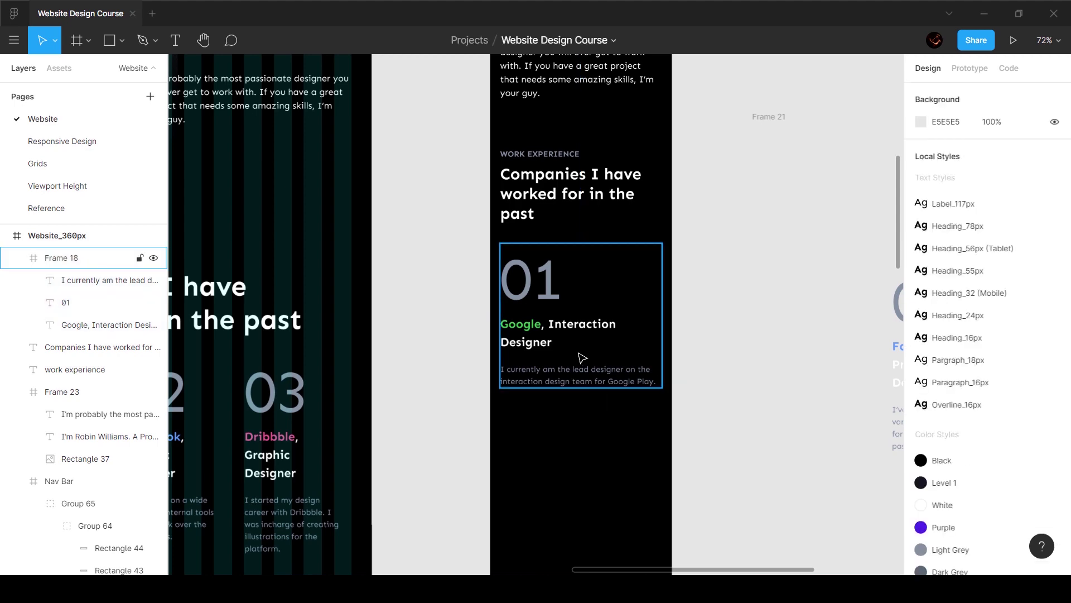
{"action": "left_click", "coordinate": [562, 320]}
- Place the 02 Facebook card below the 01 card and make it 320 wide
{"action": "scroll", "coordinate": [644, 313], "scroll_direction": "down", "scroll_amount": 3, "text": "ctrl"}
{"action": "left_click", "coordinate": [822, 375]}
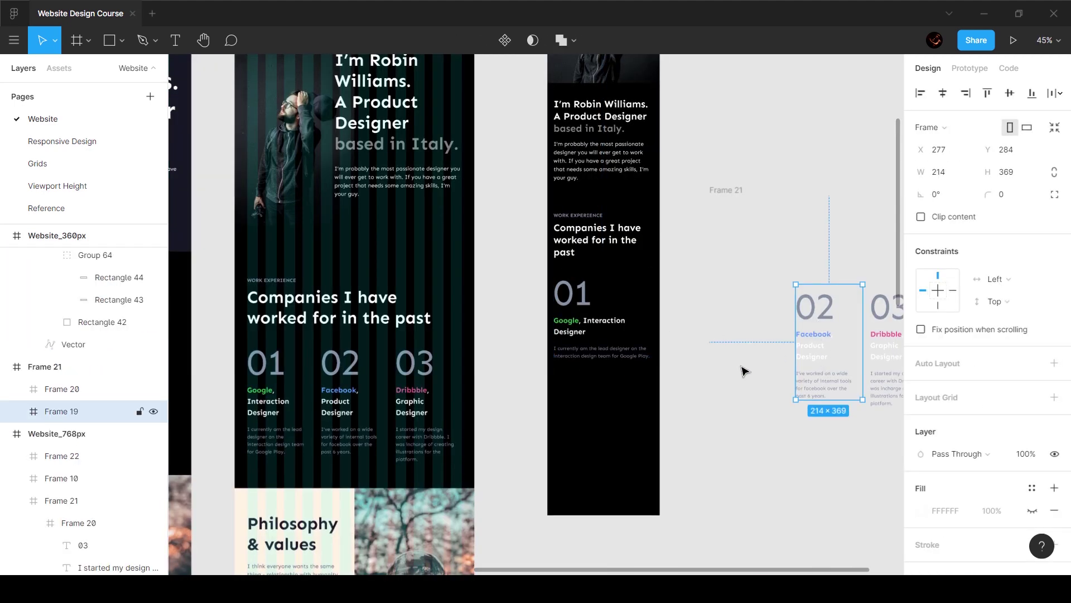
{"action": "left_click_drag", "start_coordinate": [578, 420], "coordinate": [650, 430]}
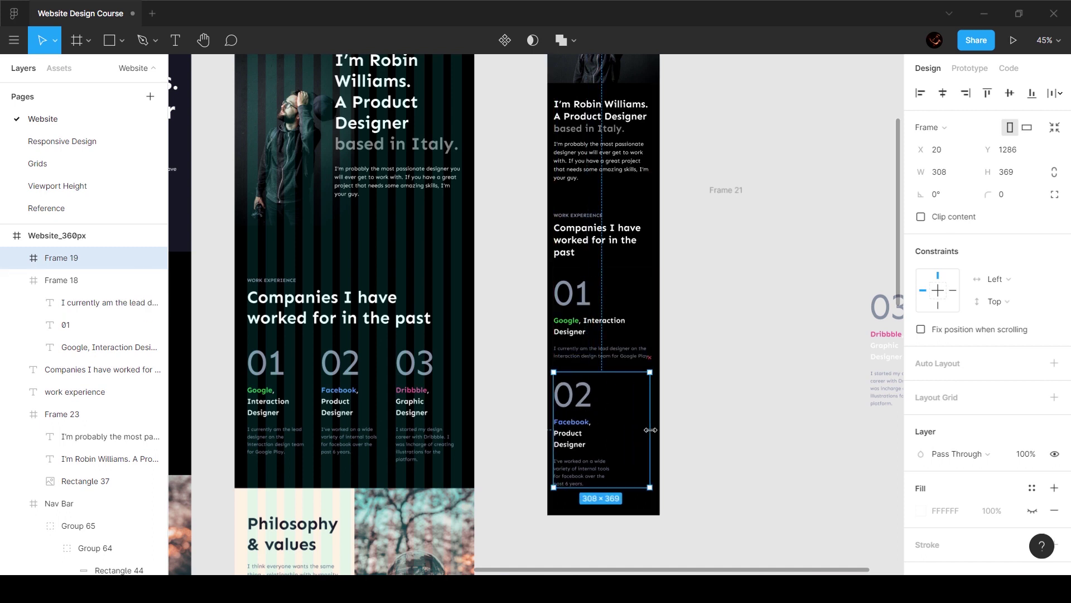
{"action": "key", "text": "Return"}
- Widen the Facebook heading and description to 320 and space them 24 apart
{"action": "scroll", "coordinate": [560, 444], "scroll_direction": "up", "scroll_amount": 5}
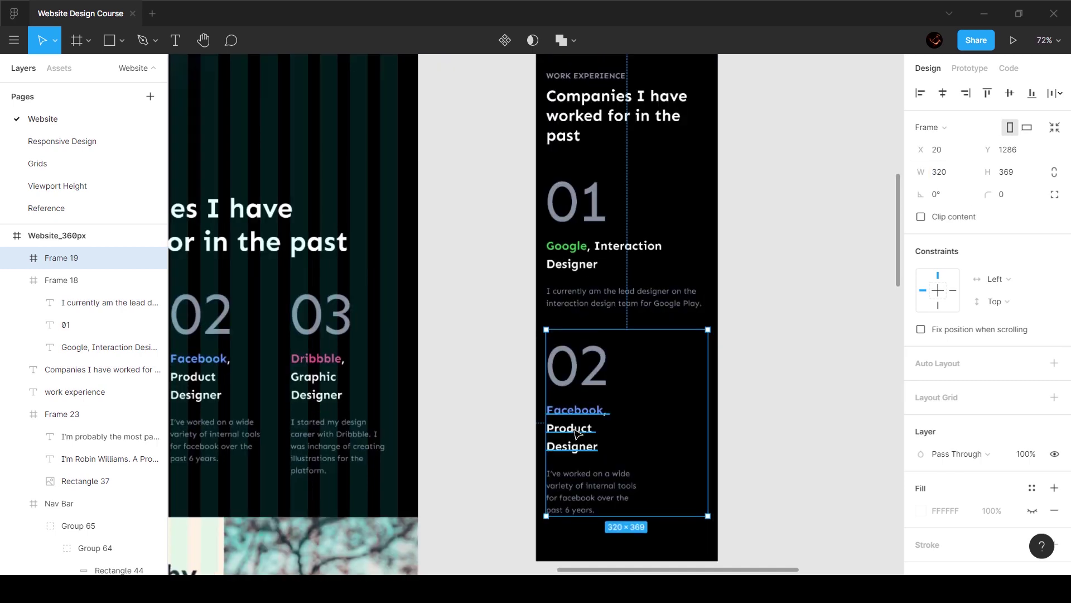
{"action": "left_click", "coordinate": [570, 422], "text": "ctrl"}
{"action": "left_click", "coordinate": [579, 470], "text": "shift"}
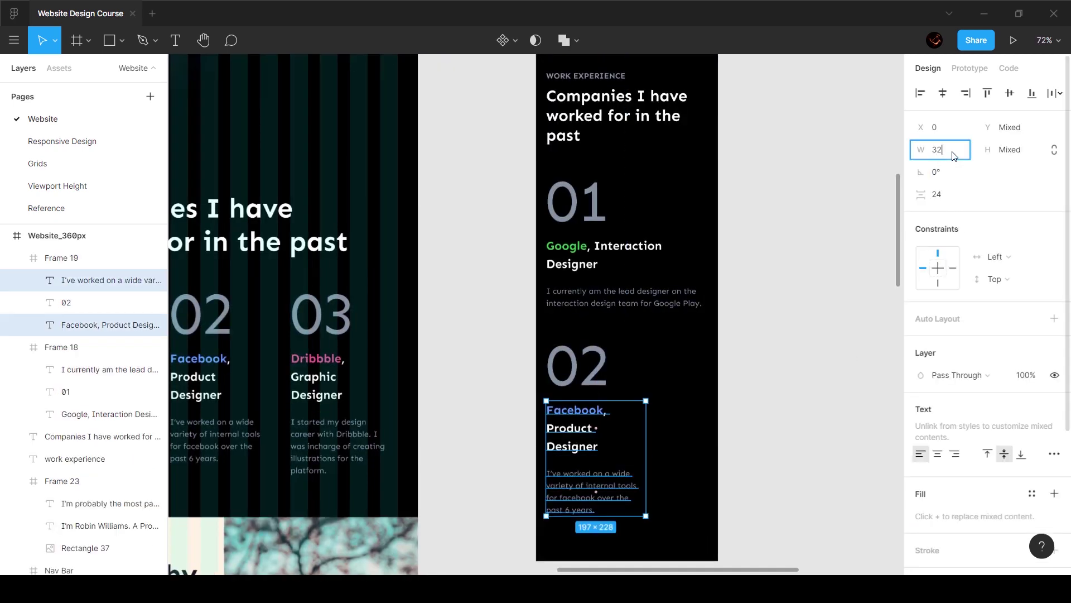
{"action": "key", "text": "Return"}
{"action": "left_click", "coordinate": [777, 394]}
{"action": "left_click", "coordinate": [615, 410], "text": "ctrl"}
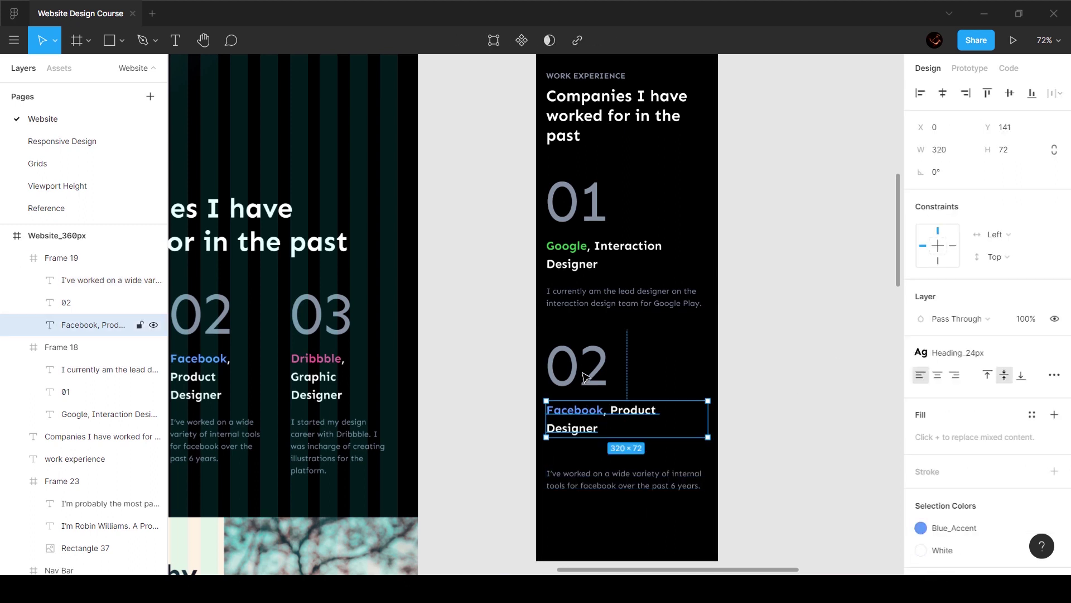
{"action": "left_click", "coordinate": [598, 473], "text": "shift"}
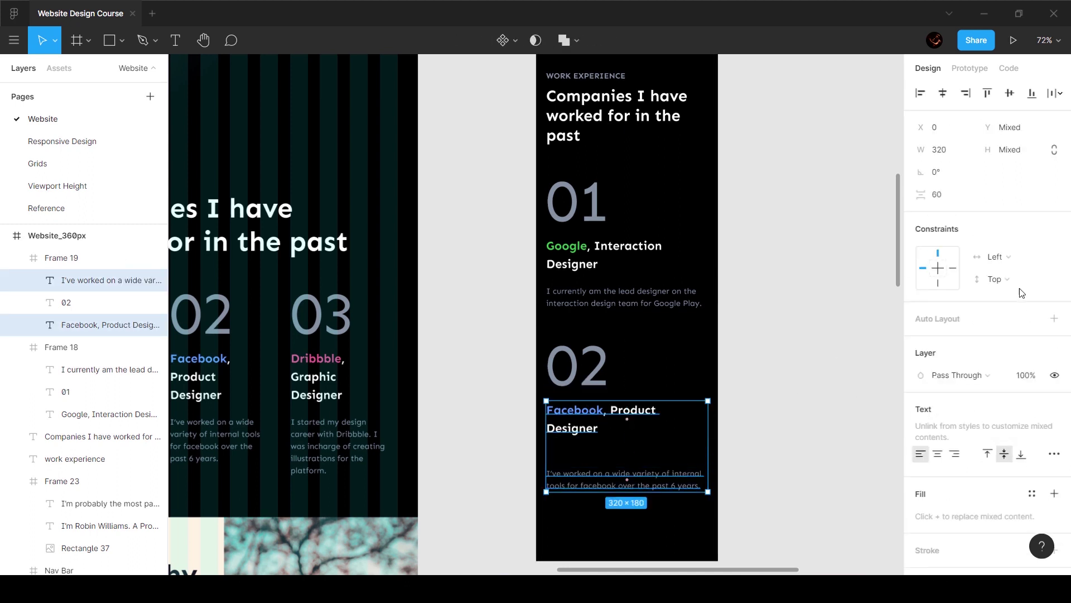
{"action": "type", "text": "24"}
{"action": "key", "text": "Return"}
- Nudge the Google and Facebook descriptions slightly up under their titles
{"action": "left_click", "coordinate": [624, 291], "text": "ctrl"}
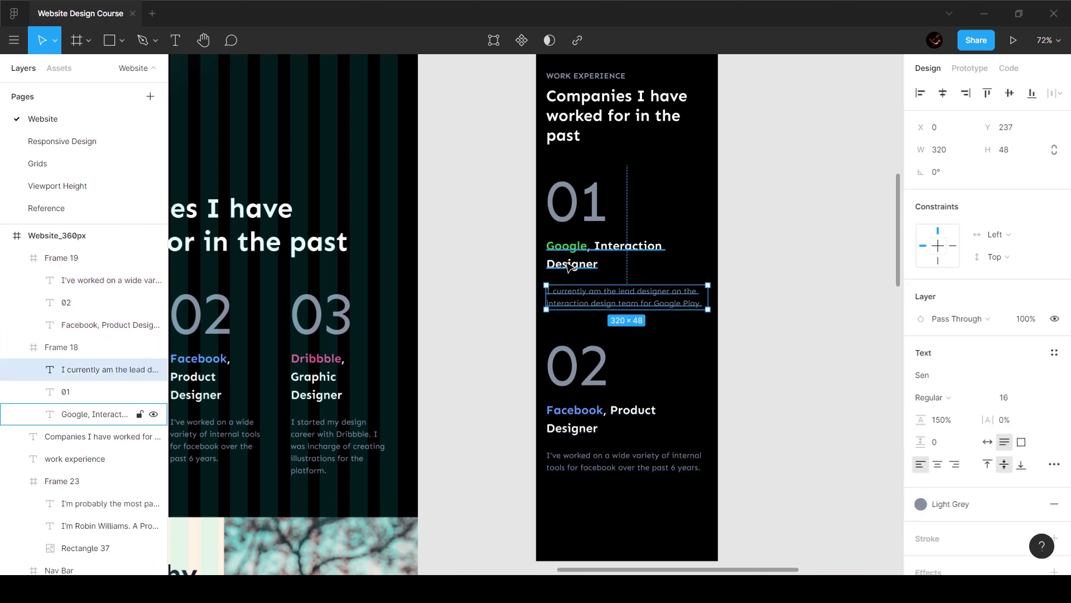
{"action": "key", "text": "Up"}
{"action": "key", "text": "Up"}
{"action": "key", "text": "Up"}
{"action": "key", "text": "Up"}
{"action": "key", "text": "Up"}
{"action": "key", "text": "Up"}
{"action": "key", "text": "Up"}
{"action": "key", "text": "Up"}
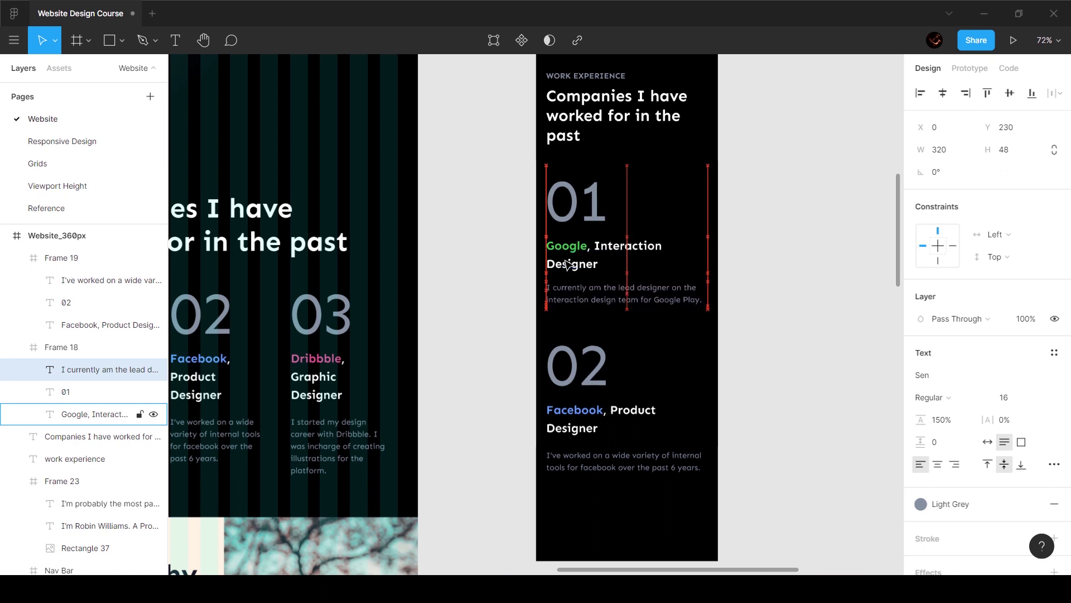
{"action": "left_click", "coordinate": [576, 463]}
{"action": "key", "text": "Up"}
{"action": "key", "text": "Up"}
{"action": "key", "text": "Up"}
{"action": "key", "text": "Up"}
{"action": "key", "text": "Up"}
{"action": "key", "text": "Up"}
{"action": "key", "text": "Up"}
{"action": "key", "text": "Up"}
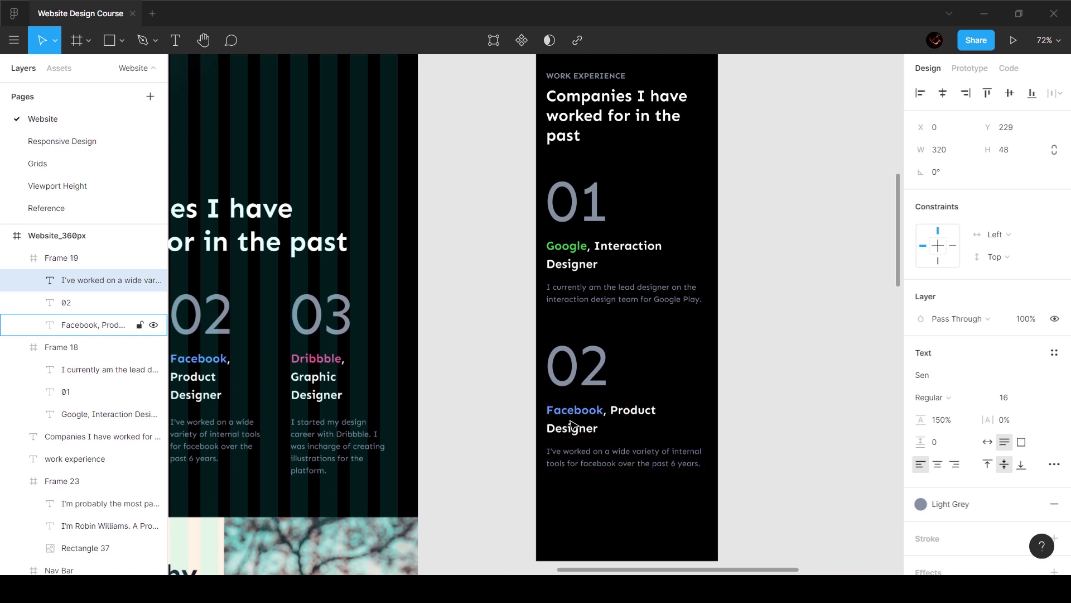
{"action": "key", "text": "Escape"}
- Shorten the 02 Facebook card to 320×277 to fit its content
{"action": "left_click", "coordinate": [652, 457]}
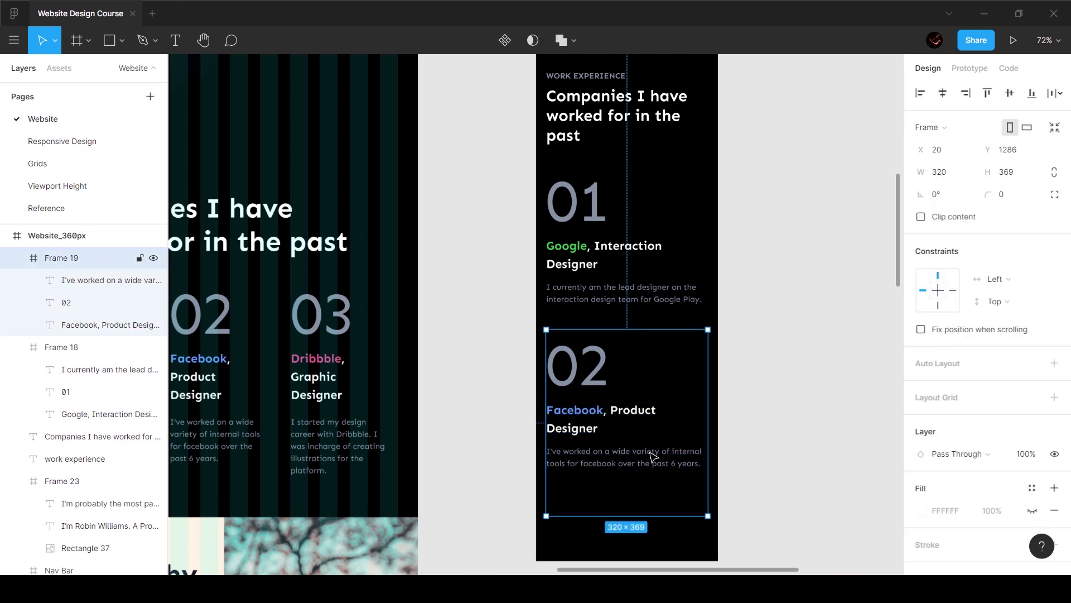
{"action": "left_click_drag", "start_coordinate": [657, 509], "coordinate": [657, 471]}
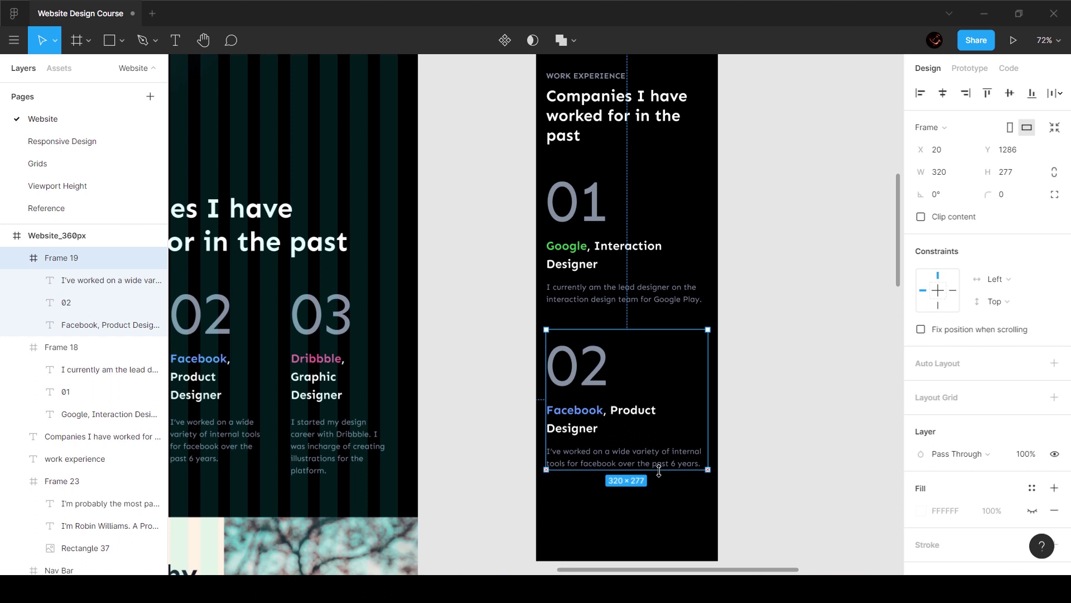
{"action": "left_click", "coordinate": [617, 304]}
{"action": "left_click", "coordinate": [619, 362], "text": "shift"}
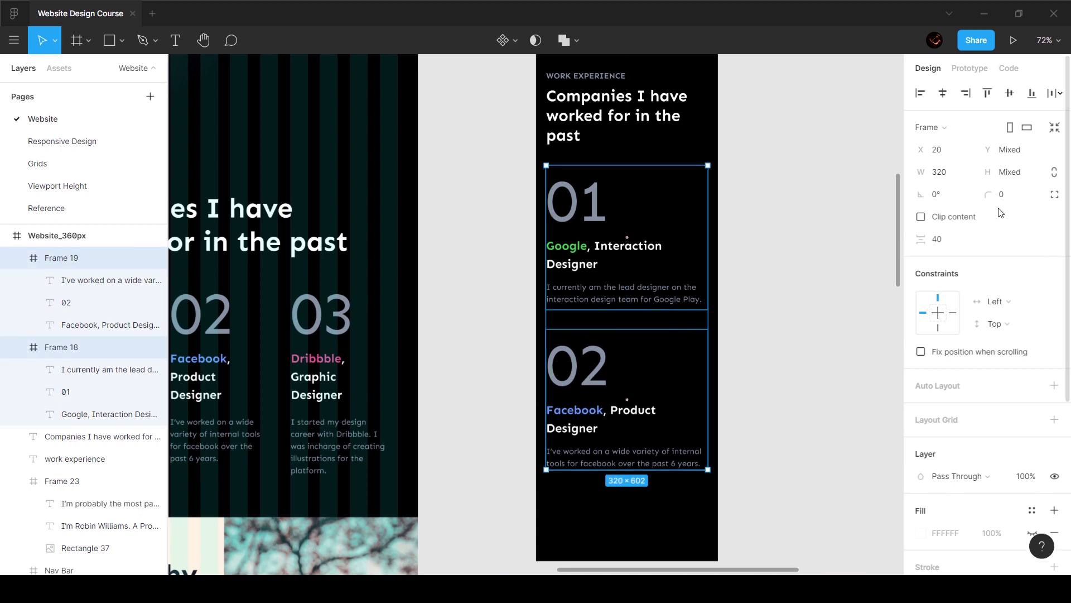
{"action": "left_click", "coordinate": [772, 267]}
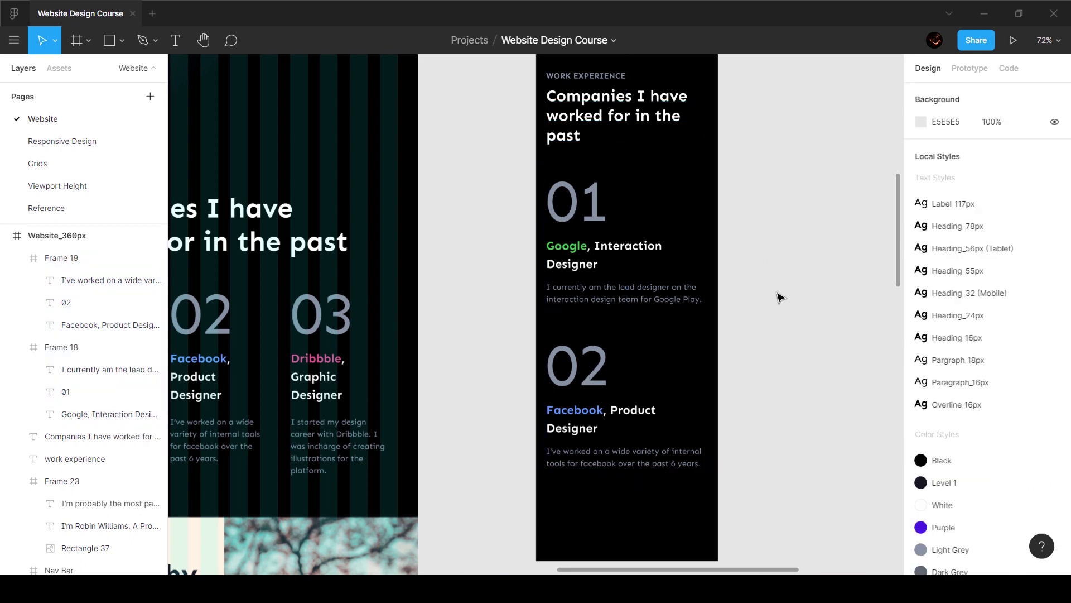
- Stretch the 360px mobile page to 3116 tall
{"action": "scroll", "coordinate": [776, 317], "scroll_direction": "down", "scroll_amount": 5, "text": "ctrl"}
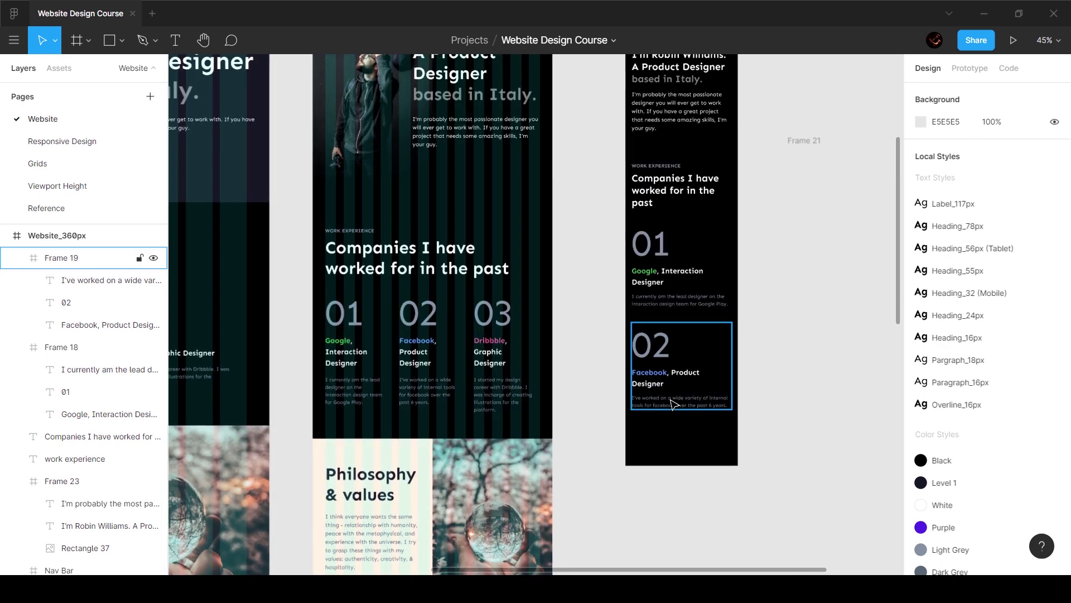
{"action": "scroll", "coordinate": [672, 383], "scroll_direction": "up", "scroll_amount": 3}
{"action": "left_click", "coordinate": [668, 173]}
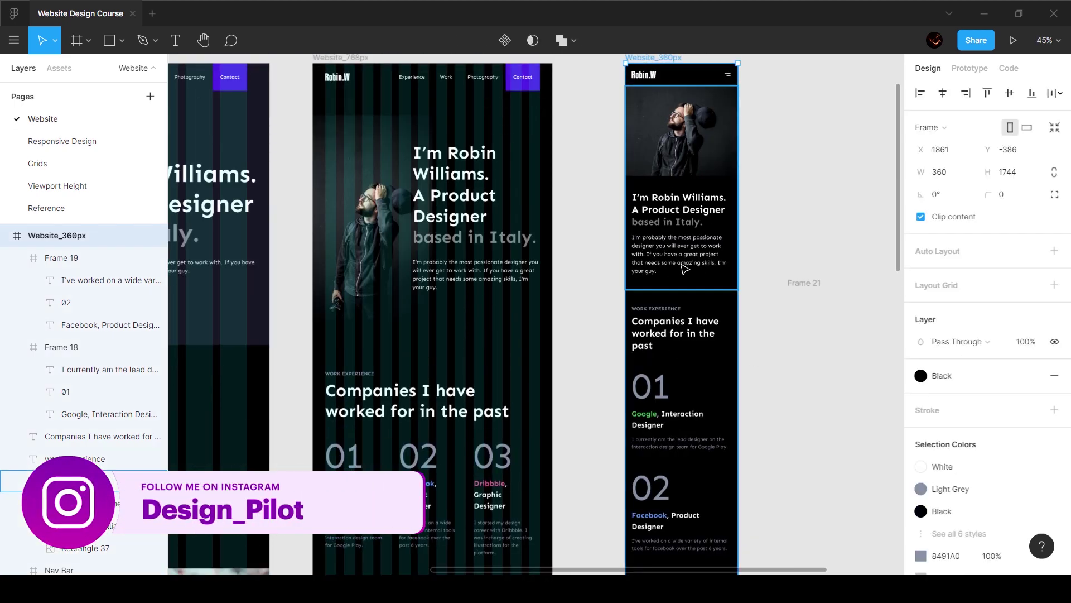
{"action": "scroll", "coordinate": [683, 274], "scroll_direction": "down", "scroll_amount": 6}
{"action": "left_click_drag", "start_coordinate": [683, 569], "coordinate": [686, 509]}
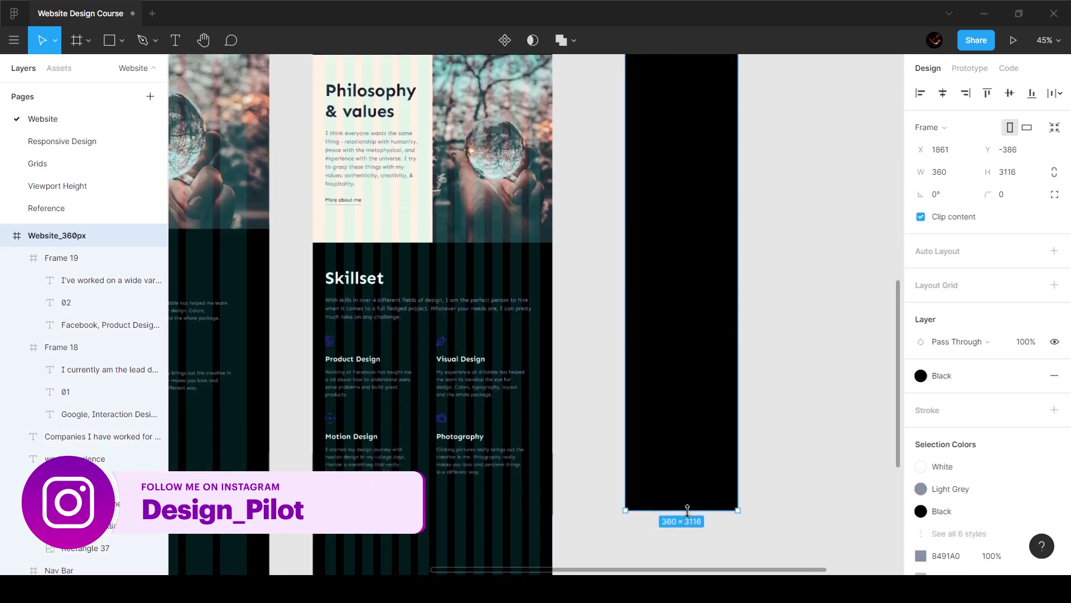
{"action": "scroll", "coordinate": [701, 375], "scroll_direction": "up", "scroll_amount": 5}
- Paste the 03 Dribbble card below the 02 card, 320 wide and centred on the page
{"action": "scroll", "coordinate": [812, 286], "scroll_direction": "right", "scroll_amount": 4}
{"action": "key", "text": "ctrl+v"}
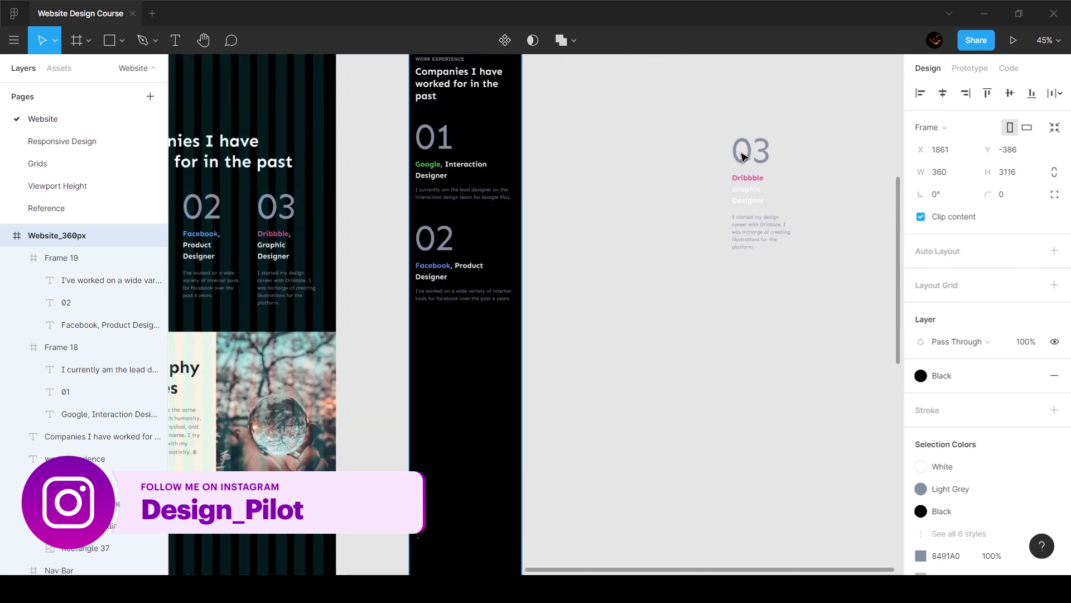
{"action": "left_click_drag", "start_coordinate": [743, 182], "coordinate": [454, 370]}
{"action": "scroll", "coordinate": [421, 371], "scroll_direction": "up", "scroll_amount": 5}
{"action": "left_click_drag", "start_coordinate": [519, 385], "coordinate": [461, 383]}
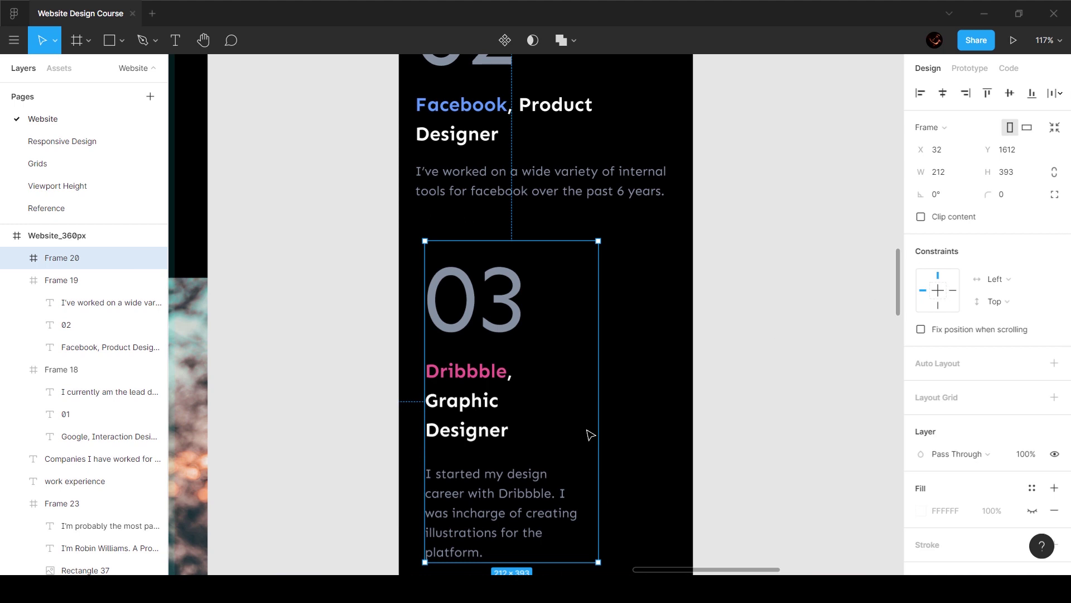
{"action": "key", "text": "Return"}
{"action": "left_click", "coordinate": [943, 92]}
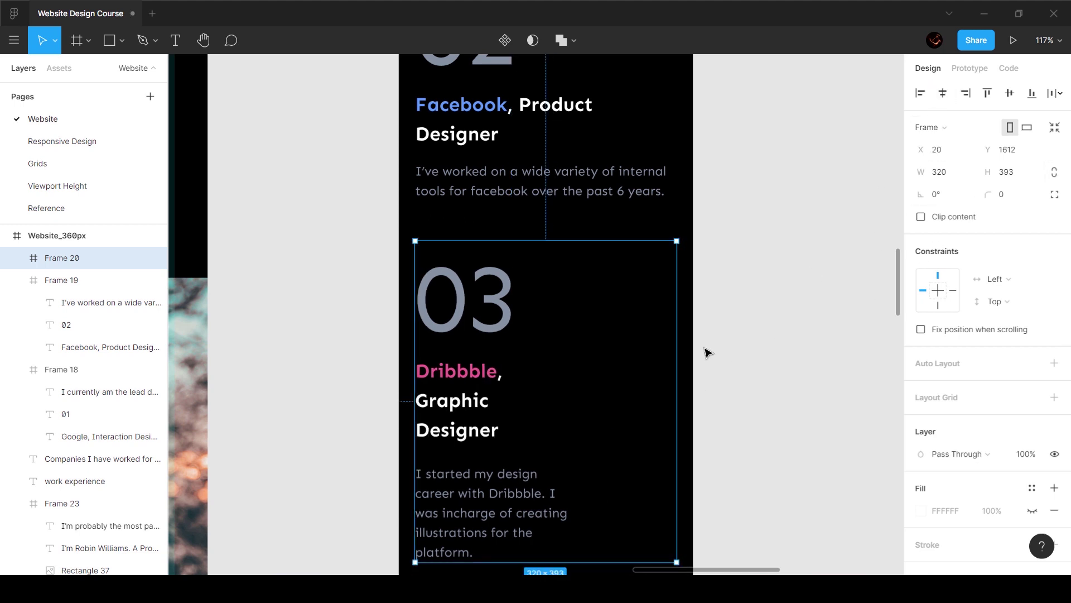
- Widen the Dribbble heading and description to 320
{"action": "double_click", "coordinate": [483, 403]}
{"action": "left_click", "coordinate": [491, 513], "text": "shift"}
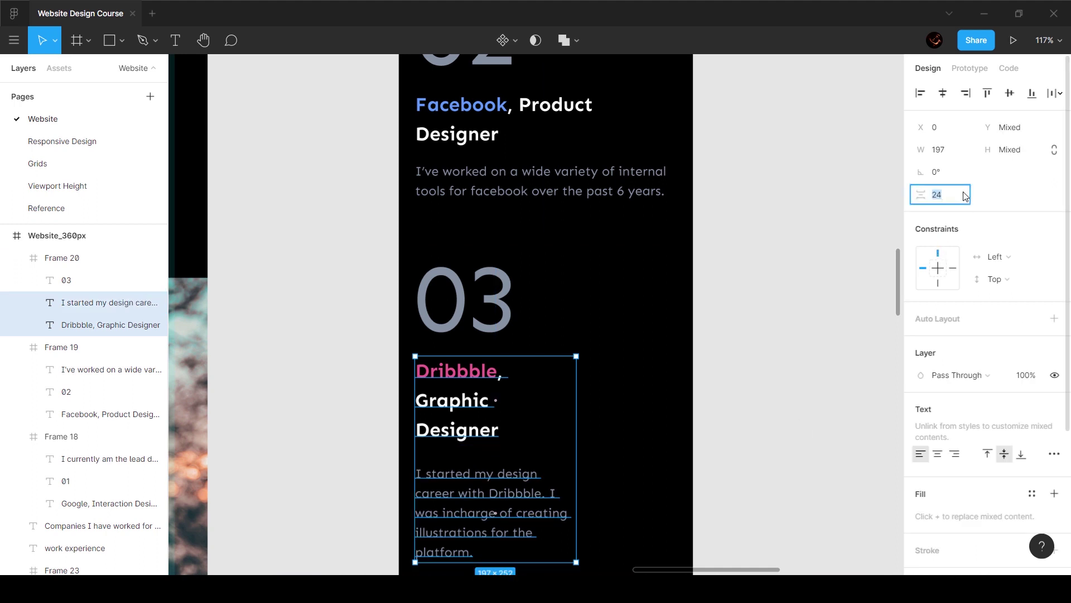
{"action": "left_click", "coordinate": [958, 155]}
{"action": "type", "text": "320"}
{"action": "key", "text": "Return"}
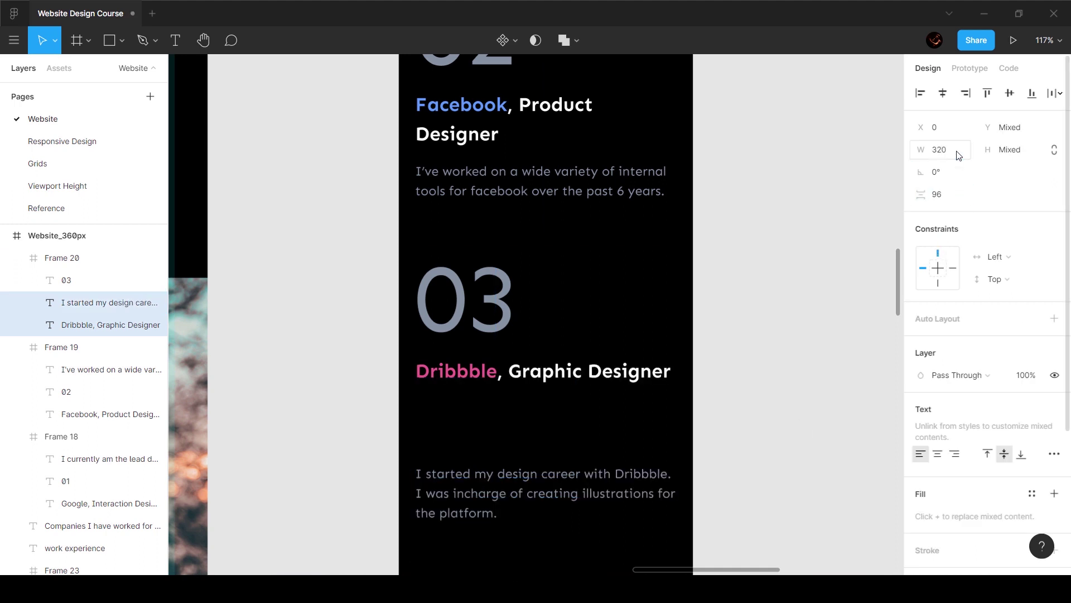
{"action": "left_click", "coordinate": [733, 339]}
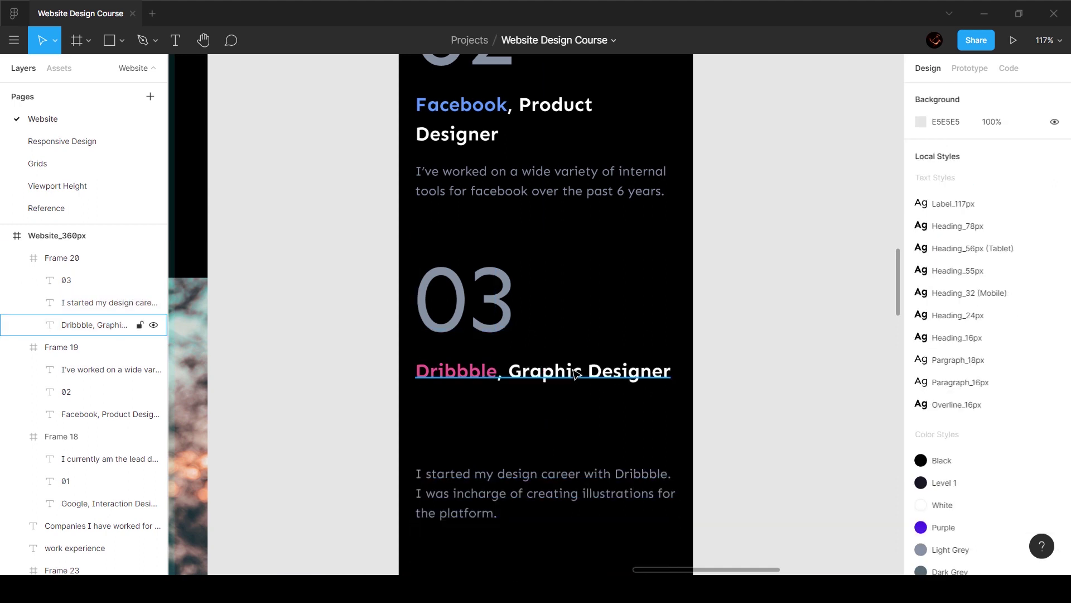
- Change the Dribbble title-to-description spacing from 96 to 16
{"action": "left_click", "coordinate": [576, 373]}
{"action": "left_click", "coordinate": [523, 481]}
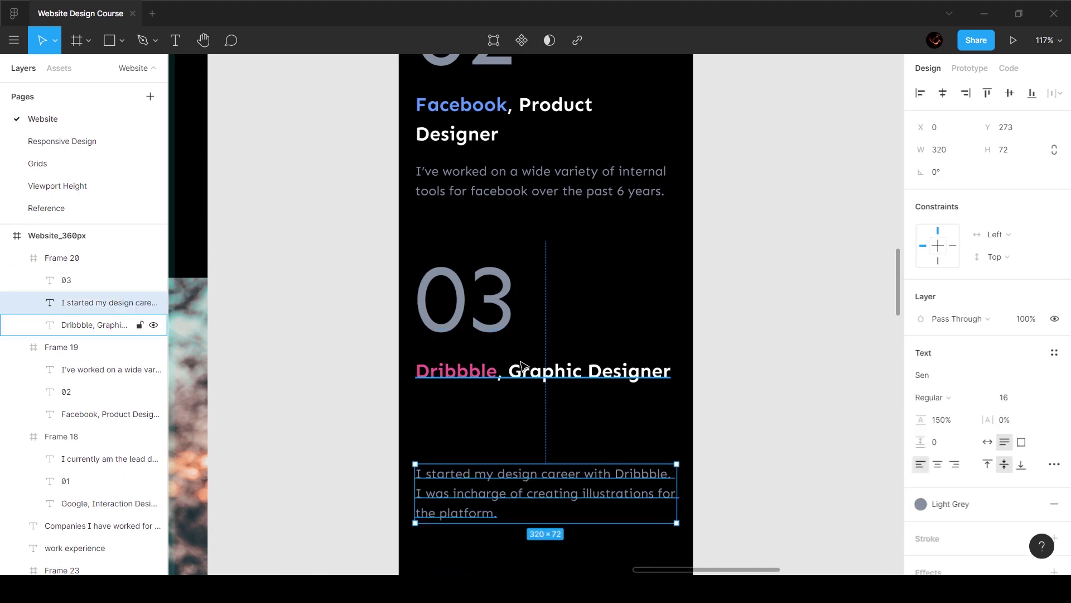
{"action": "left_click", "coordinate": [541, 371], "text": "shift"}
{"action": "left_click", "coordinate": [950, 194]}
{"action": "key", "text": "Return"}
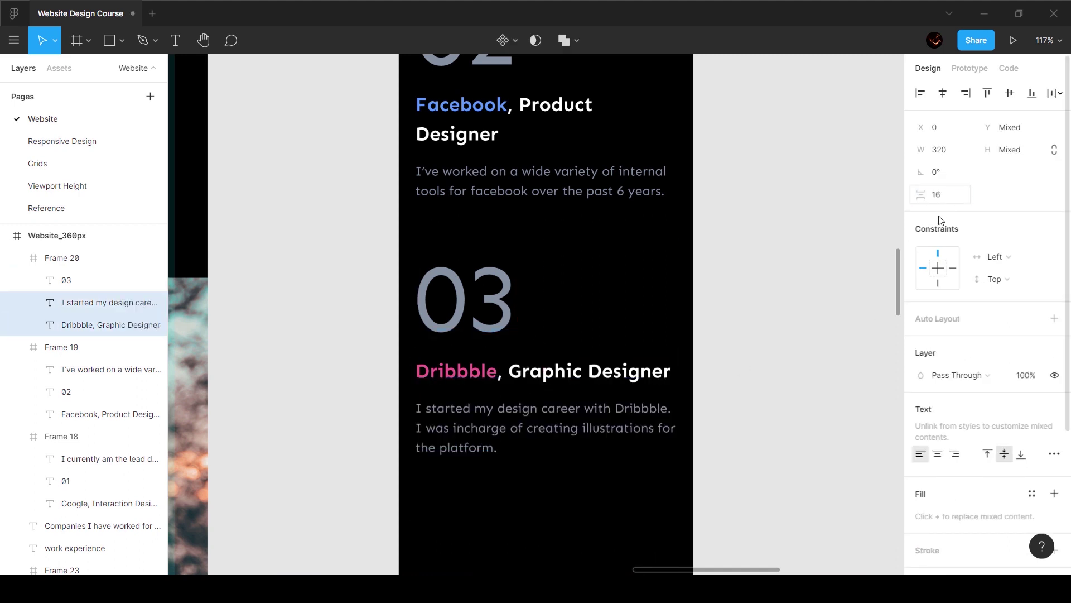
- Trim the Dribbble card to 320×265 to fit its text
{"action": "left_click", "coordinate": [586, 357]}
{"action": "left_click_drag", "start_coordinate": [582, 534], "coordinate": [586, 458]}
{"action": "left_click", "coordinate": [724, 399]}
- Space the Facebook and Dribbble cards 40 apart
{"action": "left_click", "coordinate": [505, 398]}
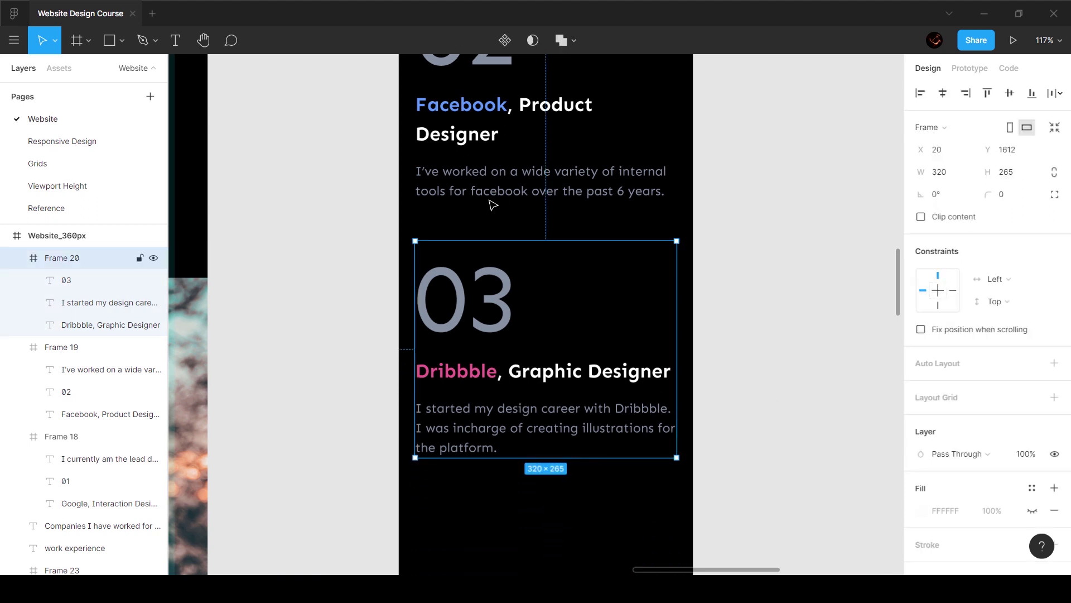
{"action": "left_click", "coordinate": [495, 190], "text": "shift"}
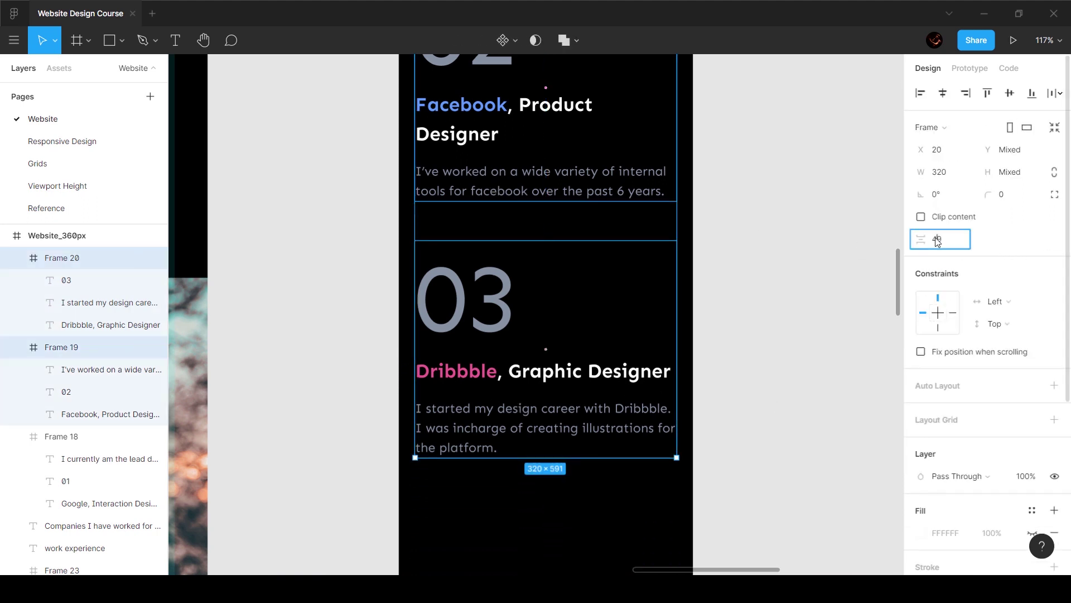
{"action": "type", "text": "40"}
{"action": "key", "text": "Return"}
- Wrap the three experience cards, Companies heading and work experience label in a new frame
{"action": "scroll", "coordinate": [590, 294], "scroll_direction": "down", "scroll_amount": 10, "text": "ctrl"}
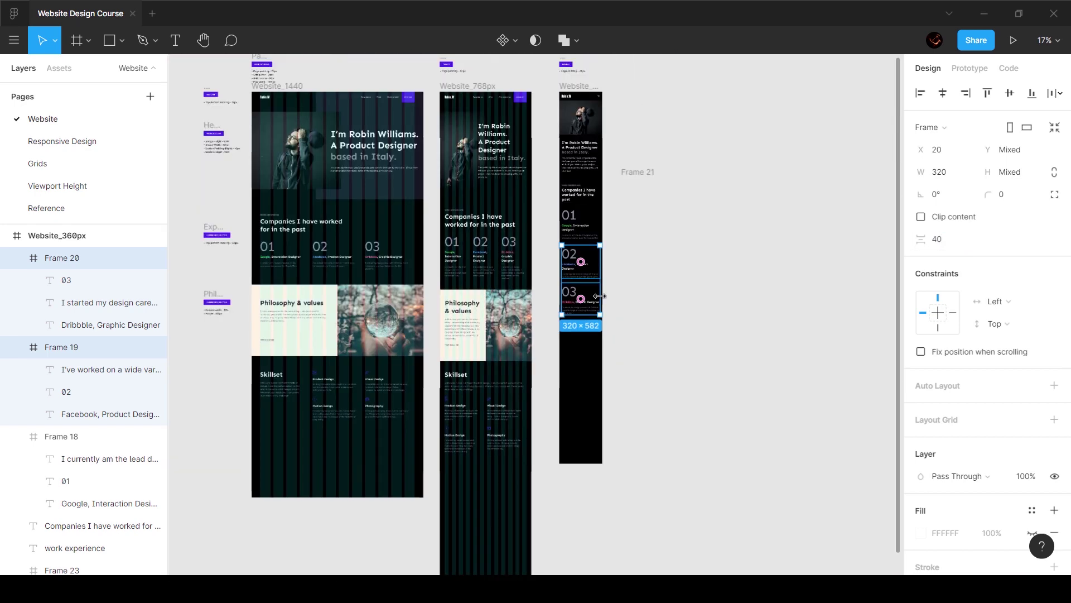
{"action": "scroll", "coordinate": [558, 290], "scroll_direction": "up", "scroll_amount": 5, "text": "ctrl"}
{"action": "left_click", "coordinate": [101, 436], "text": "shift"}
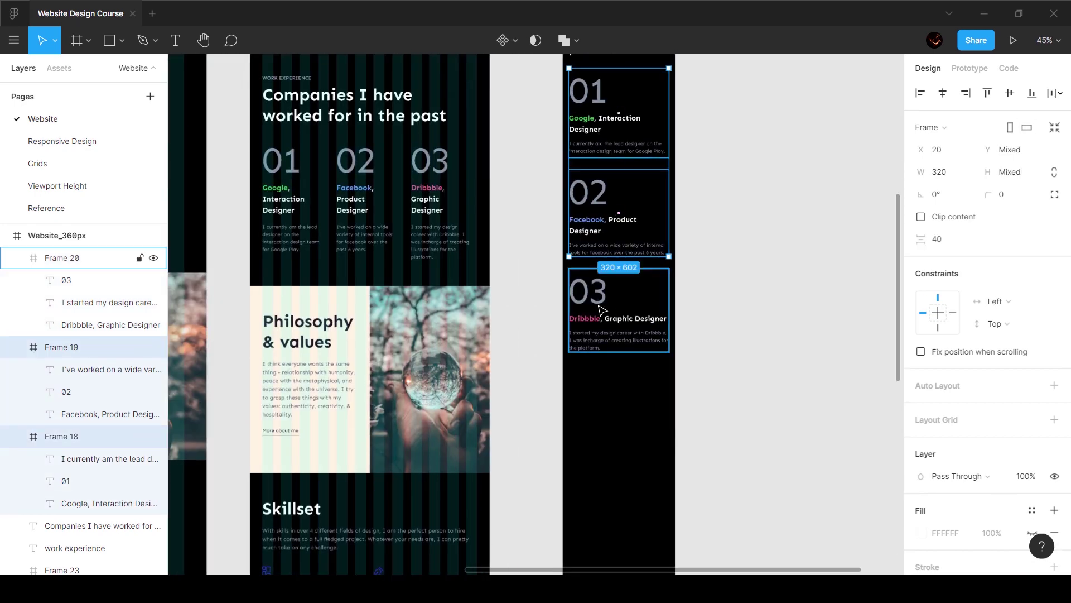
{"action": "scroll", "coordinate": [720, 308], "scroll_direction": "up", "scroll_amount": 3}
{"action": "left_click", "coordinate": [601, 178], "text": "shift"}
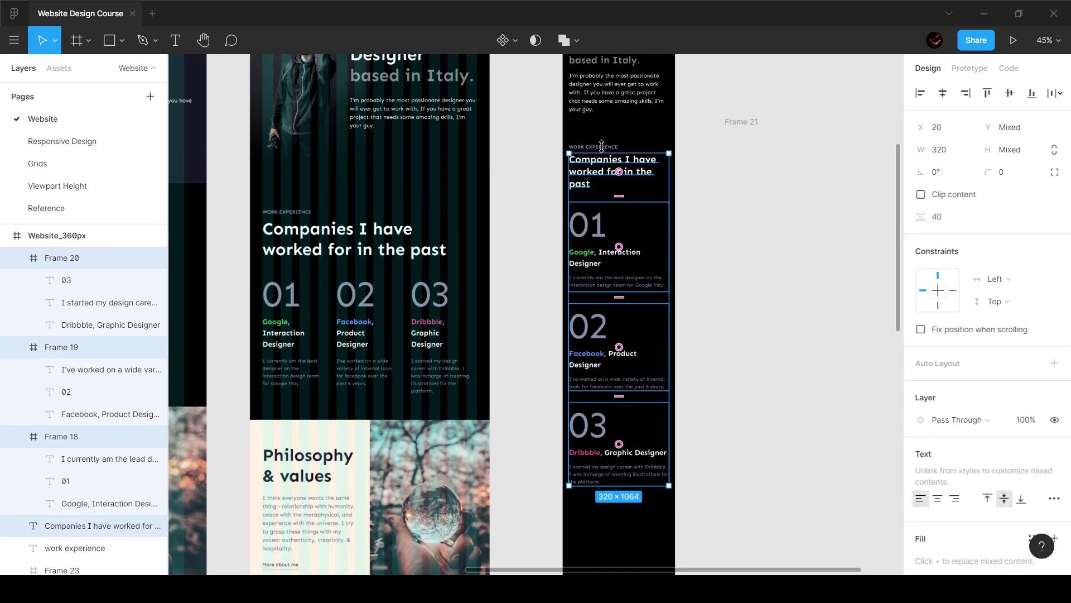
{"action": "left_click", "coordinate": [593, 147], "text": "shift"}
{"action": "right_click", "coordinate": [601, 257]}
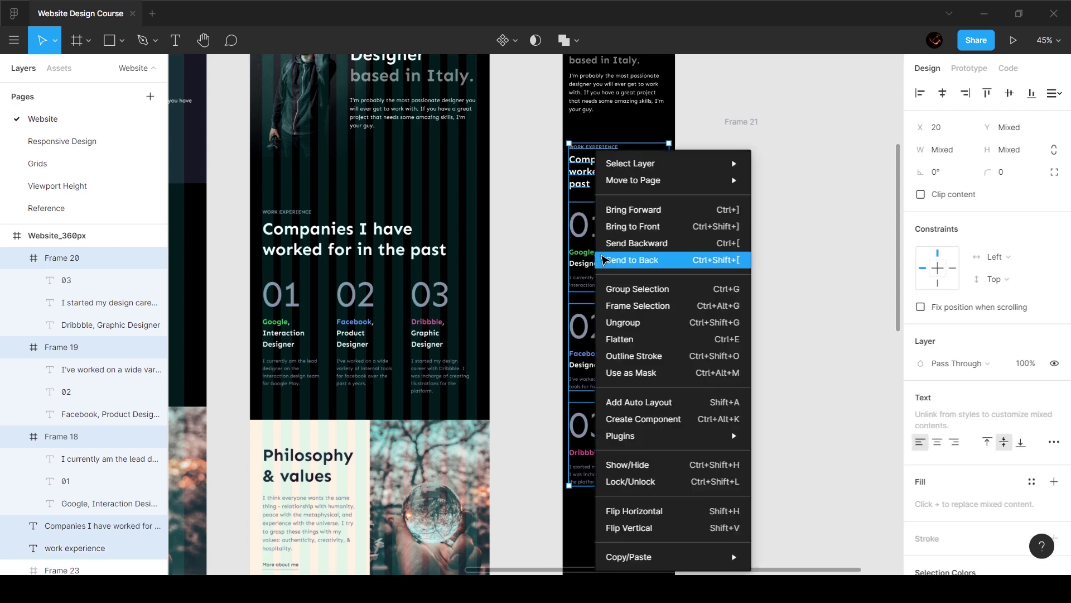
{"action": "left_click", "coordinate": [641, 305]}
- Resize the new frame to 360×1192 and delete the leftover Frame 21
{"action": "key", "text": "alt"}
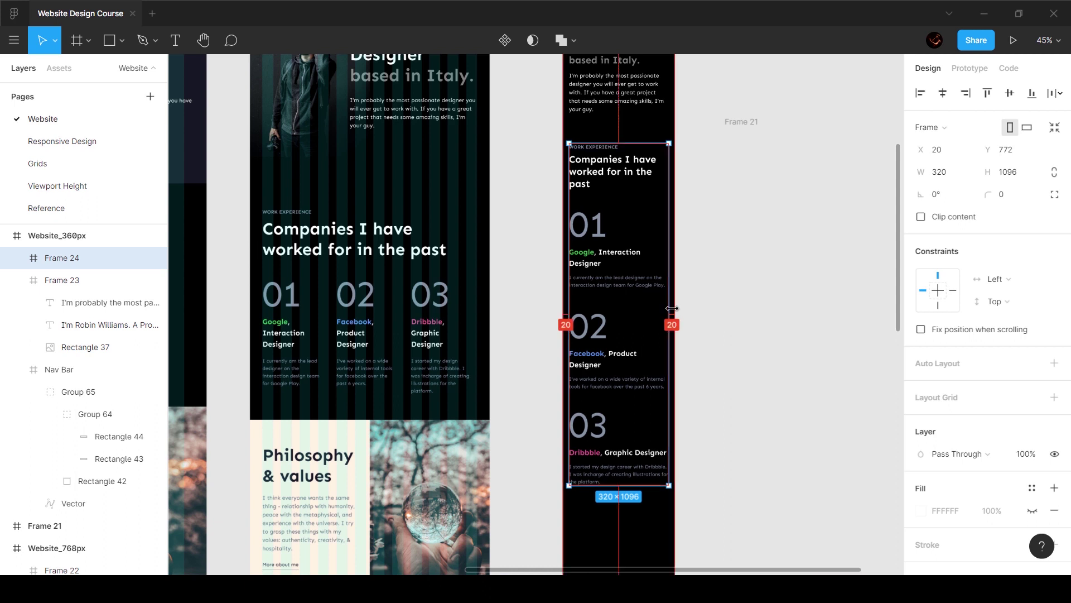
{"action": "left_click_drag", "start_coordinate": [673, 308], "coordinate": [678, 307]}
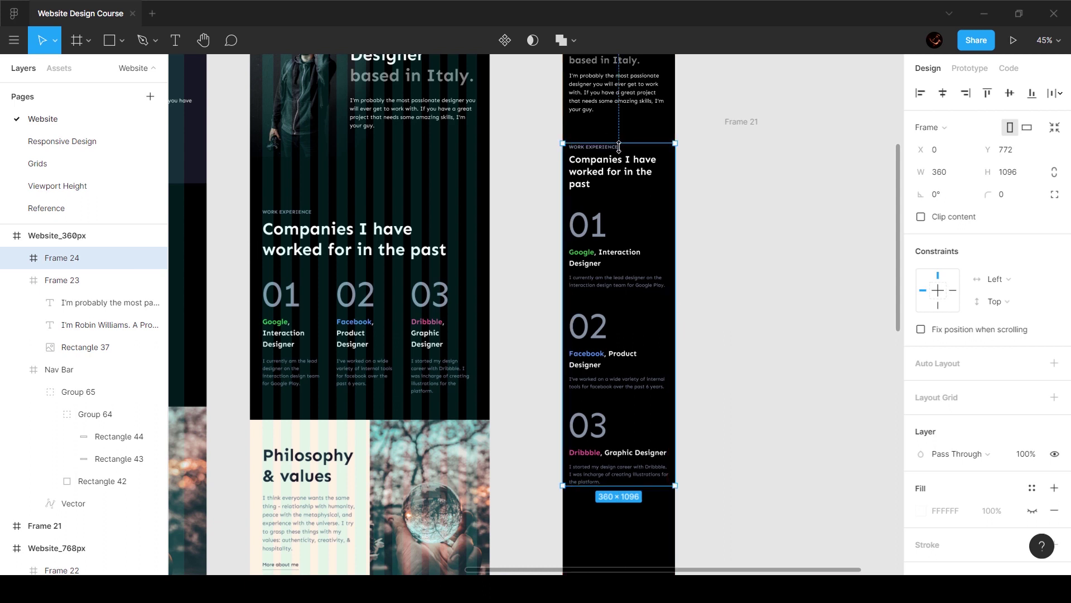
{"action": "key", "text": "alt"}
{"action": "left_click_drag", "start_coordinate": [621, 144], "coordinate": [620, 128]}
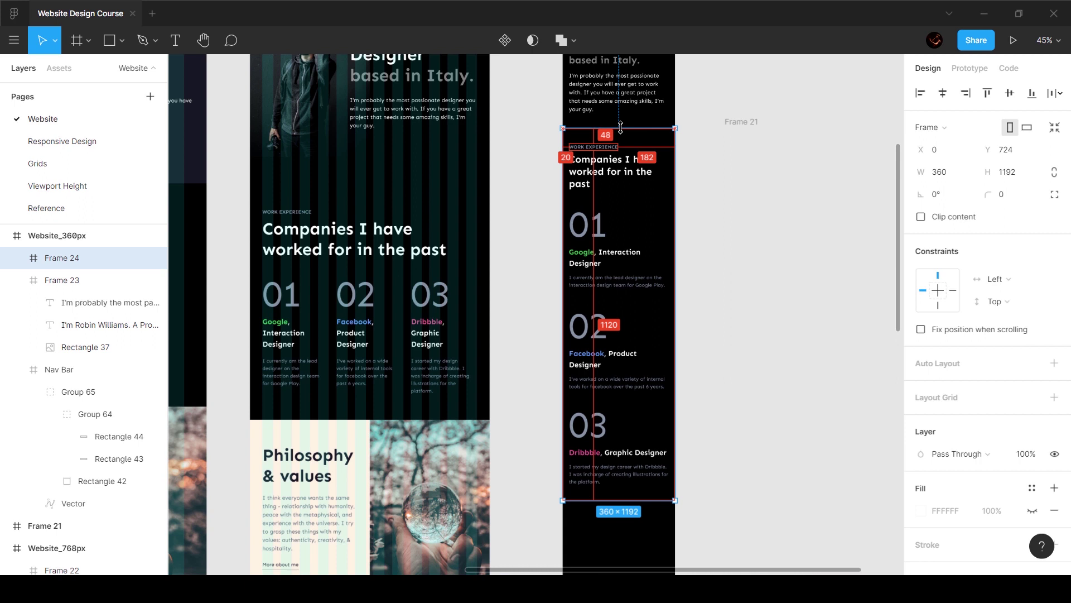
{"action": "left_click", "coordinate": [742, 127]}
{"action": "key", "text": "Delete"}
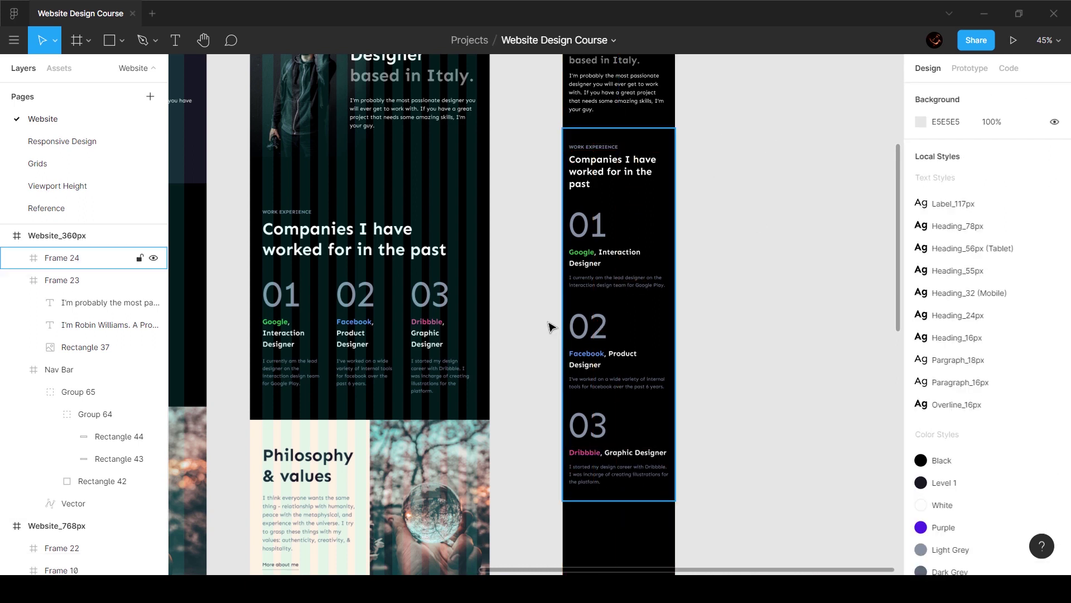
- Duplicate the Philosophy & values section onto empty canvas beside the mobile page
{"action": "left_click", "coordinate": [630, 302]}
{"action": "scroll", "coordinate": [628, 290], "scroll_direction": "up", "scroll_amount": 3}
{"action": "left_click", "coordinate": [624, 279]}
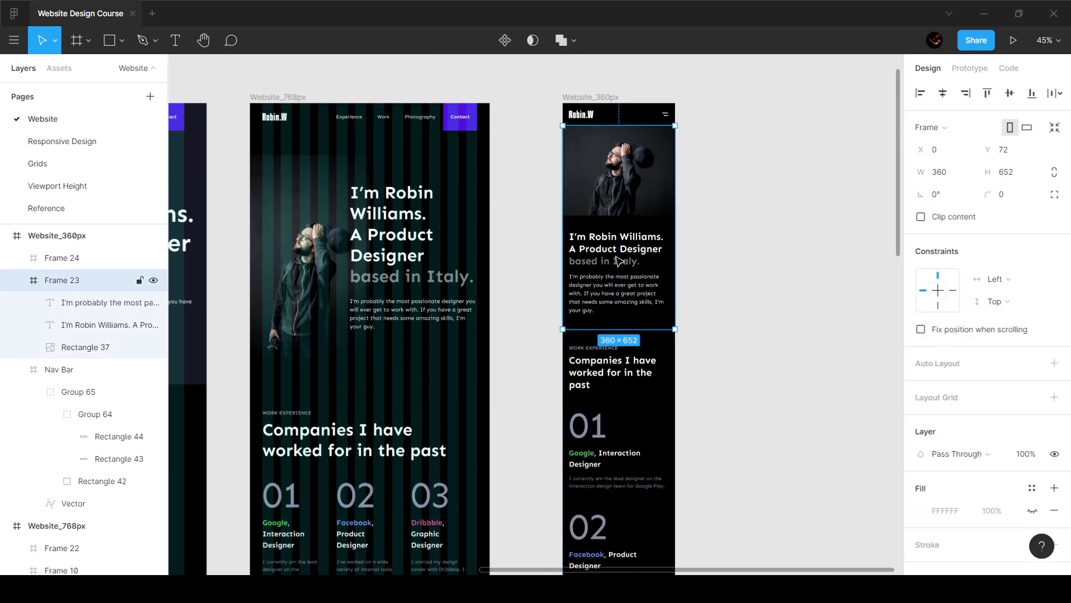
{"action": "scroll", "coordinate": [619, 268], "scroll_direction": "down", "scroll_amount": 6}
{"action": "scroll", "coordinate": [619, 260], "scroll_direction": "down", "scroll_amount": 2}
{"action": "left_click", "coordinate": [366, 329]}
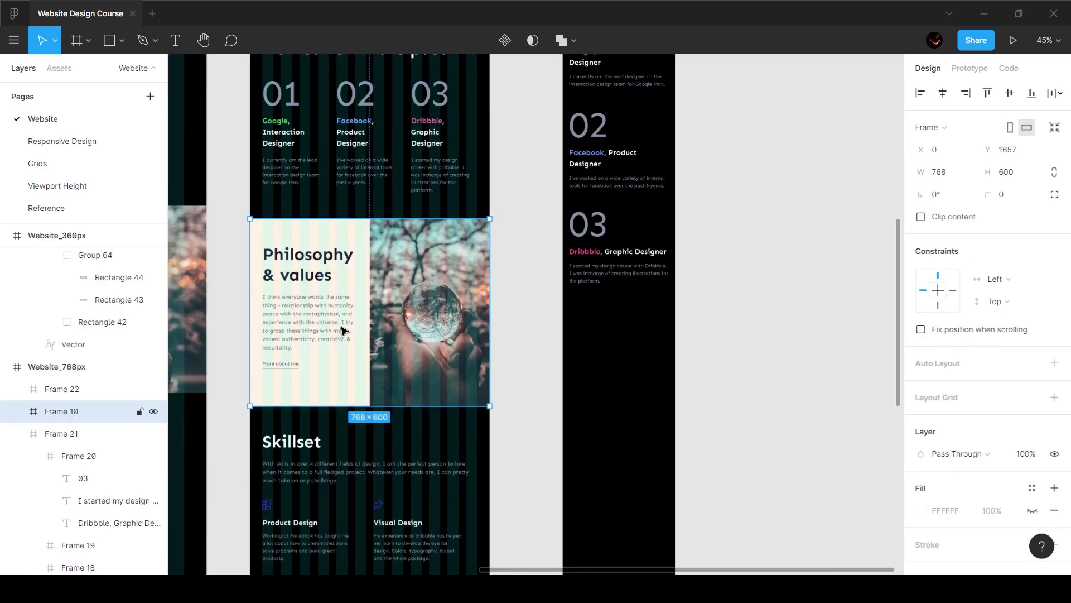
{"action": "left_click_drag", "start_coordinate": [368, 324], "coordinate": [813, 408]}
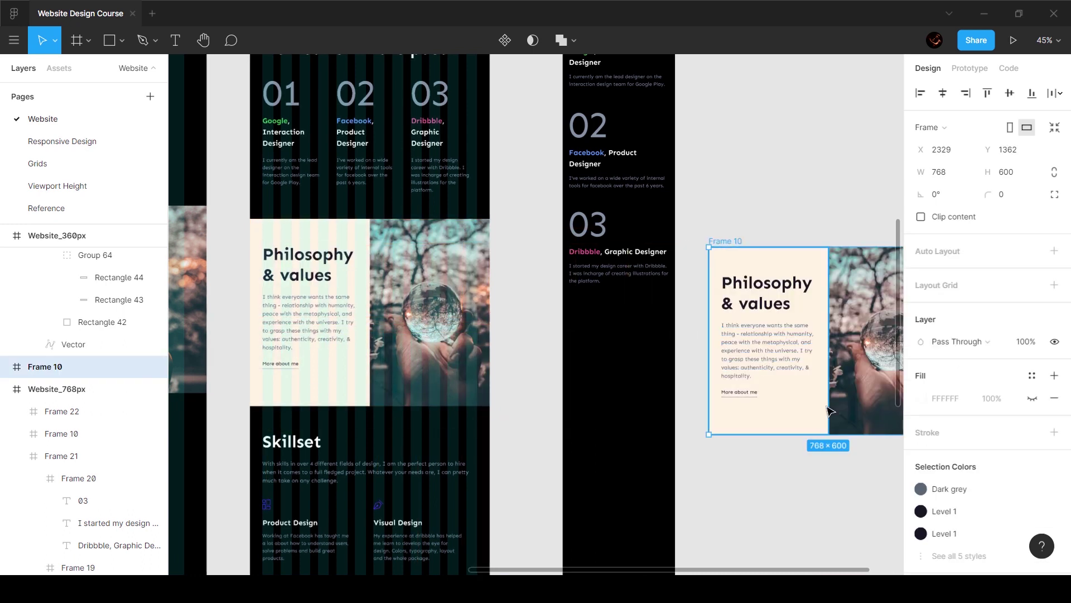
- Group the copied section's text card layers, leaving the photo out
{"action": "scroll", "coordinate": [798, 177], "scroll_direction": "right", "scroll_amount": 3}
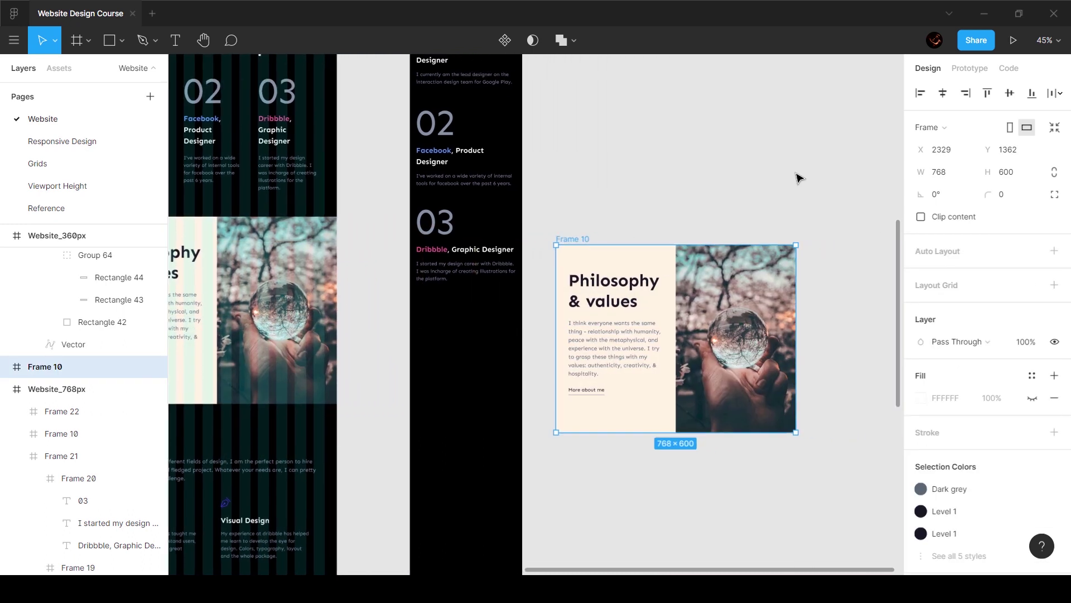
{"action": "key", "text": "Return"}
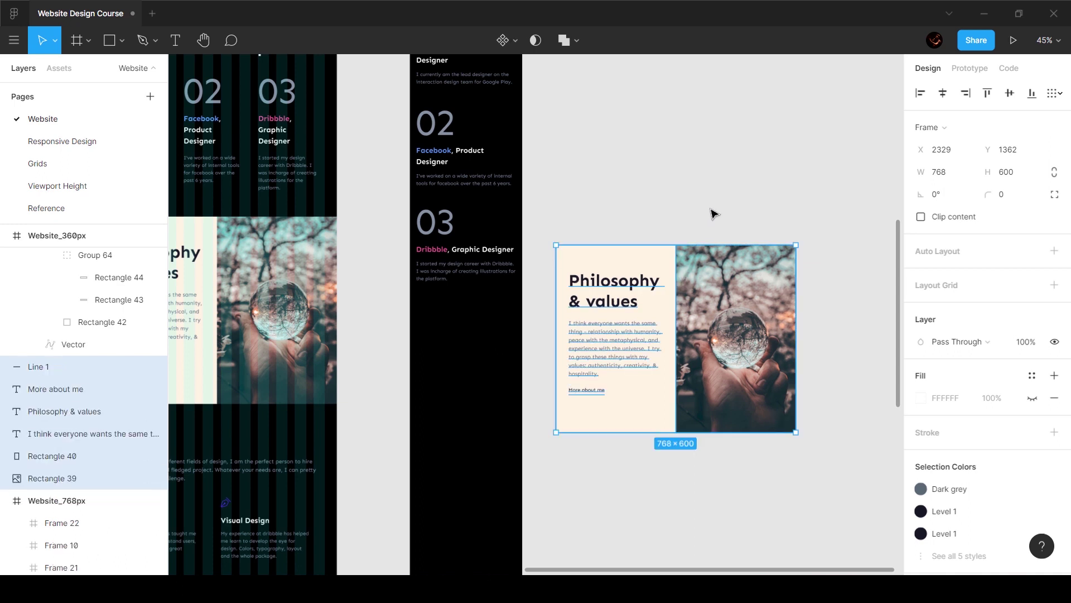
{"action": "left_click", "coordinate": [546, 209]}
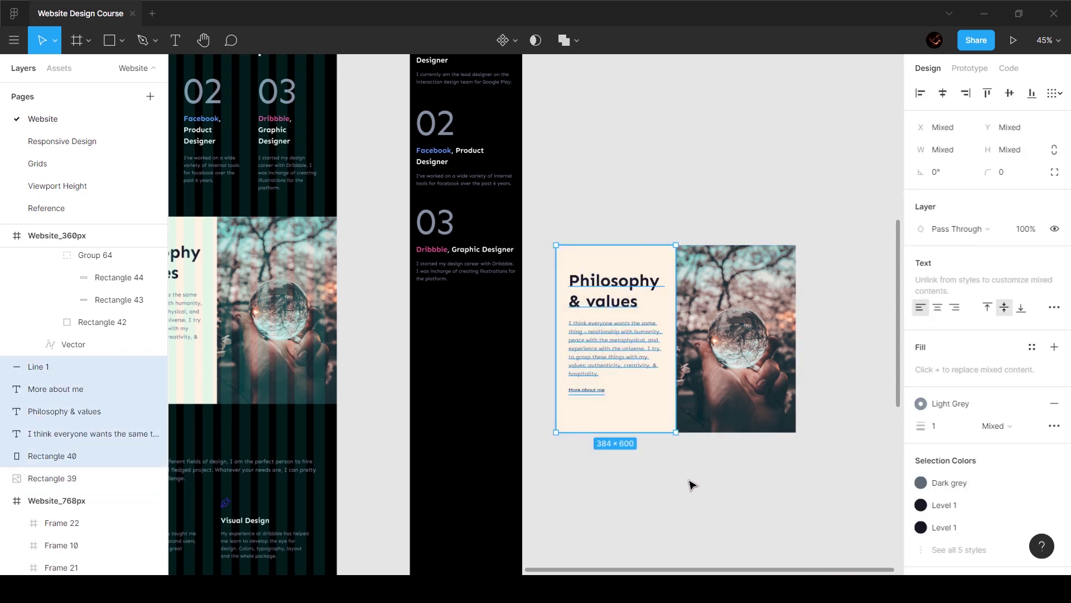
{"action": "key", "text": "ctrl+g"}
- Put the text card group and photo into a horizontal auto-layout frame
{"action": "left_click_drag", "start_coordinate": [732, 349], "coordinate": [760, 340]}
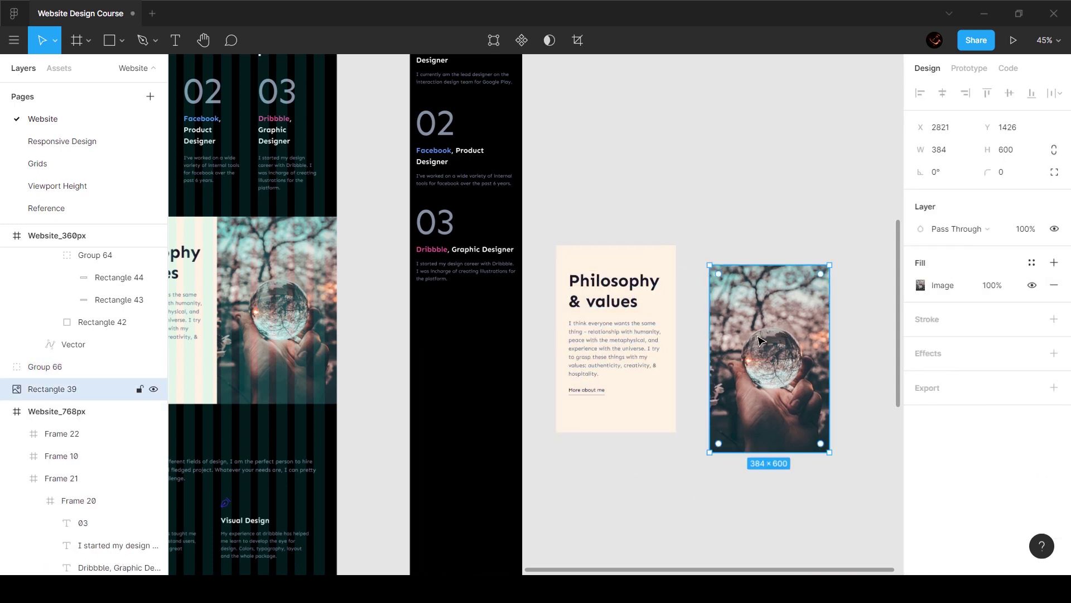
{"action": "key", "text": "ctrl+z"}
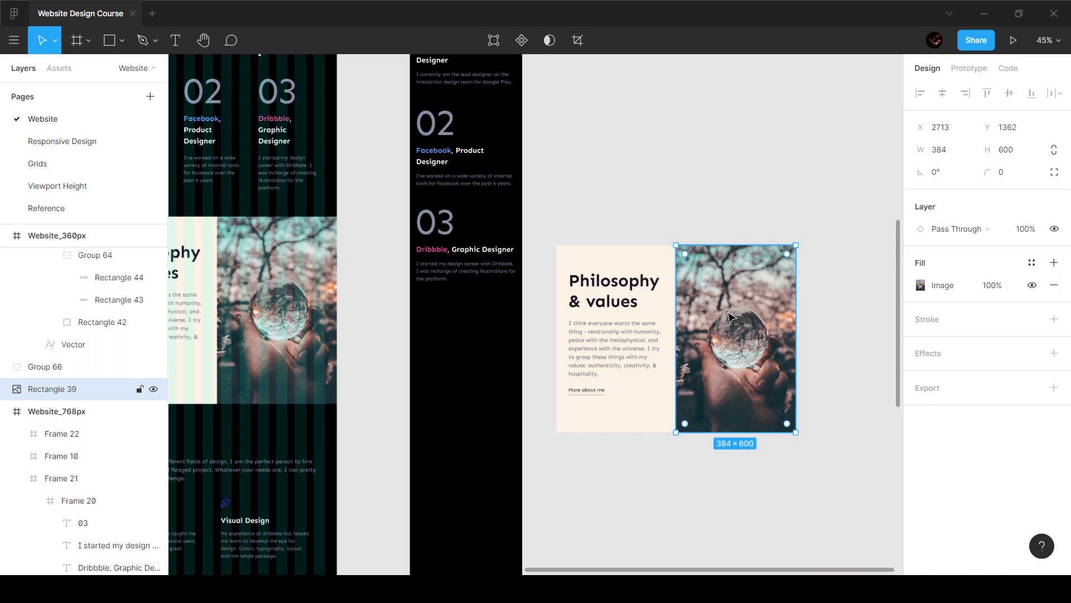
{"action": "left_click", "coordinate": [610, 301], "text": "shift"}
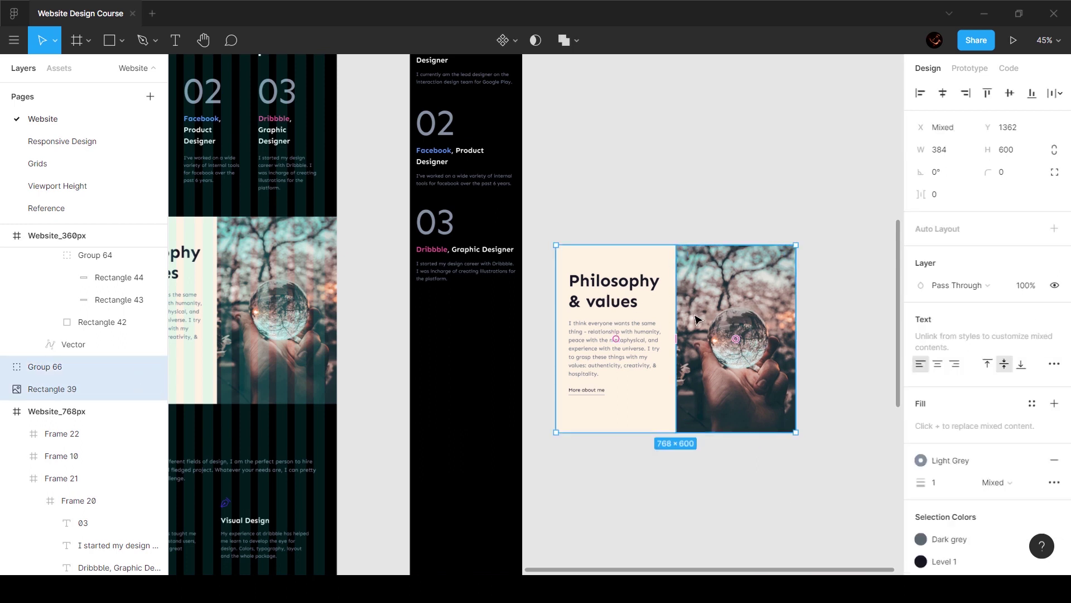
{"action": "key", "text": "shift+a"}
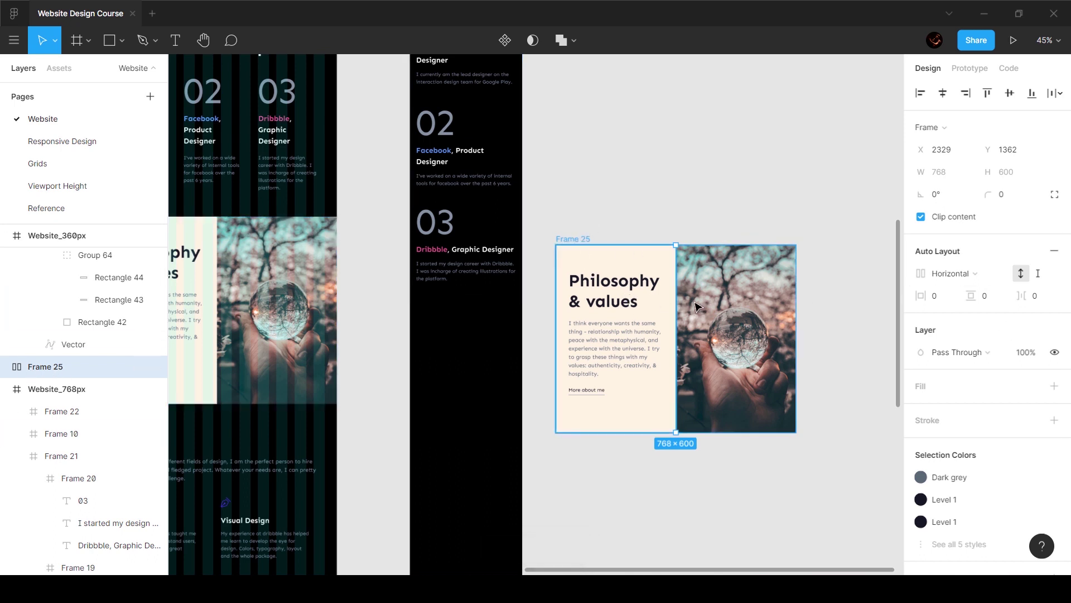
- Stack the card and photo vertically and place them in the 360px page below 03
{"action": "left_click", "coordinate": [977, 277]}
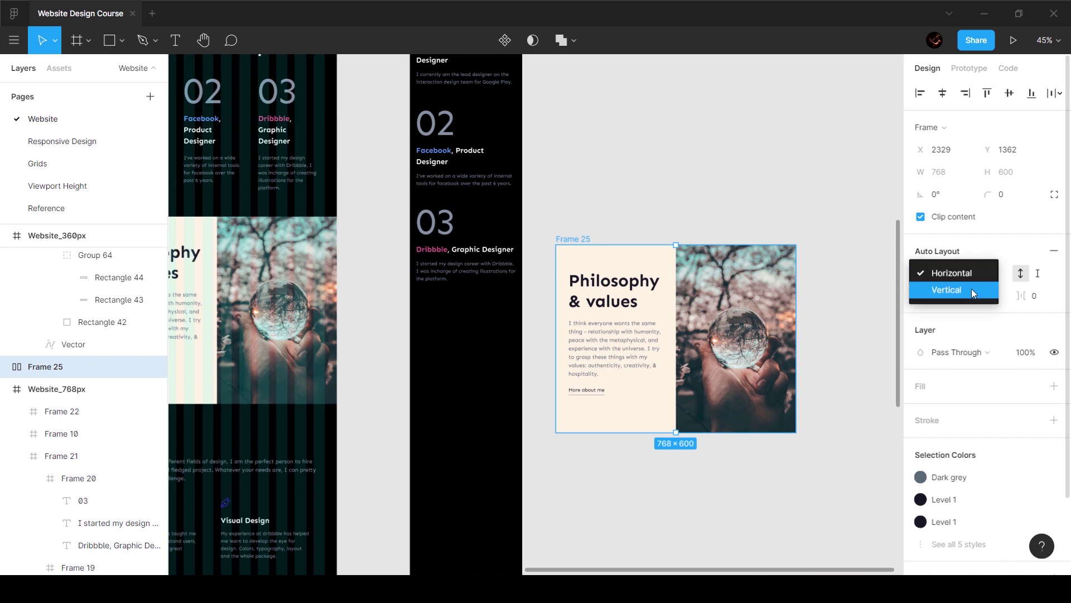
{"action": "left_click", "coordinate": [972, 289]}
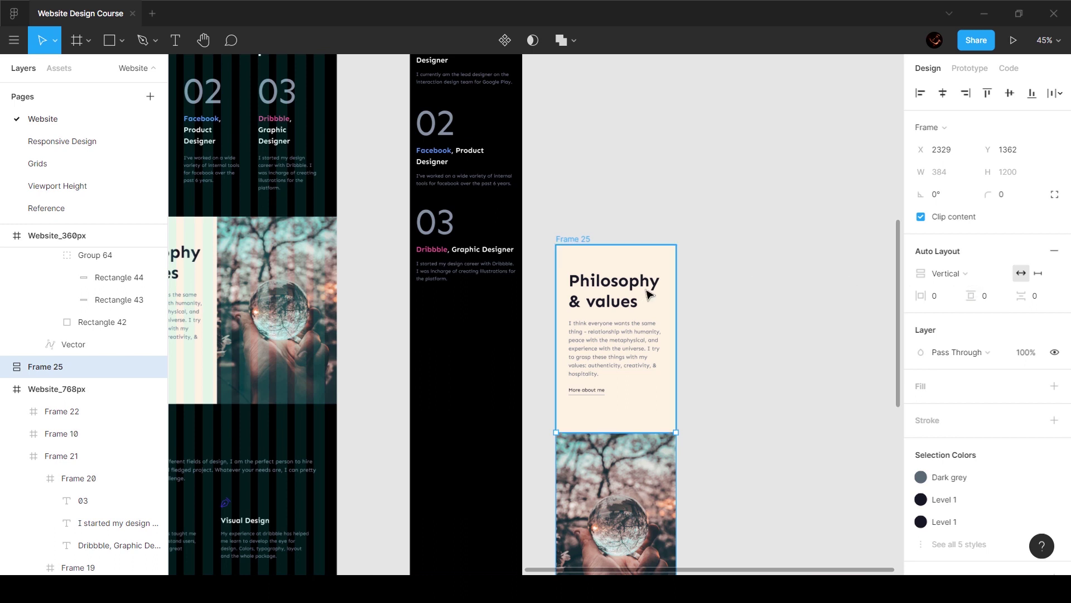
{"action": "left_click_drag", "start_coordinate": [574, 239], "coordinate": [431, 297]}
- Set both the card background and photo to 320 wide and centre them horizontally
{"action": "double_click", "coordinate": [468, 318]}
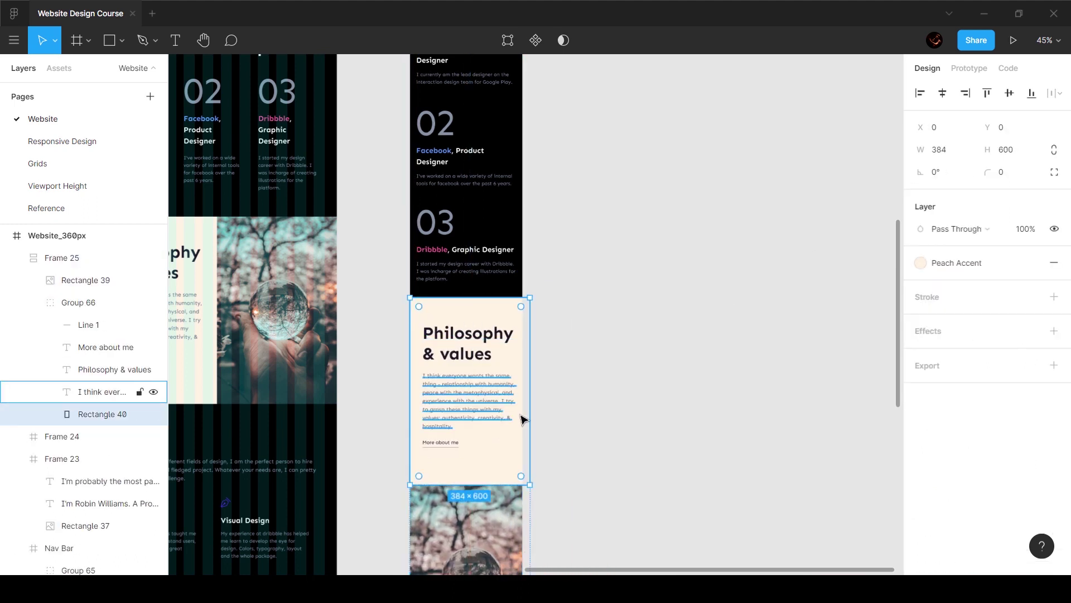
{"action": "scroll", "coordinate": [556, 387], "scroll_direction": "down", "scroll_amount": 2}
{"action": "left_click", "coordinate": [86, 280], "text": "ctrl"}
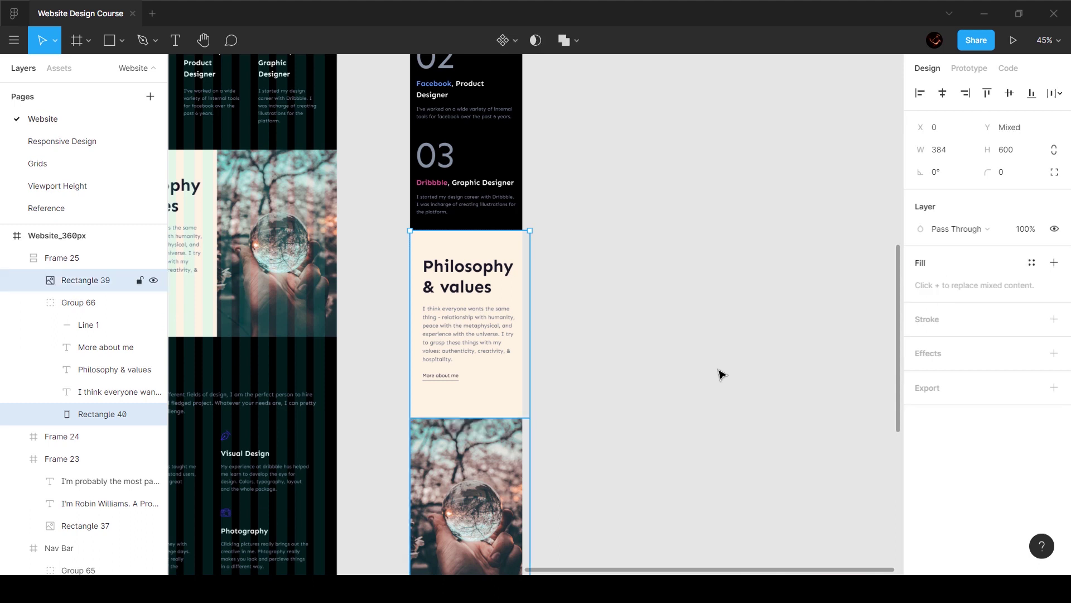
{"action": "left_click", "coordinate": [952, 155]}
{"action": "type", "text": "320"}
{"action": "key", "text": "Return"}
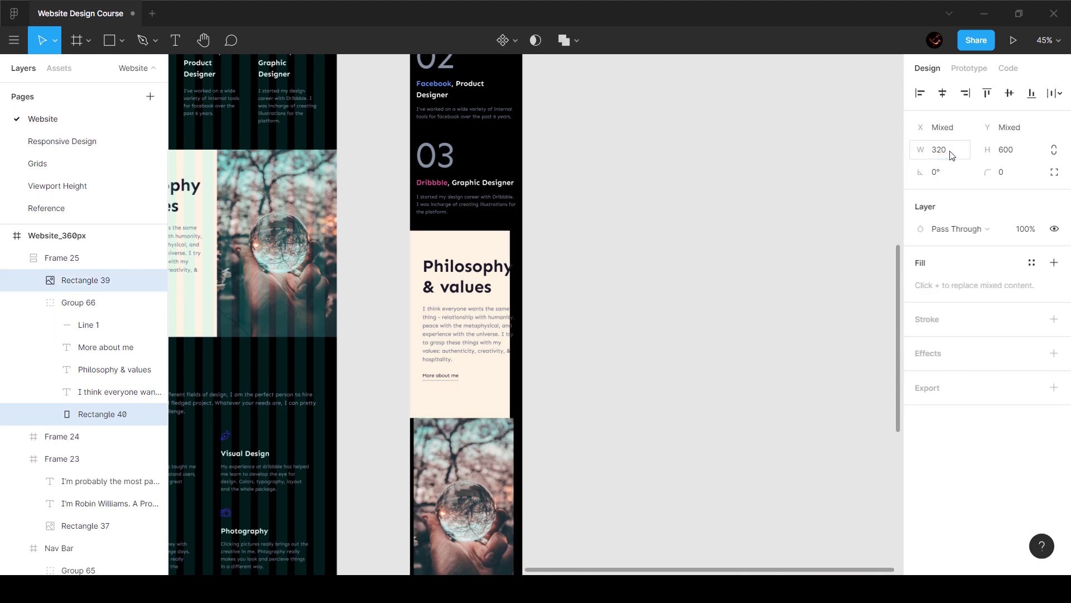
{"action": "left_click", "coordinate": [949, 90]}
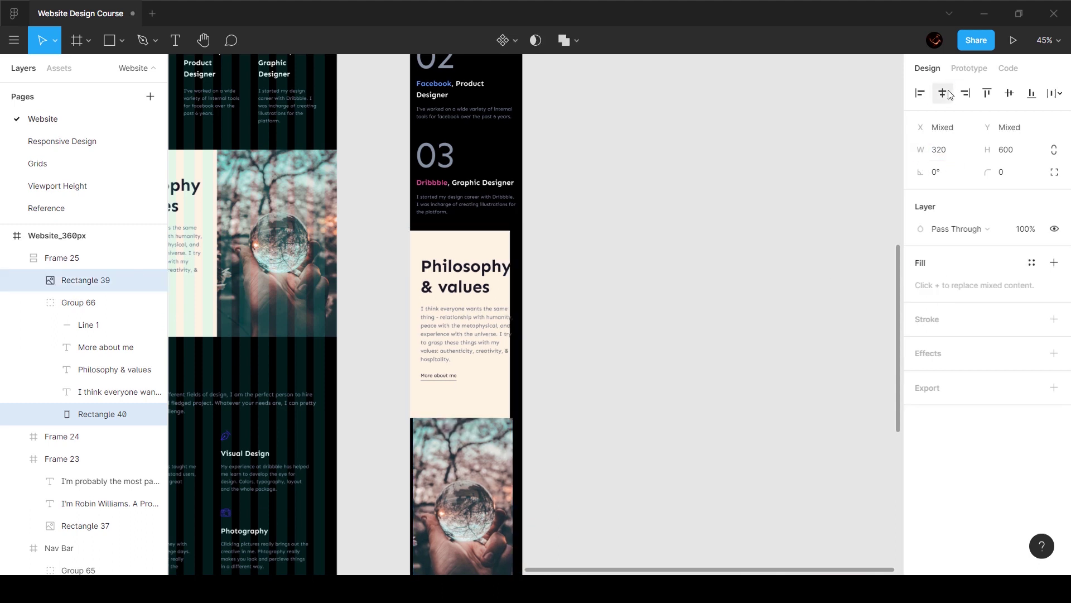
- Drag the Philosophy card and its photo together onto the empty canvas
{"action": "left_click", "coordinate": [574, 398]}
{"action": "left_click", "coordinate": [463, 482]}
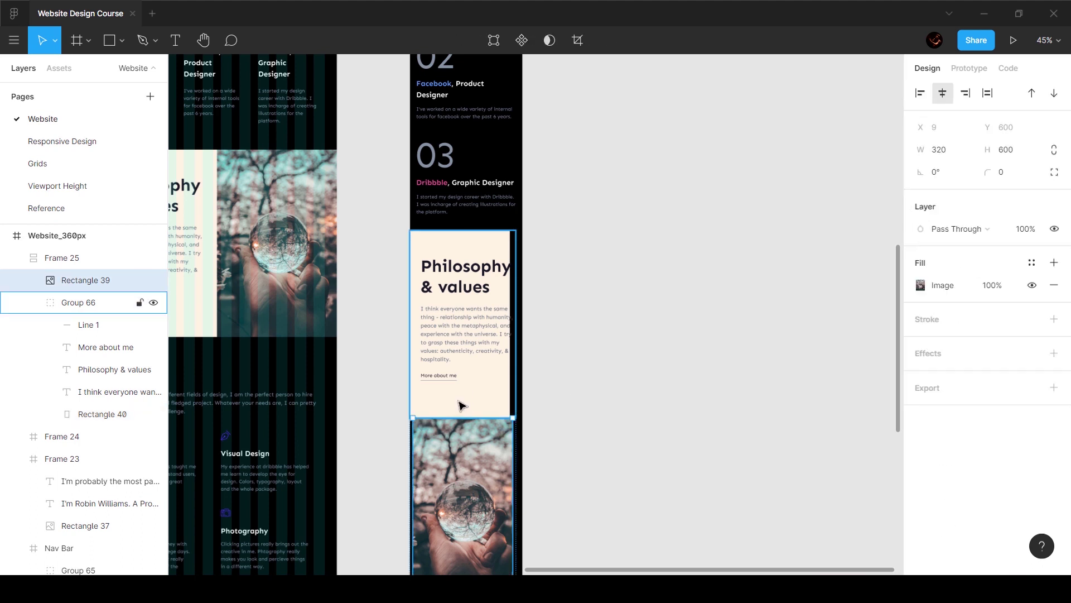
{"action": "left_click", "coordinate": [462, 397], "text": "shift"}
{"action": "left_click_drag", "start_coordinate": [461, 395], "coordinate": [652, 381]}
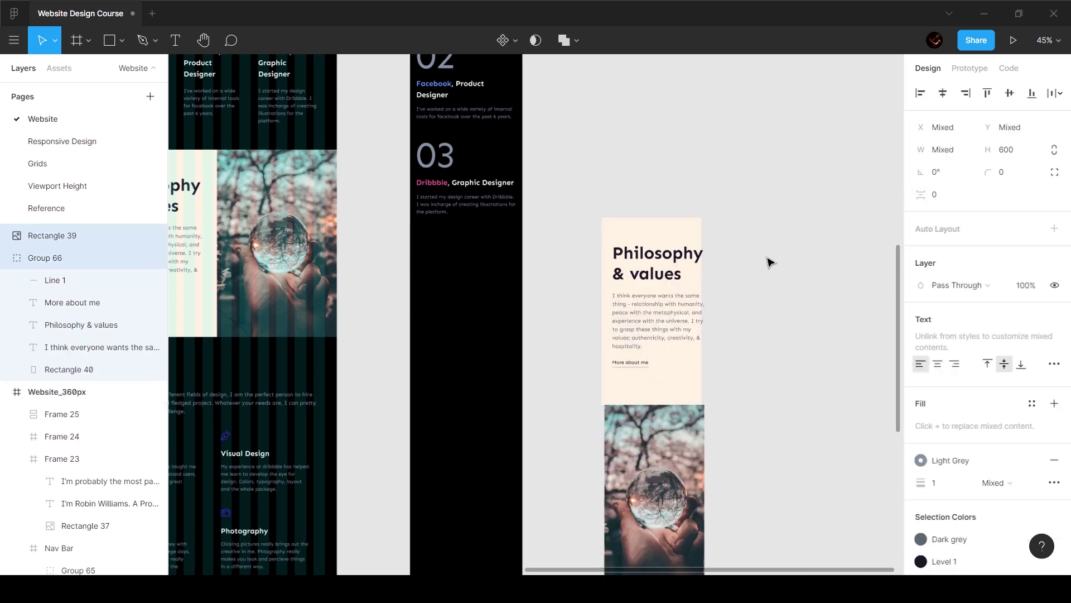
- Apply the Heading_32 (Mobile) text style to the Philosophy & values heading
{"action": "left_click", "coordinate": [767, 260]}
{"action": "scroll", "coordinate": [663, 256], "scroll_direction": "up", "scroll_amount": 3}
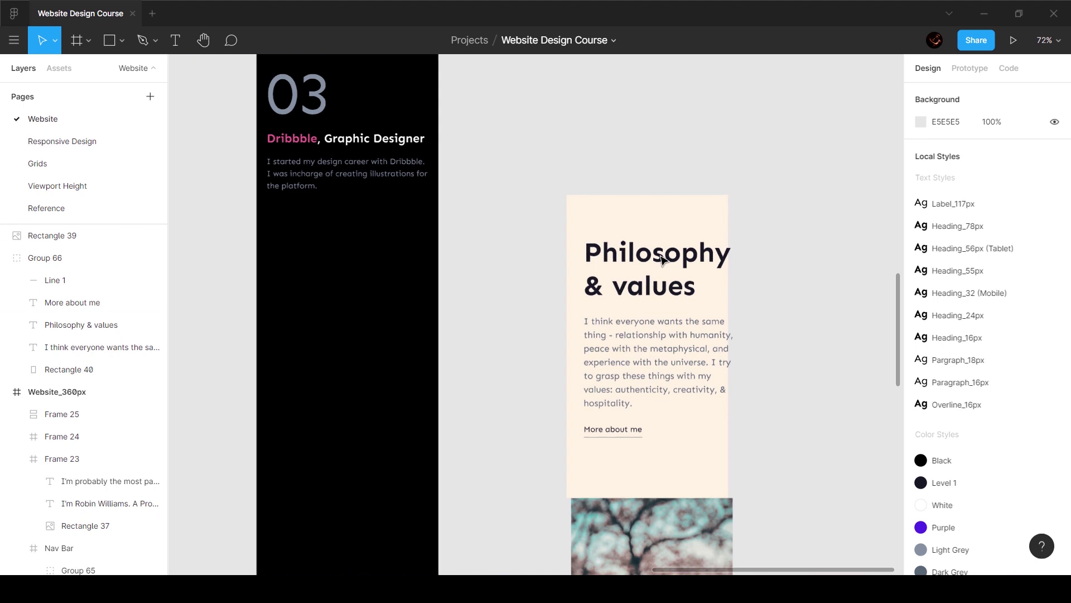
{"action": "double_click", "coordinate": [652, 268]}
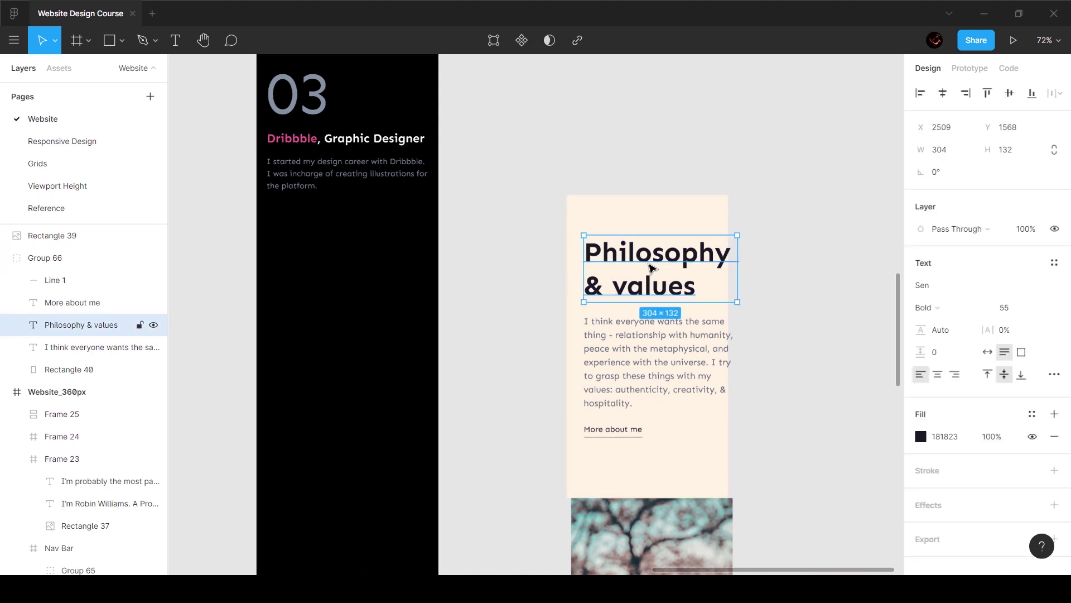
{"action": "left_click", "coordinate": [1053, 262]}
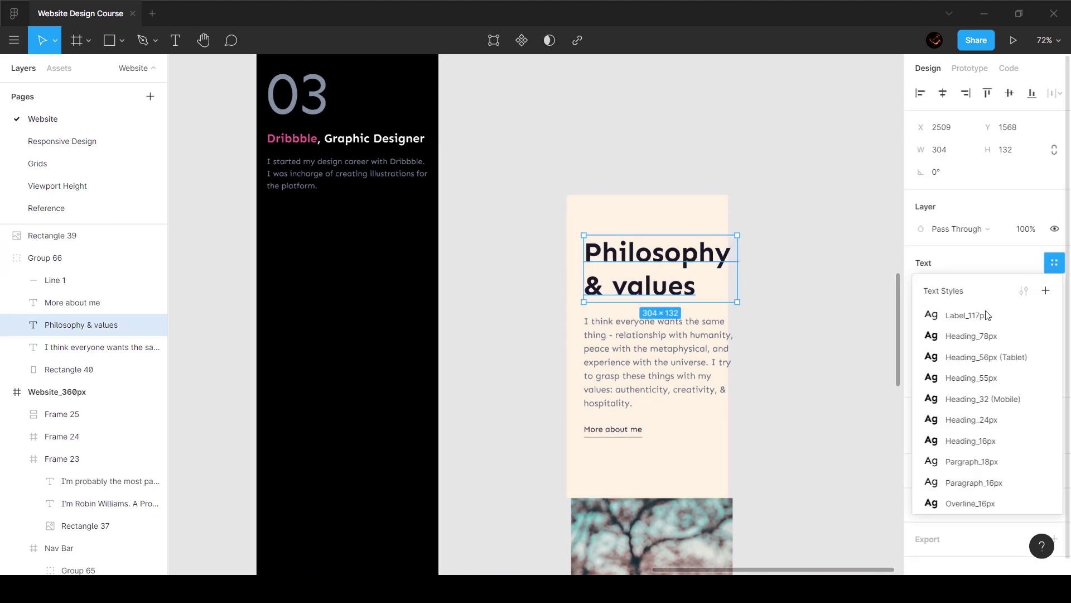
{"action": "left_click", "coordinate": [988, 398]}
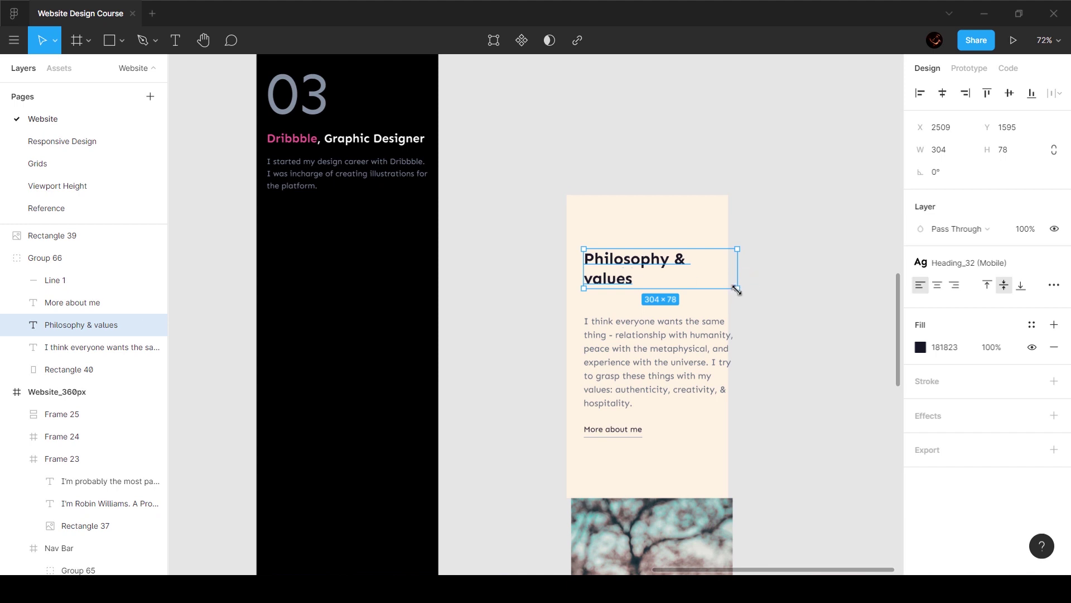
- Make the heading a single 320-wide line and move it up toward the card's top
{"action": "double_click", "coordinate": [736, 289]}
{"action": "left_click", "coordinate": [957, 157]}
{"action": "type", "text": "320"}
{"action": "key", "text": "Return"}
{"action": "left_click_drag", "start_coordinate": [677, 270], "coordinate": [669, 234]}
- Set the peach card background width to 360
{"action": "left_click", "coordinate": [669, 271]}
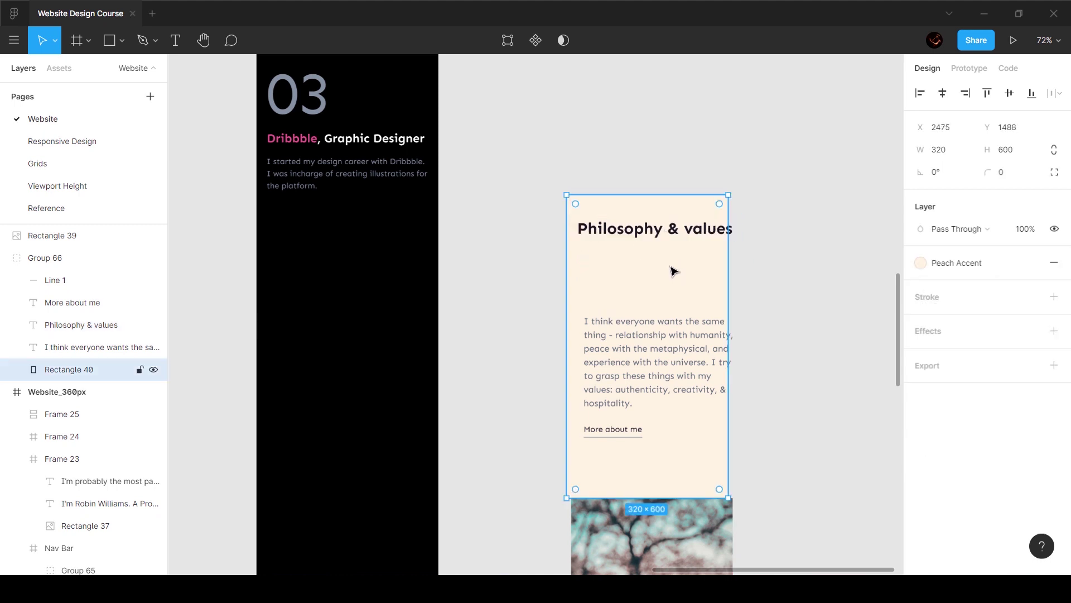
{"action": "type", "text": "360"}
{"action": "key", "text": "Return"}
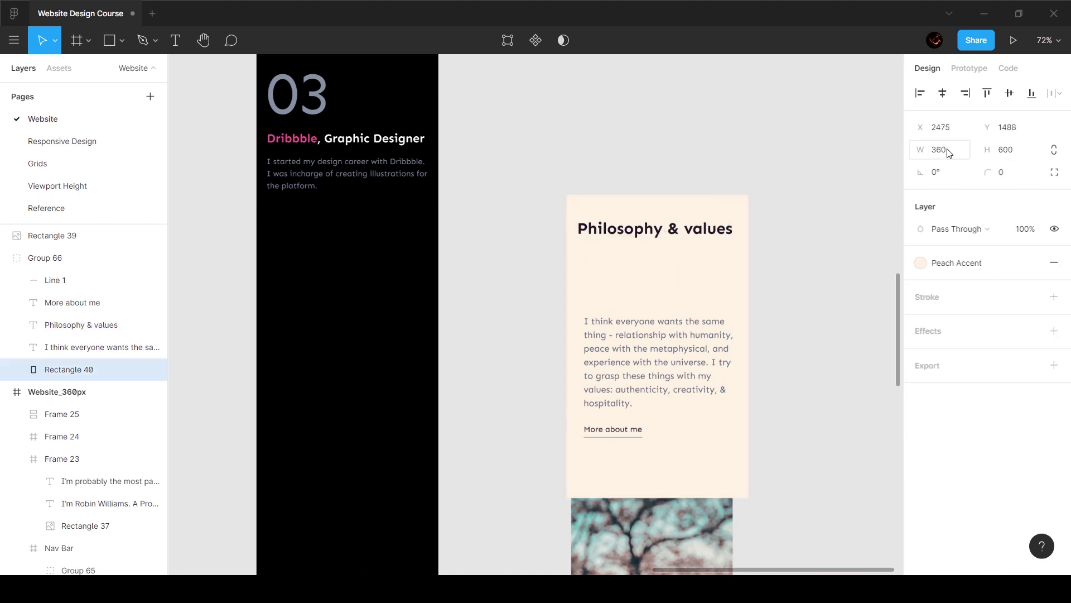
- Nudge the Philosophy & values heading into alignment with the card edges
{"action": "left_click", "coordinate": [660, 240]}
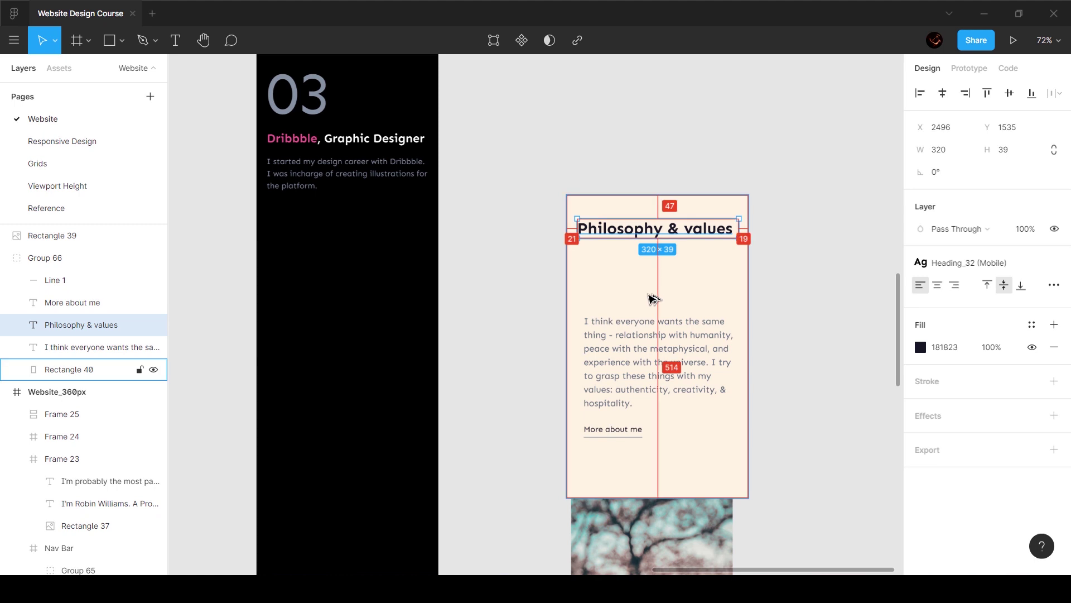
{"action": "key", "text": "Left"}
{"action": "key", "text": "Left"}
{"action": "key", "text": "Down"}
{"action": "key", "text": "Up"}
{"action": "key", "text": "alt"}
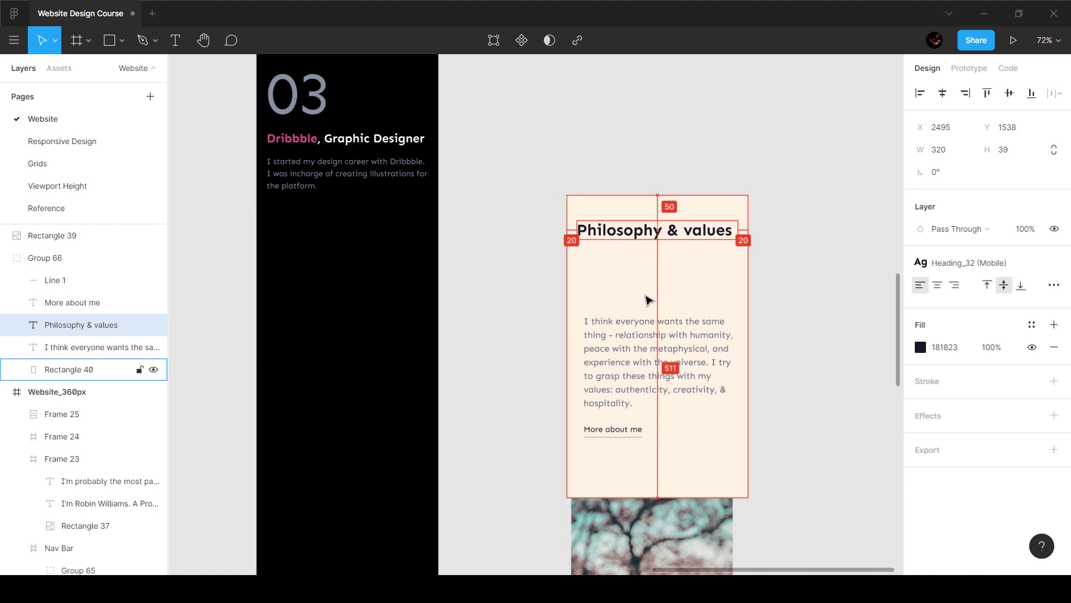
{"action": "key", "text": "Down"}
- Move the paragraph beneath the heading and set its width to 320, checking the desktop reference
{"action": "scroll", "coordinate": [646, 299], "scroll_direction": "left", "scroll_amount": 10}
{"action": "left_click", "coordinate": [393, 244]}
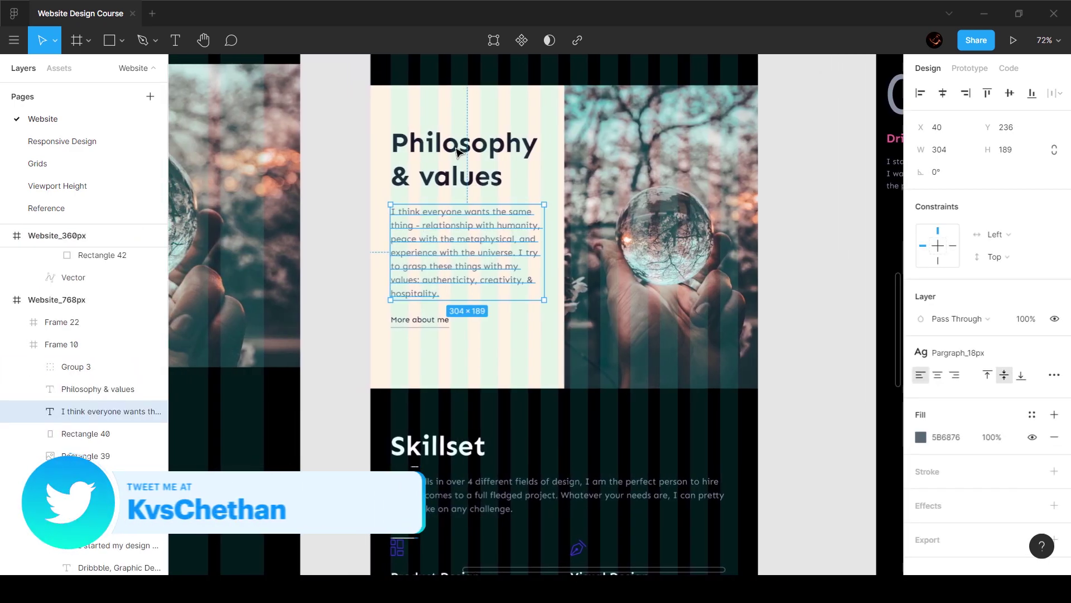
{"action": "scroll", "coordinate": [713, 251], "scroll_direction": "right", "scroll_amount": 11}
{"action": "left_click", "coordinate": [625, 359]}
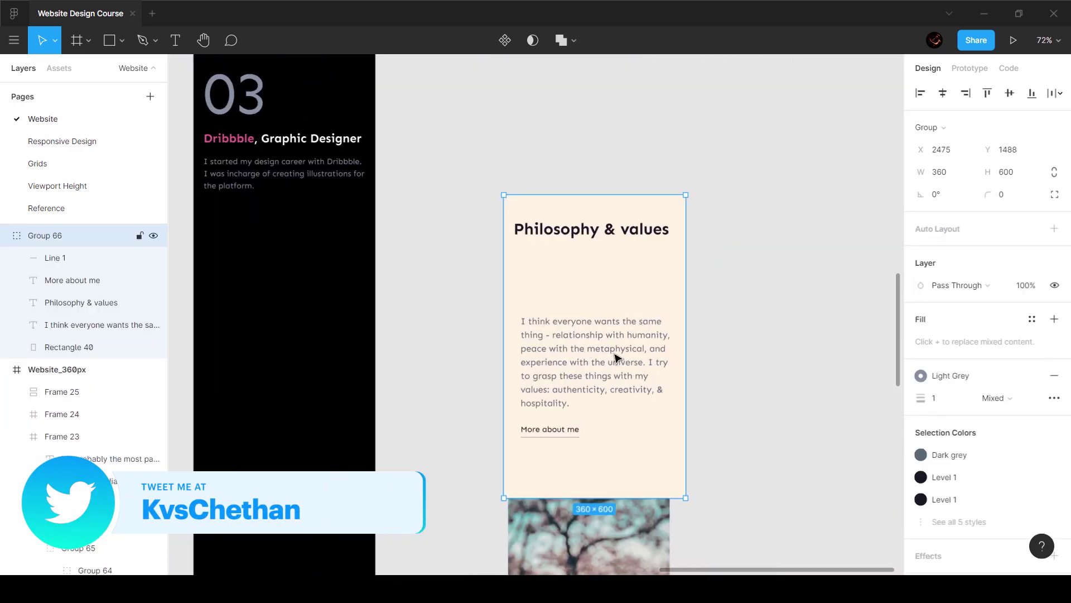
{"action": "double_click", "coordinate": [586, 349]}
{"action": "left_click_drag", "start_coordinate": [586, 349], "coordinate": [588, 306]}
{"action": "left_click", "coordinate": [939, 149]}
{"action": "type", "text": "3220"}
{"action": "key", "text": "Return"}
{"action": "type", "text": "320"}
{"action": "key", "text": "Return"}
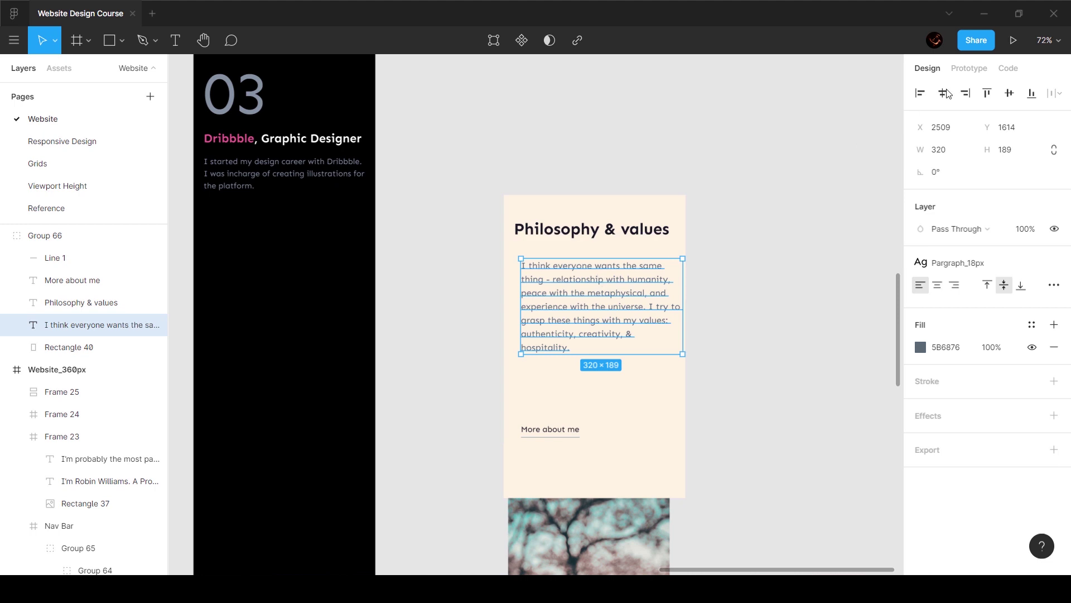
- Settle the paragraph under the heading, nudged down 10 px, then review the card group
{"action": "left_click_drag", "start_coordinate": [579, 307], "coordinate": [572, 294]}
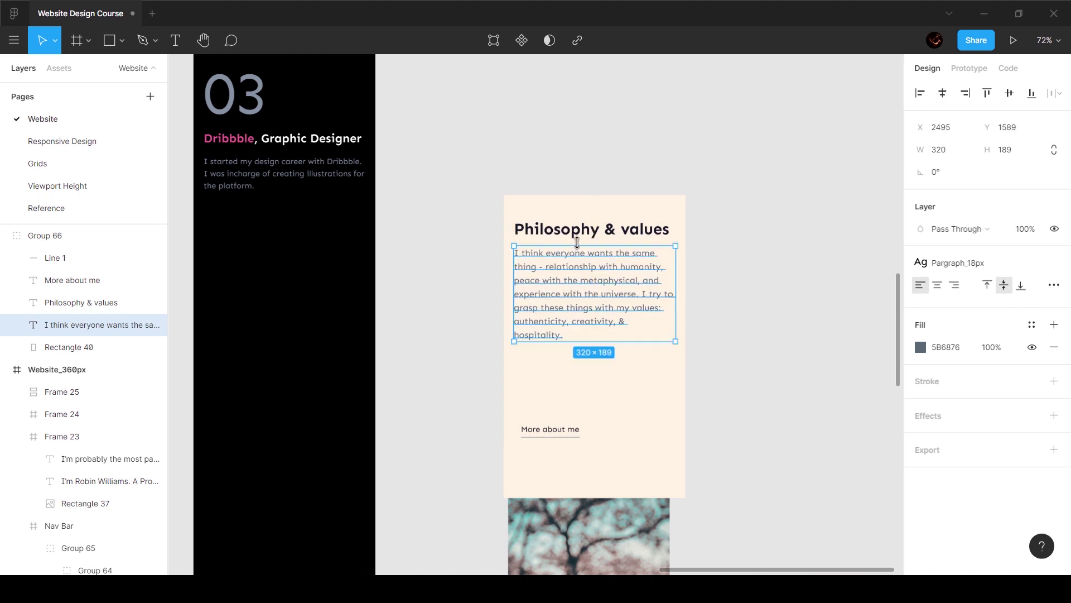
{"action": "key", "text": "shift+Down"}
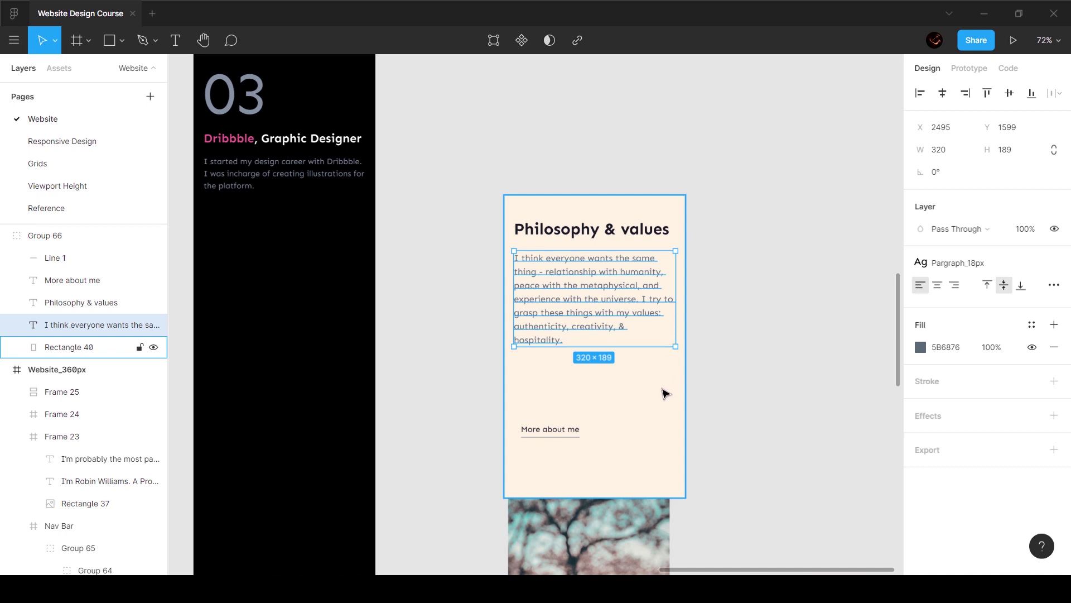
{"action": "left_click", "coordinate": [602, 393]}
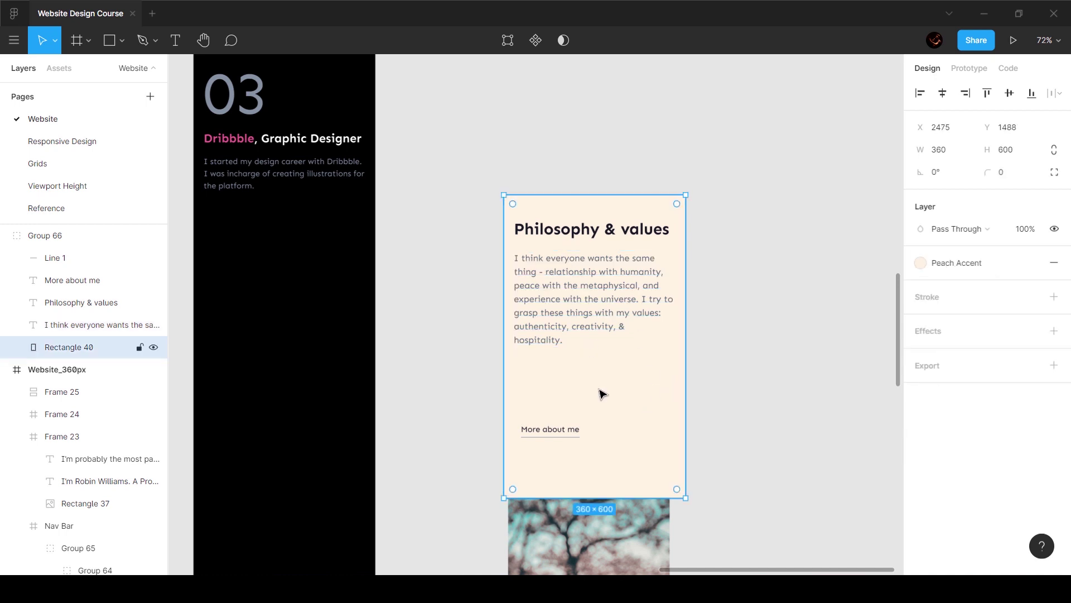
{"action": "left_click", "coordinate": [636, 525]}
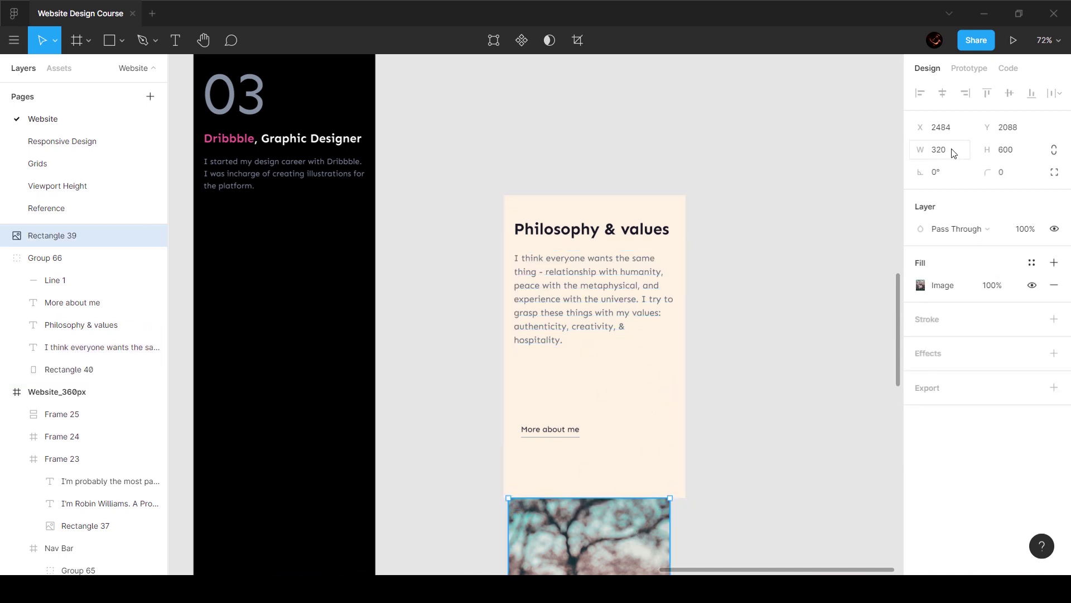
{"action": "key", "text": "Escape"}
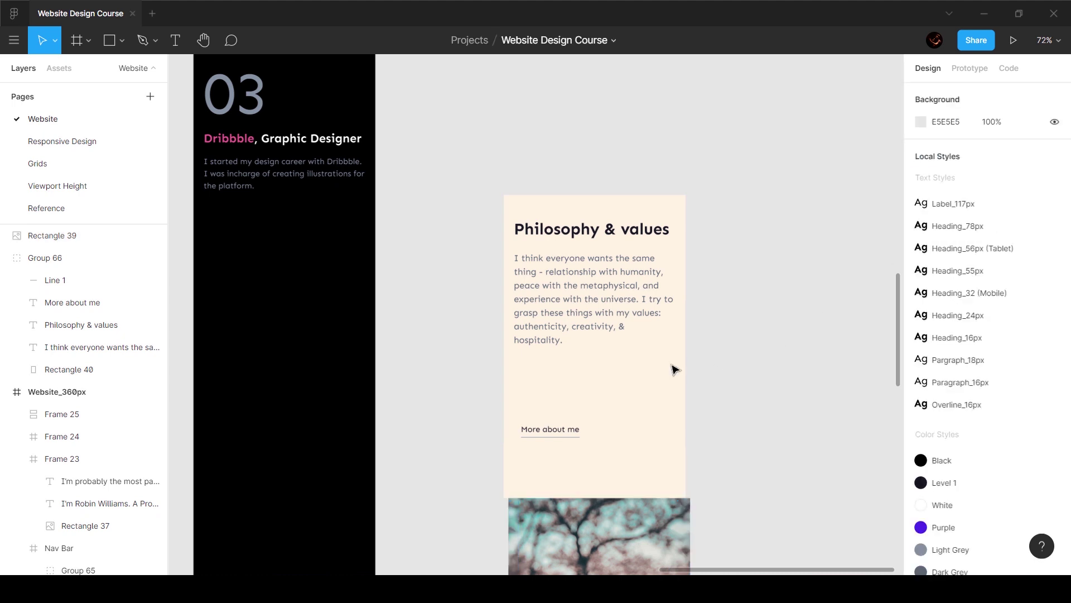
{"action": "left_click", "coordinate": [675, 366]}
{"action": "scroll", "coordinate": [809, 339], "scroll_direction": "left", "scroll_amount": 5}
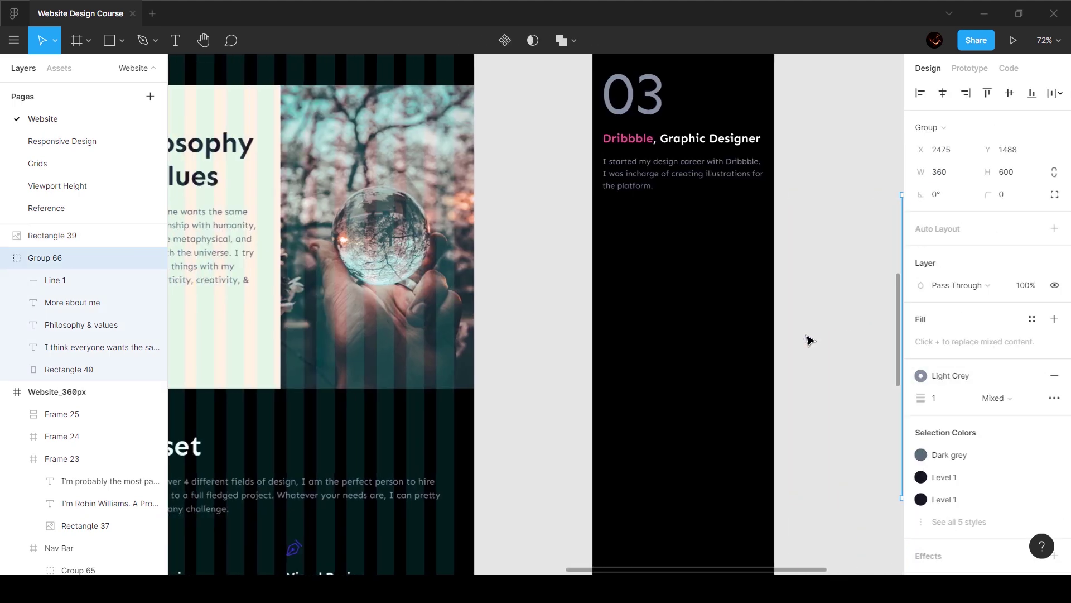
- Set the Philosophy card group height to 450
{"action": "scroll", "coordinate": [809, 340], "scroll_direction": "right", "scroll_amount": 6}
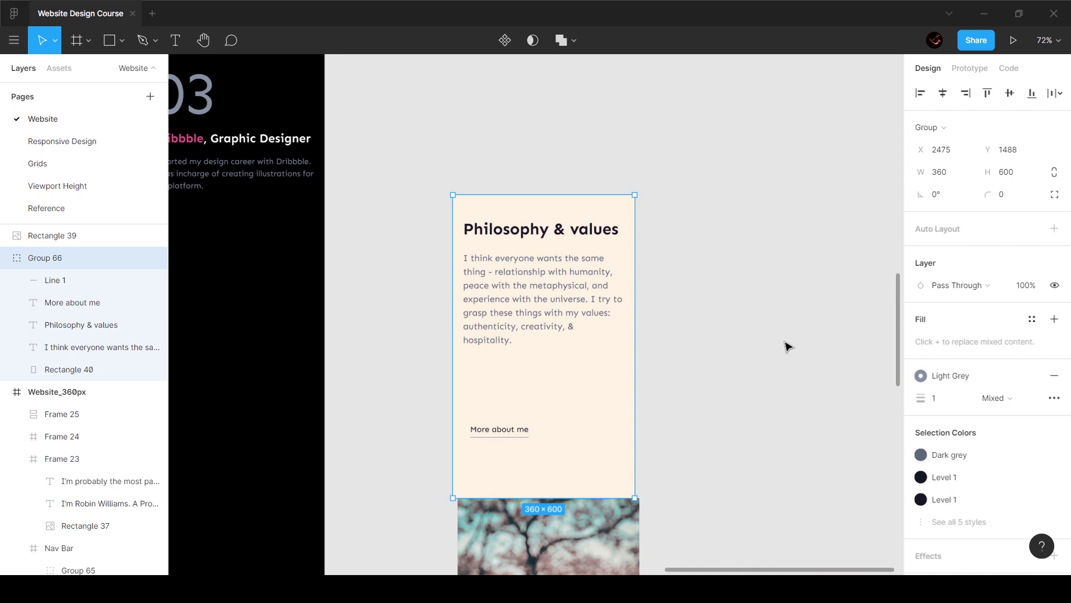
{"action": "left_click", "coordinate": [1016, 173]}
{"action": "type", "text": "45"}
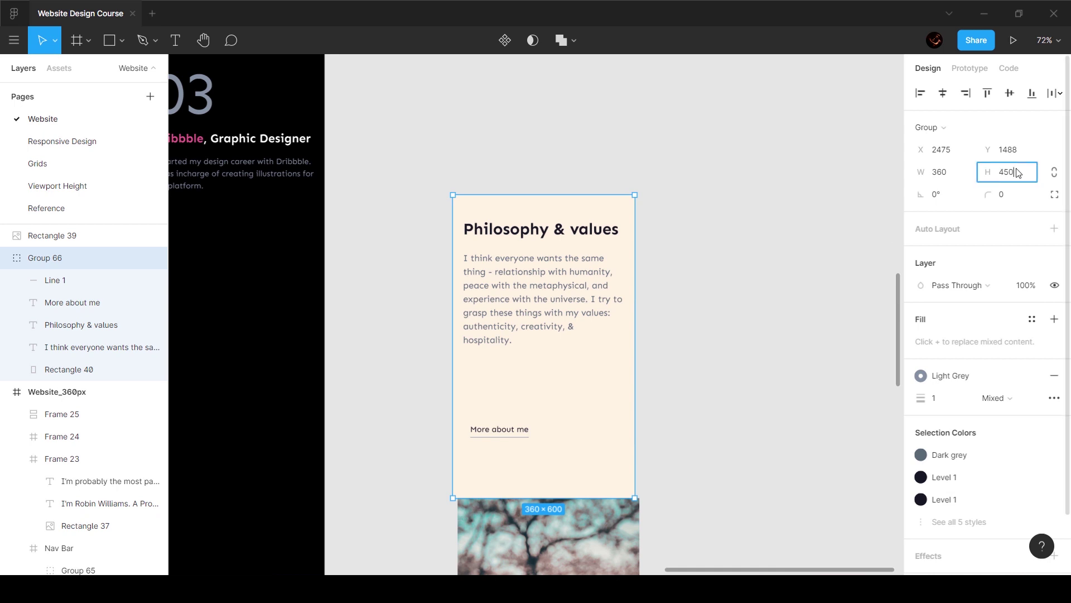
{"action": "type", "text": "0"}
{"action": "key", "text": "Return"}
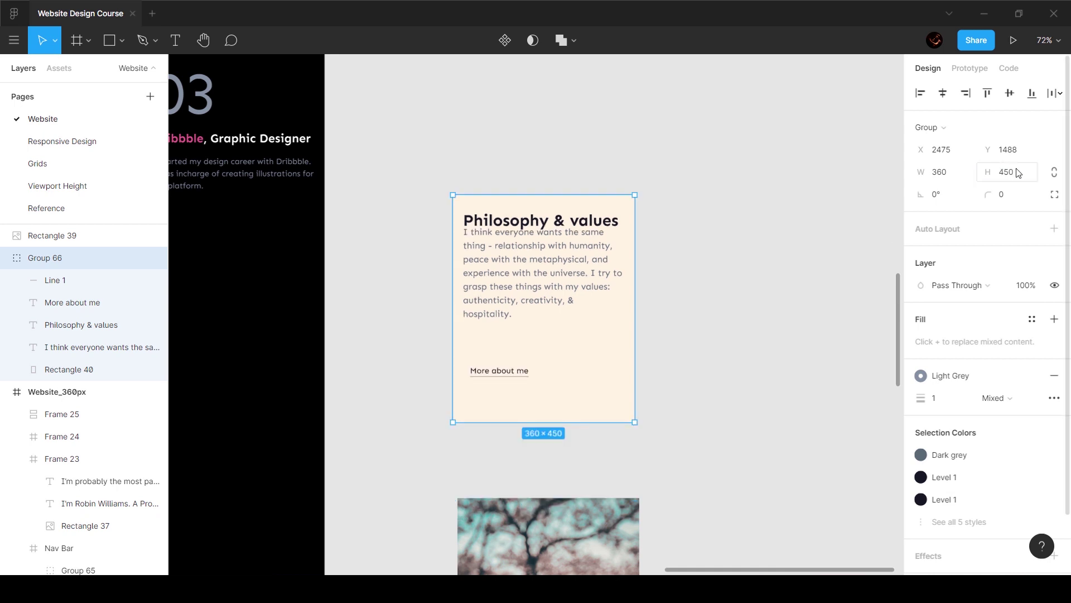
- Shift the paragraph slightly down and set its width to 320
{"action": "double_click", "coordinate": [515, 276]}
{"action": "left_click_drag", "start_coordinate": [516, 276], "coordinate": [514, 287]}
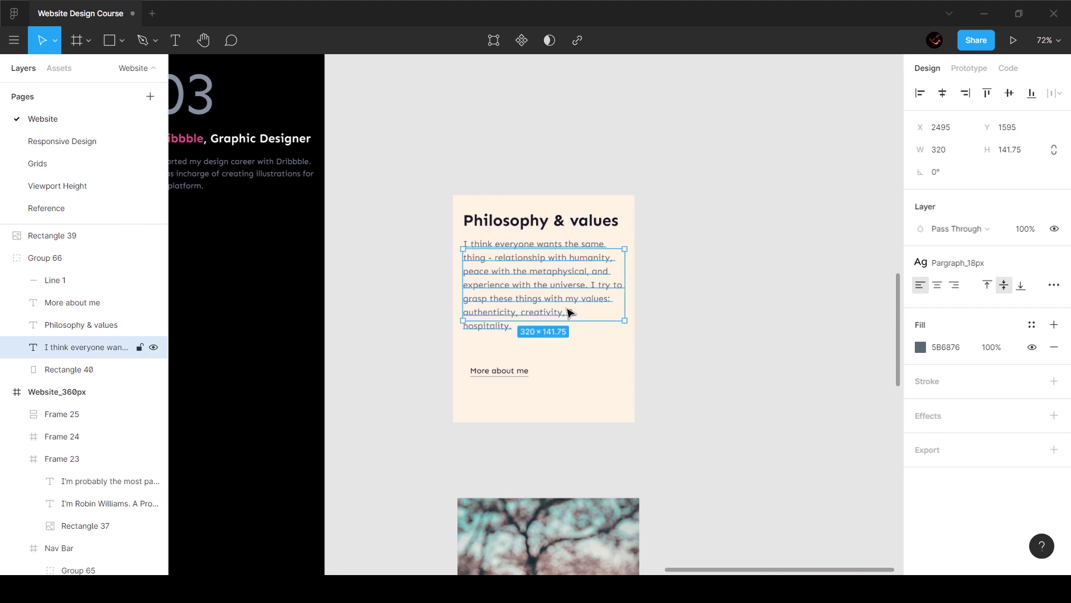
{"action": "double_click", "coordinate": [624, 319]}
{"action": "left_click", "coordinate": [950, 149]}
{"action": "type", "text": "320"}
{"action": "key", "text": "Return"}
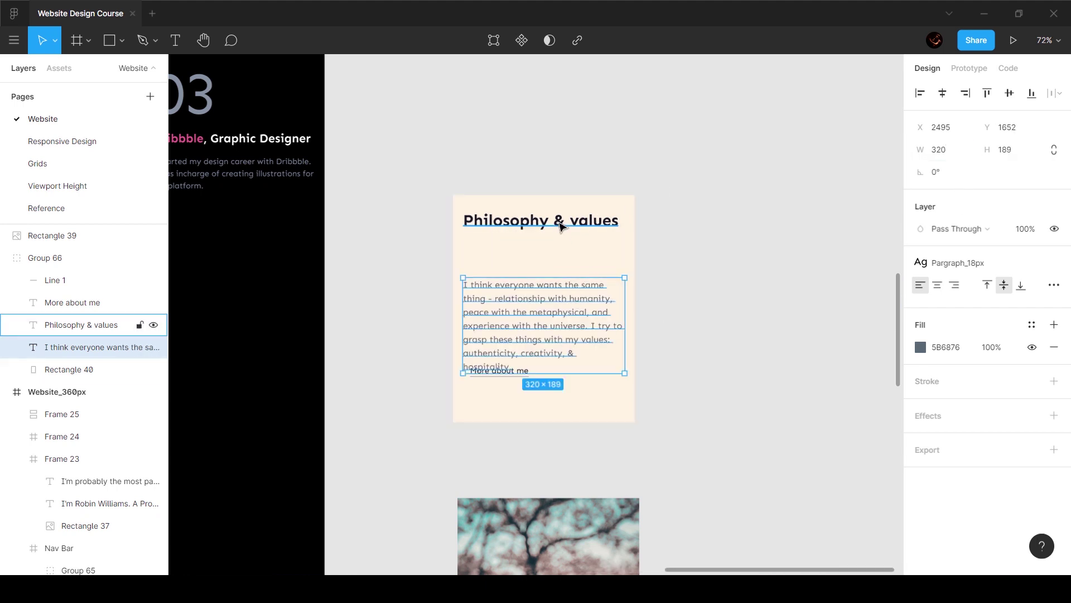
- Set 24 px spacing between heading and paragraph and nudge both down together
{"action": "left_click", "coordinate": [558, 223], "text": "shift"}
{"action": "left_click", "coordinate": [955, 190]}
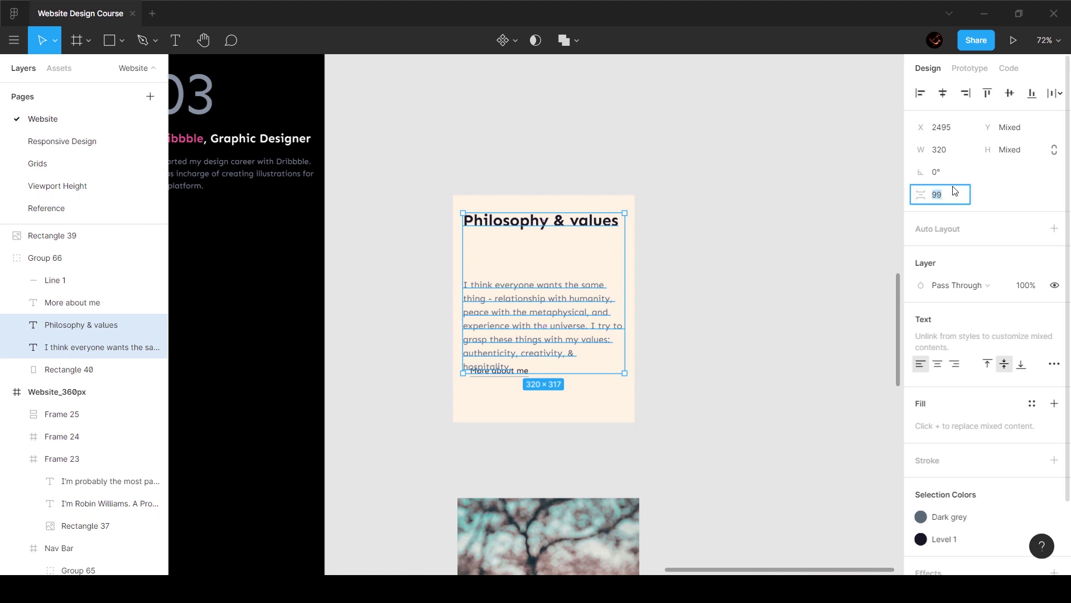
{"action": "type", "text": "24"}
{"action": "key", "text": "Return"}
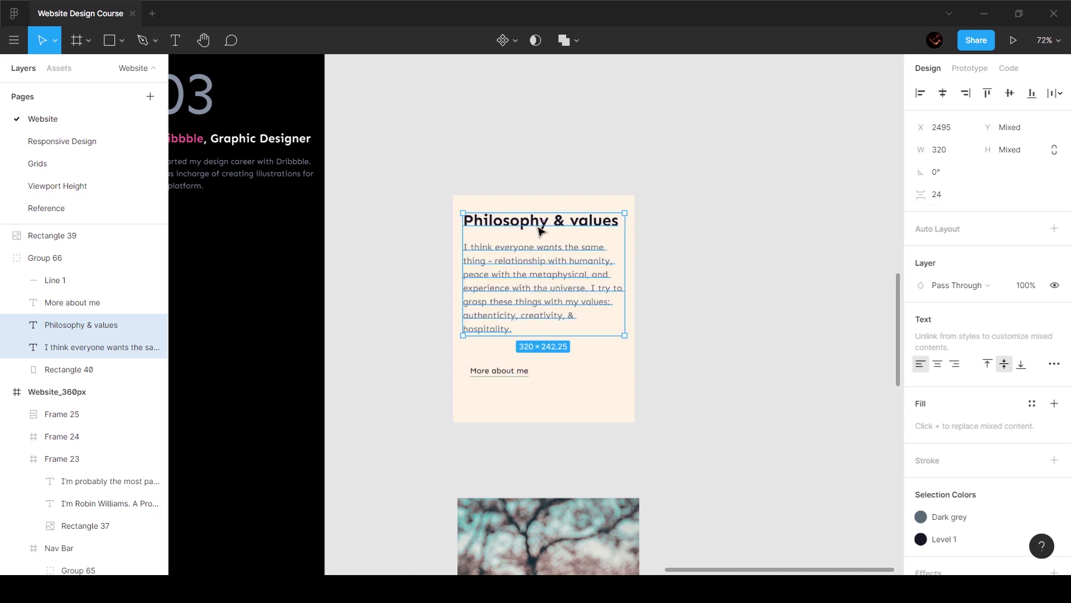
{"action": "key", "text": "shift+Down"}
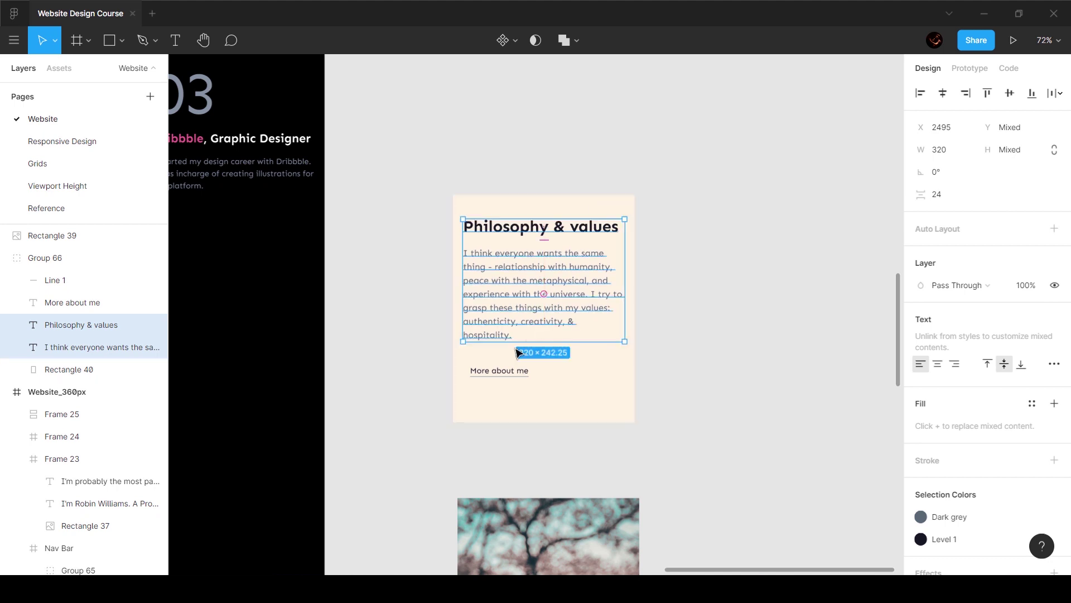
{"action": "left_click", "coordinate": [500, 370]}
{"action": "scroll", "coordinate": [506, 390], "scroll_direction": "up", "scroll_amount": 8}
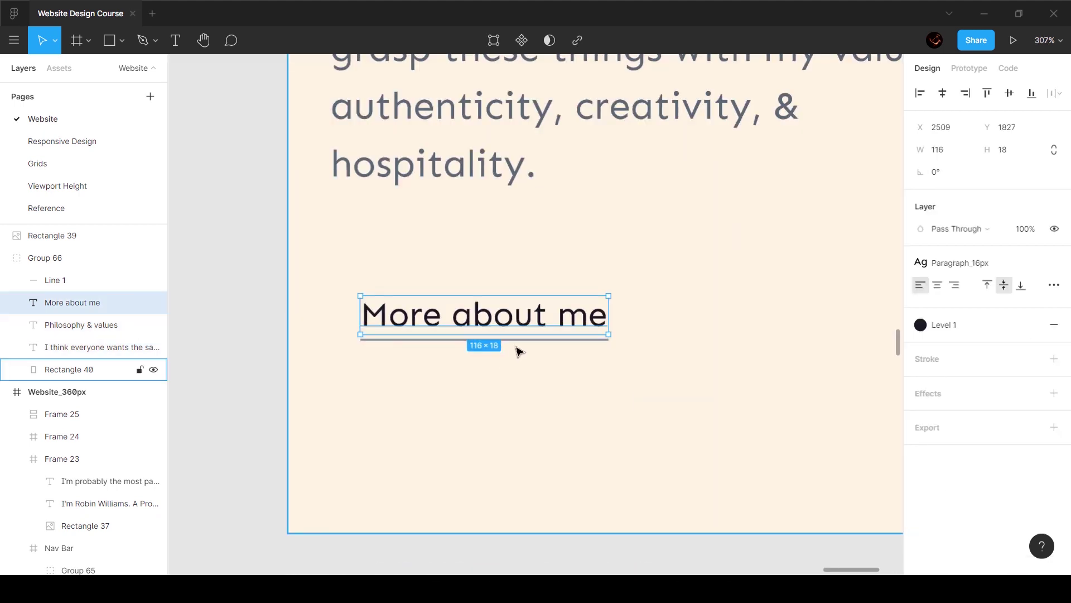
- Group the More about me link with its underline and place it near the card bottom
{"action": "left_click", "coordinate": [519, 342], "text": "shift"}
{"action": "key", "text": "ctrl+g"}
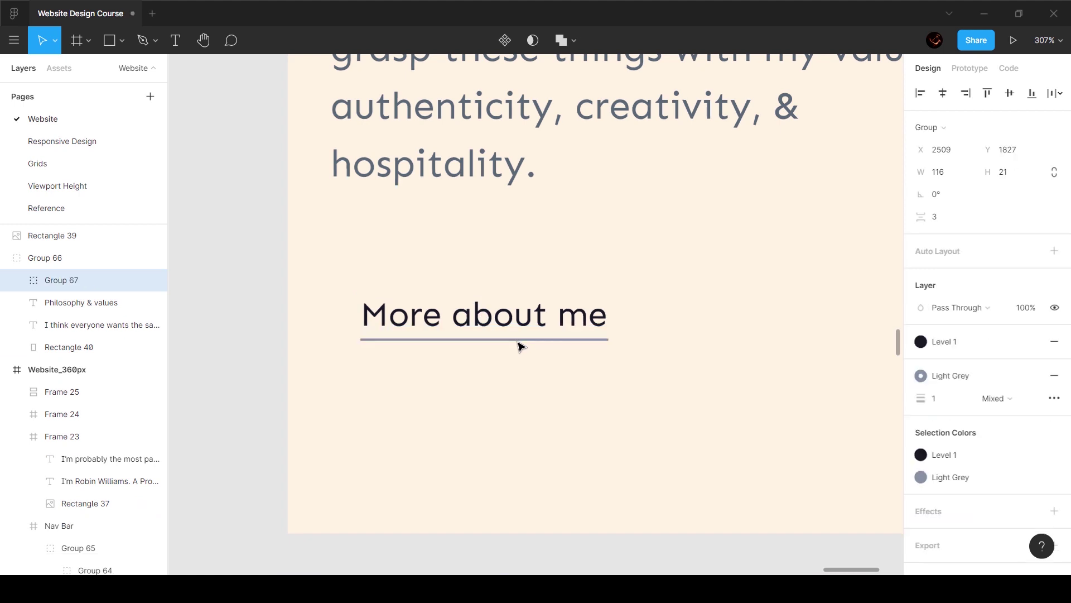
{"action": "scroll", "coordinate": [519, 346], "scroll_direction": "down", "scroll_amount": 3}
{"action": "left_click_drag", "start_coordinate": [504, 334], "coordinate": [485, 411]}
{"action": "key", "text": "shift+Up"}
{"action": "key", "text": "Up"}
{"action": "key", "text": "Up"}
{"action": "key", "text": "Up"}
{"action": "key", "text": "Up"}
{"action": "key", "text": "Up"}
{"action": "key", "text": "Up"}
{"action": "key", "text": "Up"}
{"action": "key", "text": "Up"}
{"action": "key", "text": "Up"}
- Centre the photo on the card and stack it flush beneath with 0 spacing
{"action": "scroll", "coordinate": [577, 349], "scroll_direction": "down", "scroll_amount": 3}
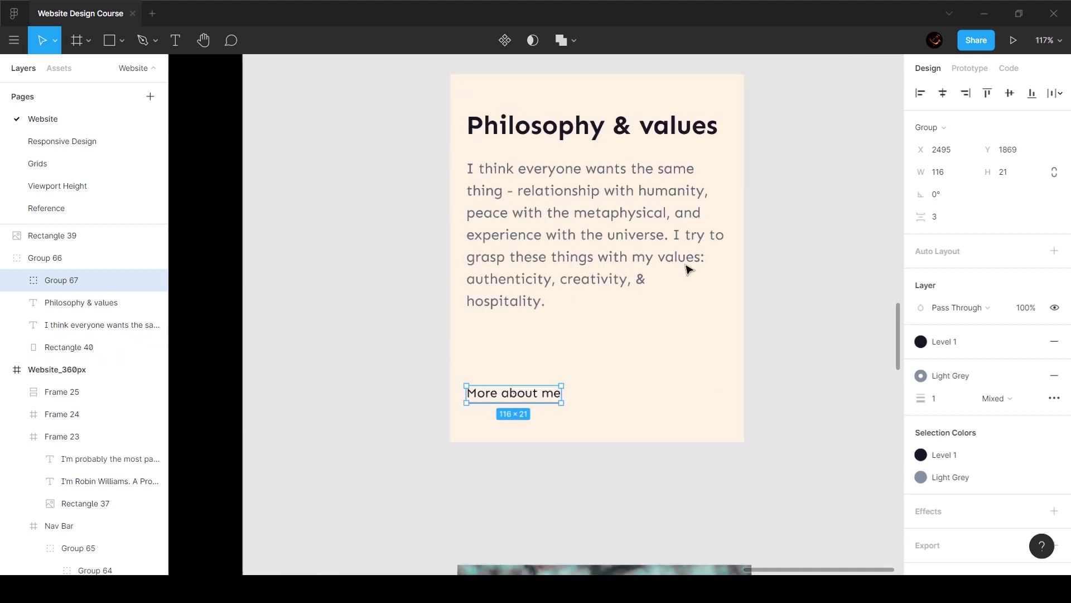
{"action": "left_click", "coordinate": [610, 258]}
{"action": "left_click", "coordinate": [809, 328]}
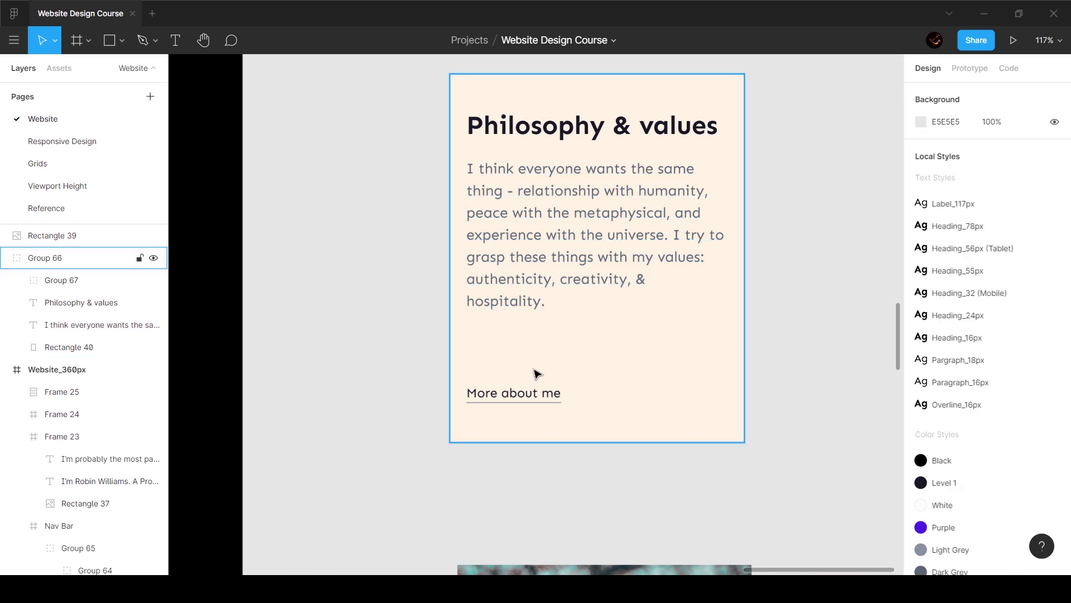
{"action": "left_click", "coordinate": [583, 352]}
{"action": "scroll", "coordinate": [591, 418], "scroll_direction": "down", "scroll_amount": 3}
{"action": "left_click", "coordinate": [600, 485]}
{"action": "left_click", "coordinate": [647, 243], "text": "shift"}
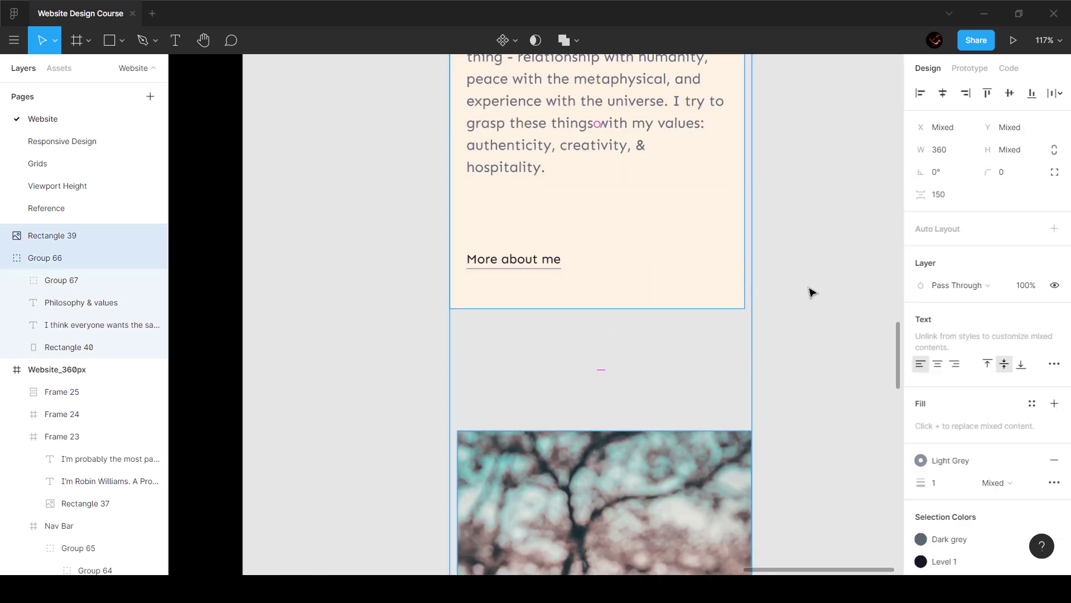
{"action": "left_click", "coordinate": [943, 93]}
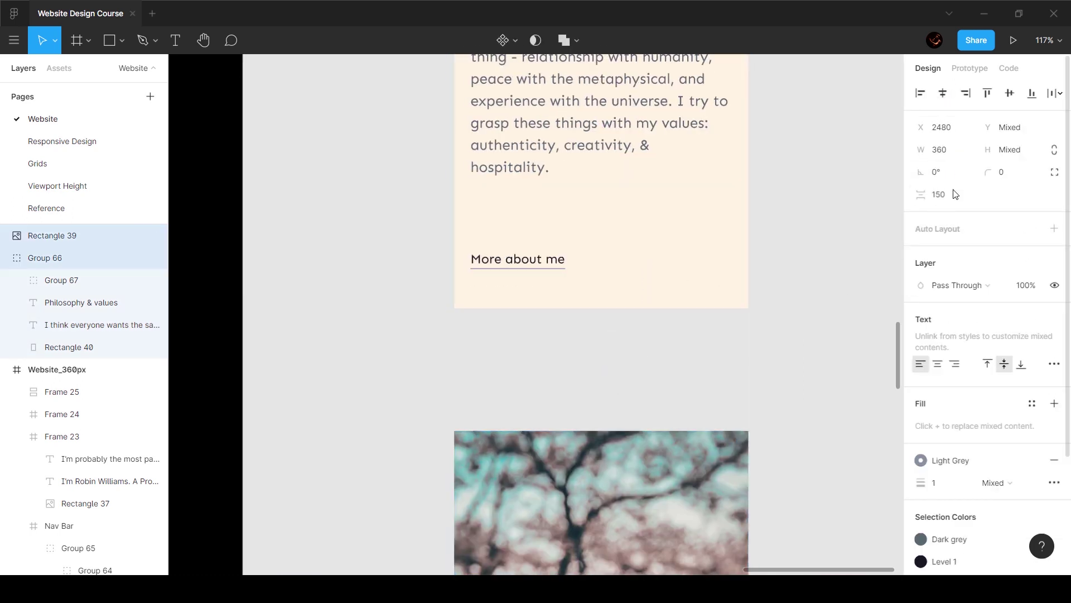
{"action": "type", "text": "0"}
{"action": "key", "text": "Return"}
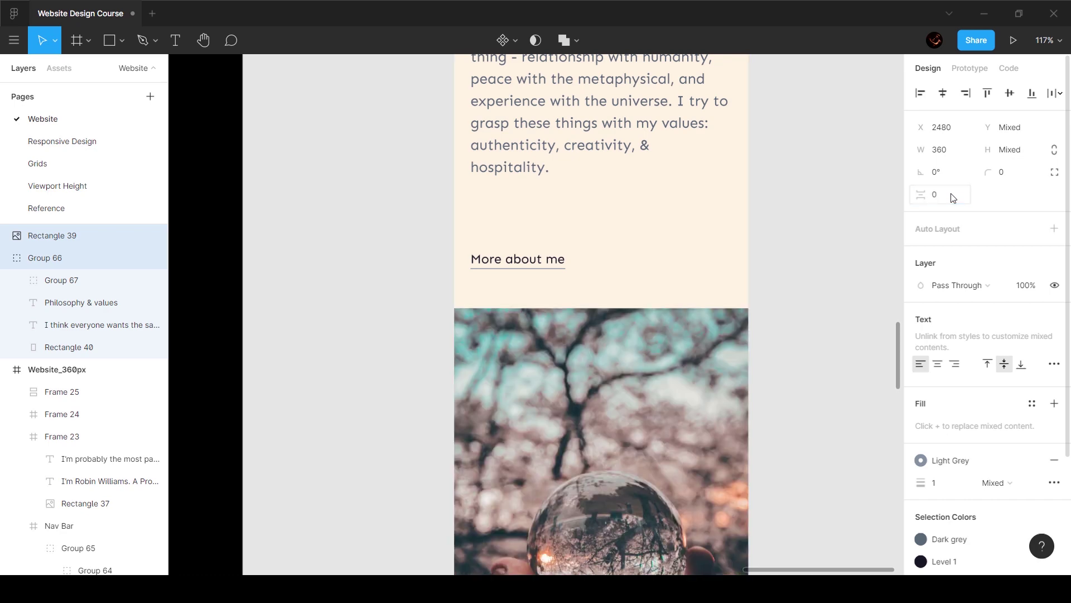
{"action": "left_click", "coordinate": [864, 277]}
{"action": "scroll", "coordinate": [864, 278], "scroll_direction": "down", "scroll_amount": 3}
- Set the photo's height to 450 px
{"action": "scroll", "coordinate": [865, 277], "scroll_direction": "down", "scroll_amount": 3}
{"action": "key", "text": "Tab"}
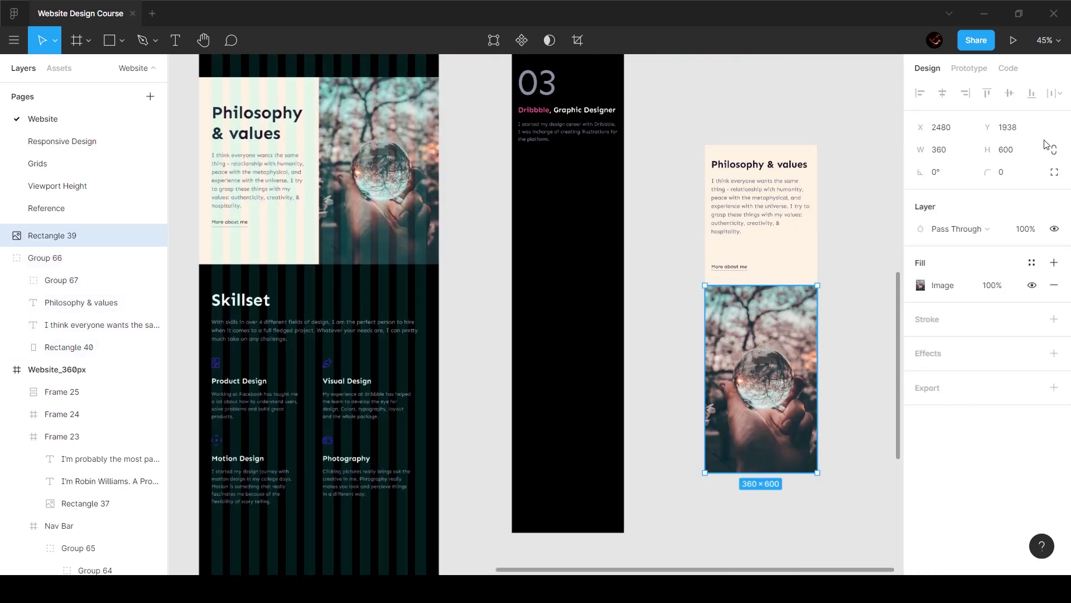
{"action": "left_click", "coordinate": [1022, 150]}
{"action": "type", "text": "450"}
{"action": "key", "text": "Return"}
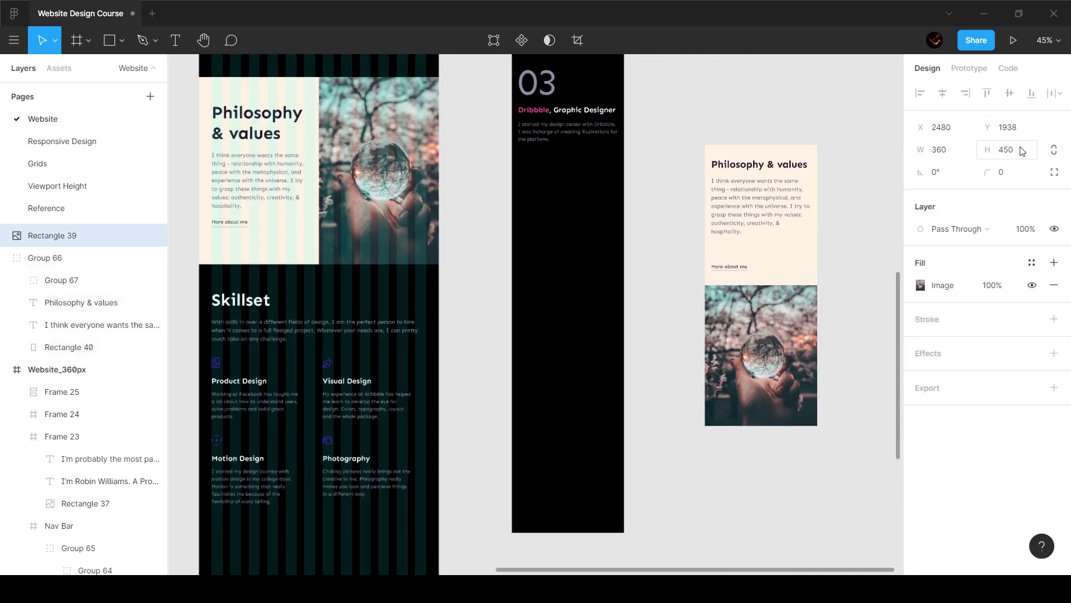
- Wrap the Philosophy card and photo together in a new frame
{"action": "left_click", "coordinate": [718, 126]}
{"action": "left_click_drag", "start_coordinate": [864, 480], "coordinate": [832, 435]}
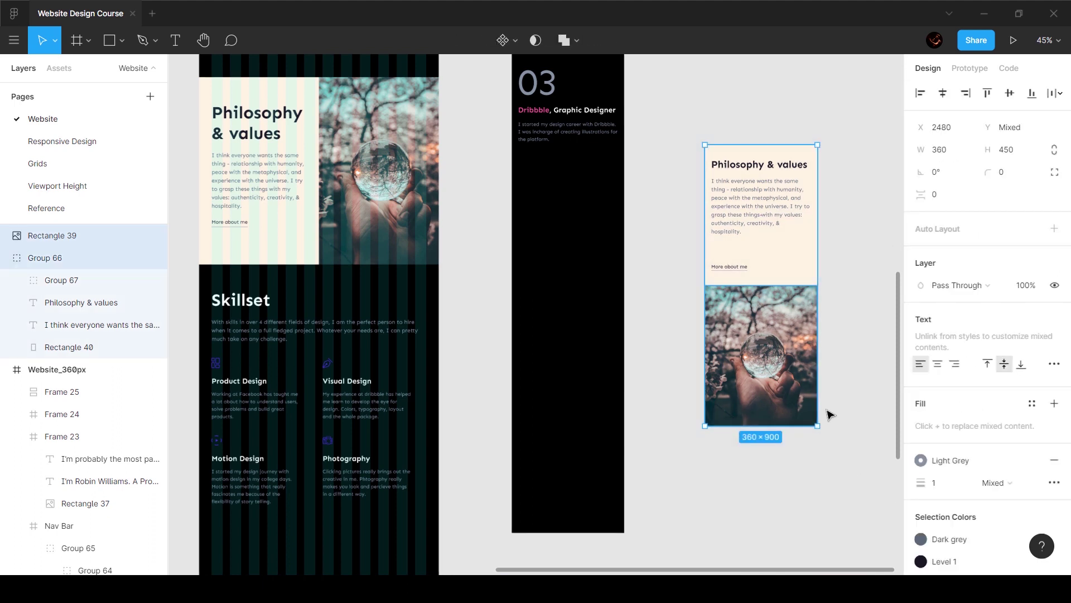
{"action": "right_click", "coordinate": [780, 236]}
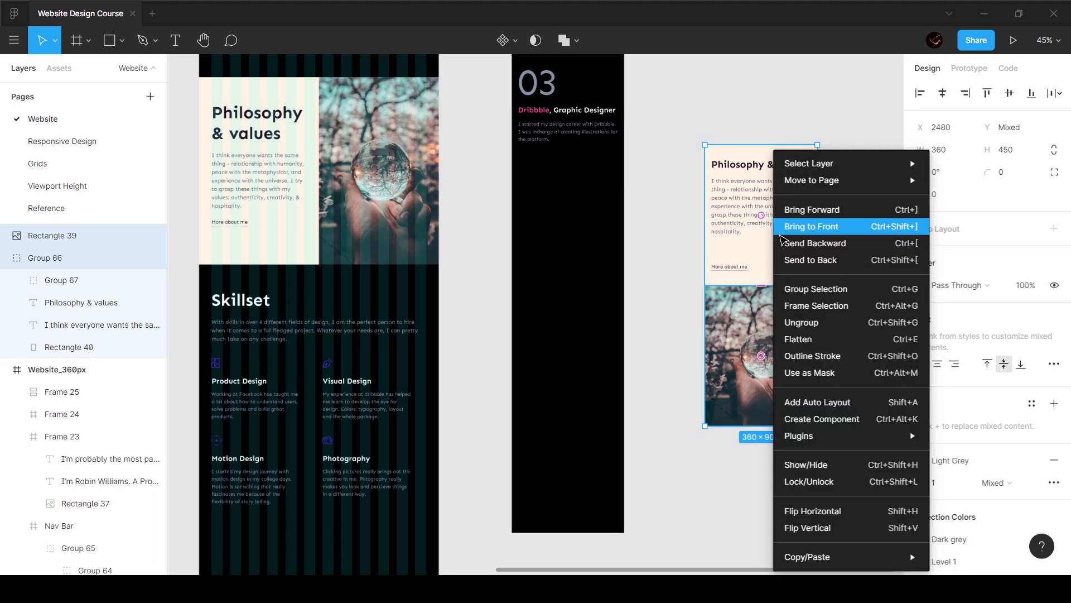
{"action": "left_click", "coordinate": [826, 307]}
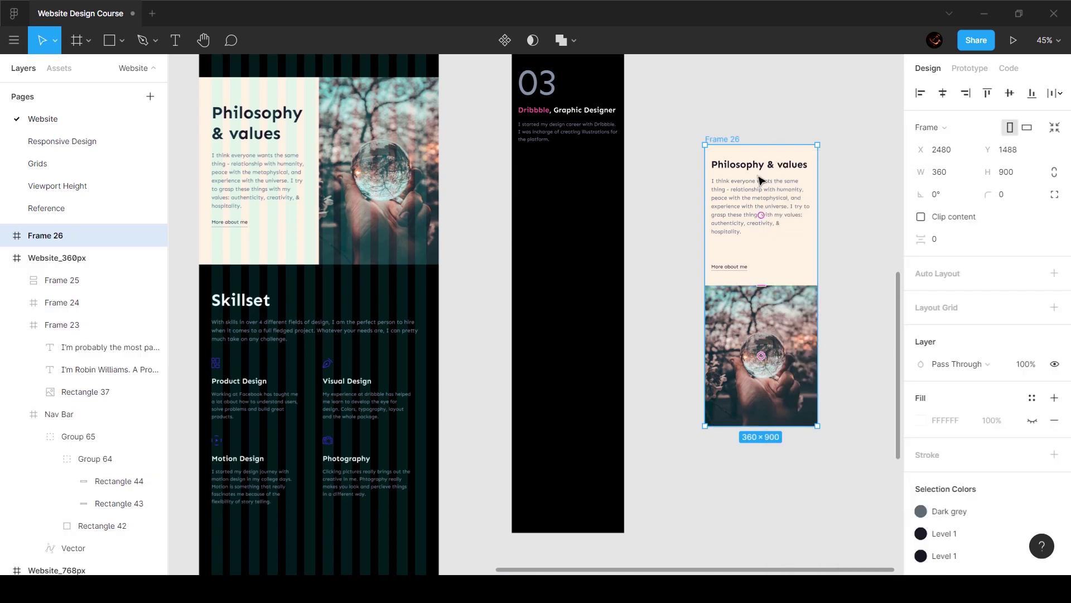
- Delete the empty frame and place the card-and-photo frame under the 03 work card
{"action": "left_click_drag", "start_coordinate": [735, 141], "coordinate": [535, 160]}
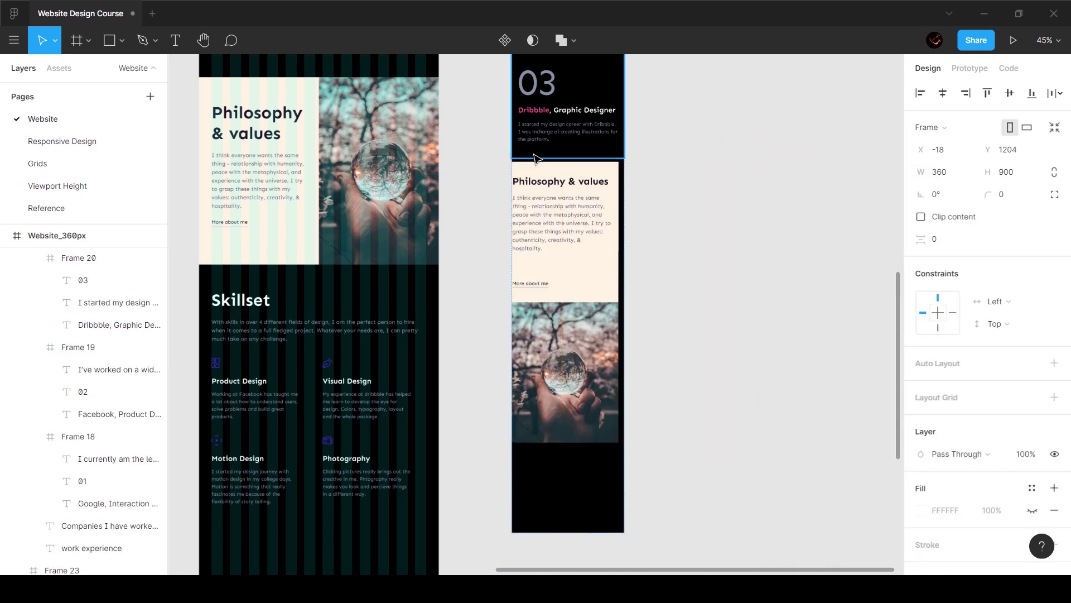
{"action": "key", "text": "ctrl+z"}
{"action": "left_click", "coordinate": [560, 205]}
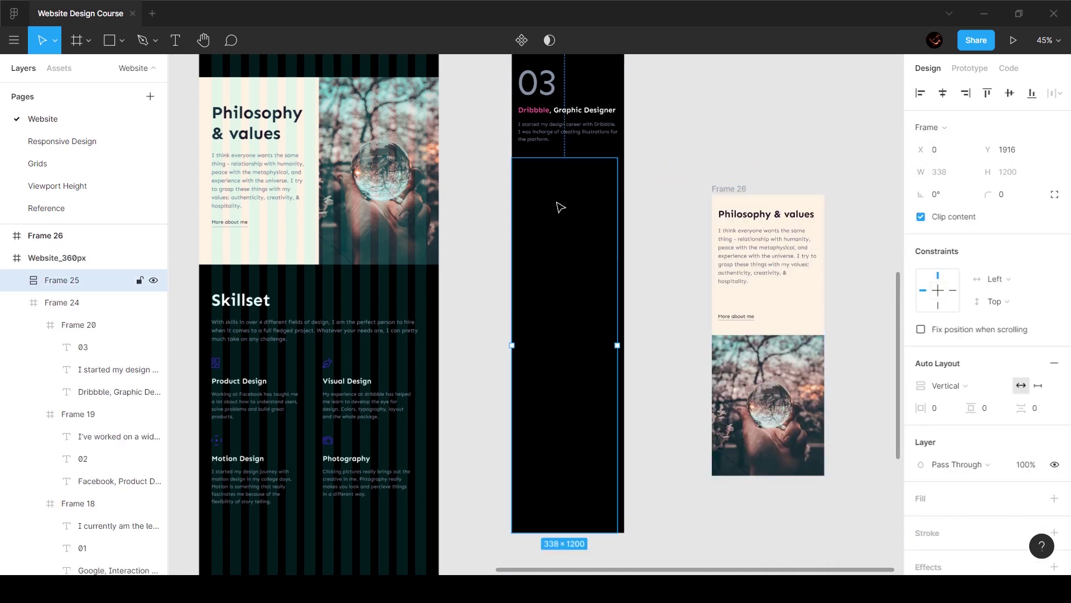
{"action": "key", "text": "Delete"}
{"action": "left_click_drag", "start_coordinate": [728, 198], "coordinate": [530, 158]}
{"action": "scroll", "coordinate": [495, 207], "scroll_direction": "down", "scroll_amount": 2}
{"action": "scroll", "coordinate": [502, 201], "scroll_direction": "up", "scroll_amount": 10}
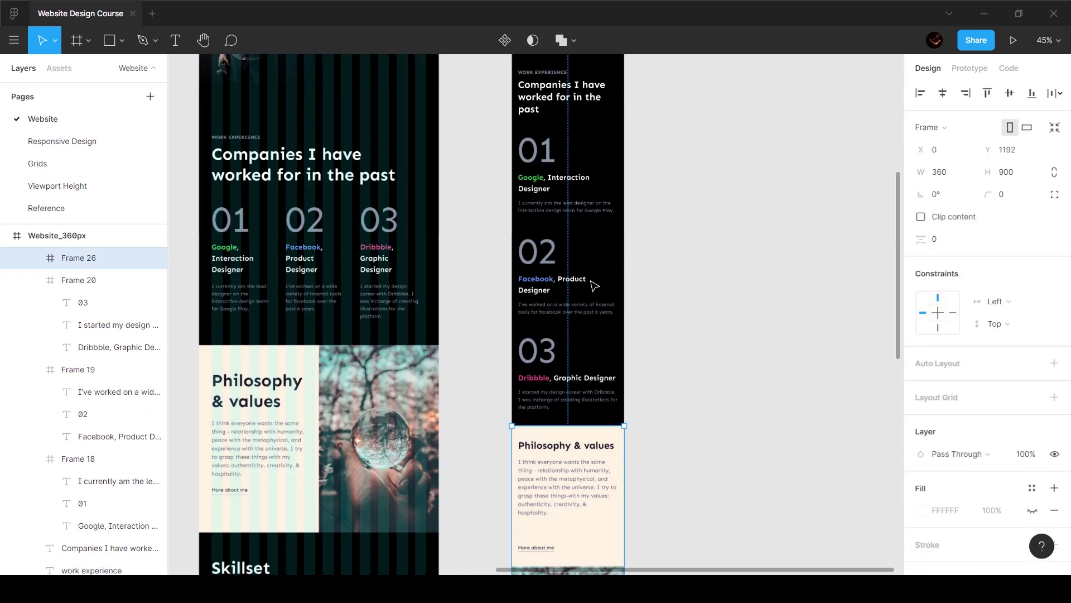
{"action": "left_click", "coordinate": [555, 164]}
- Lengthen the mobile page and copy the tablet's Skillset section onto the canvas
{"action": "scroll", "coordinate": [569, 229], "scroll_direction": "down", "scroll_amount": 12}
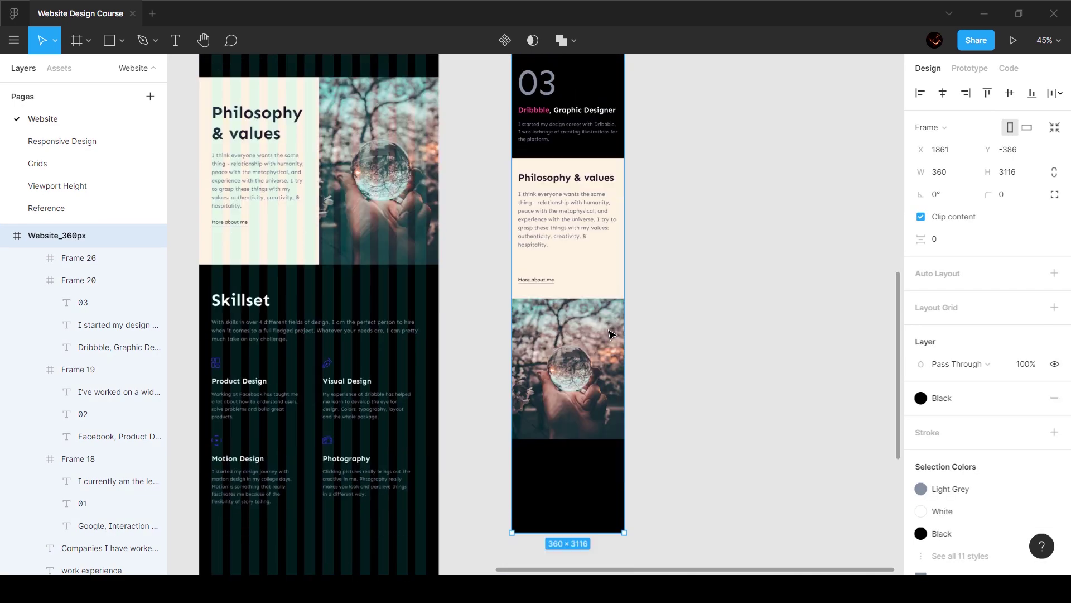
{"action": "left_click_drag", "start_coordinate": [584, 263], "coordinate": [584, 552]}
{"action": "scroll", "coordinate": [667, 295], "scroll_direction": "up", "scroll_amount": 5}
{"action": "left_click", "coordinate": [251, 288]}
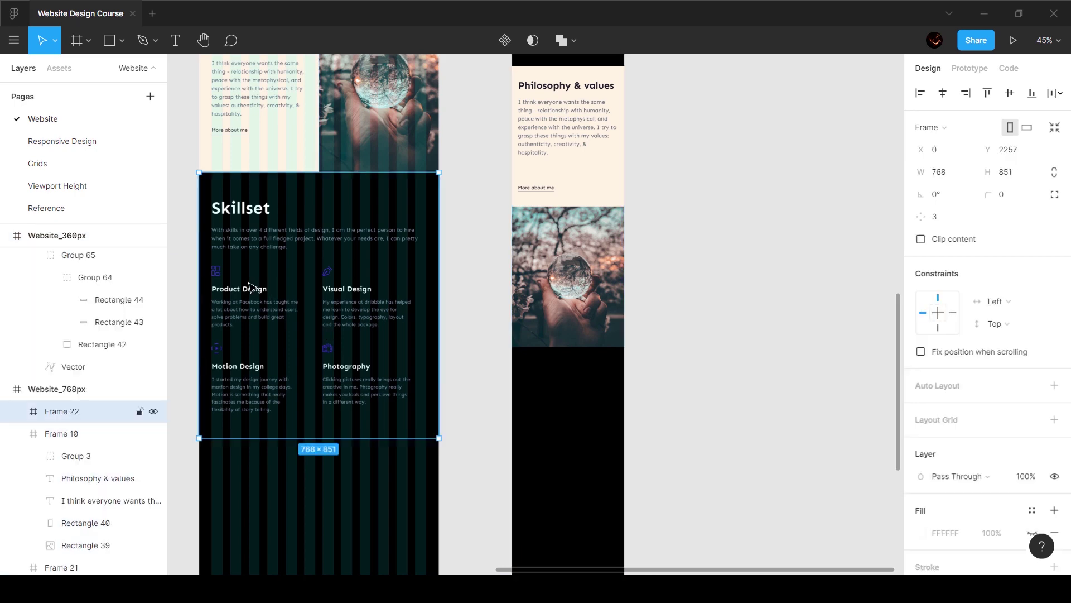
{"action": "left_click_drag", "start_coordinate": [293, 336], "coordinate": [715, 366]}
{"action": "scroll", "coordinate": [801, 318], "scroll_direction": "right", "scroll_amount": 5}
{"action": "scroll", "coordinate": [801, 318], "scroll_direction": "down", "scroll_amount": 2}
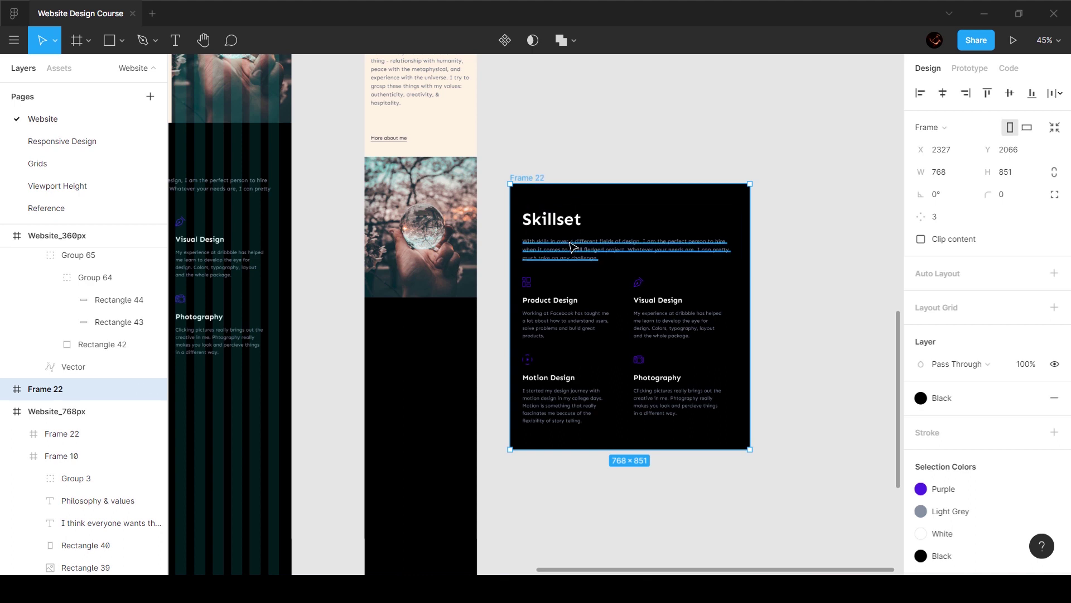
- Narrow the Skillset heading block to 320 px wide
{"action": "left_click", "coordinate": [583, 259]}
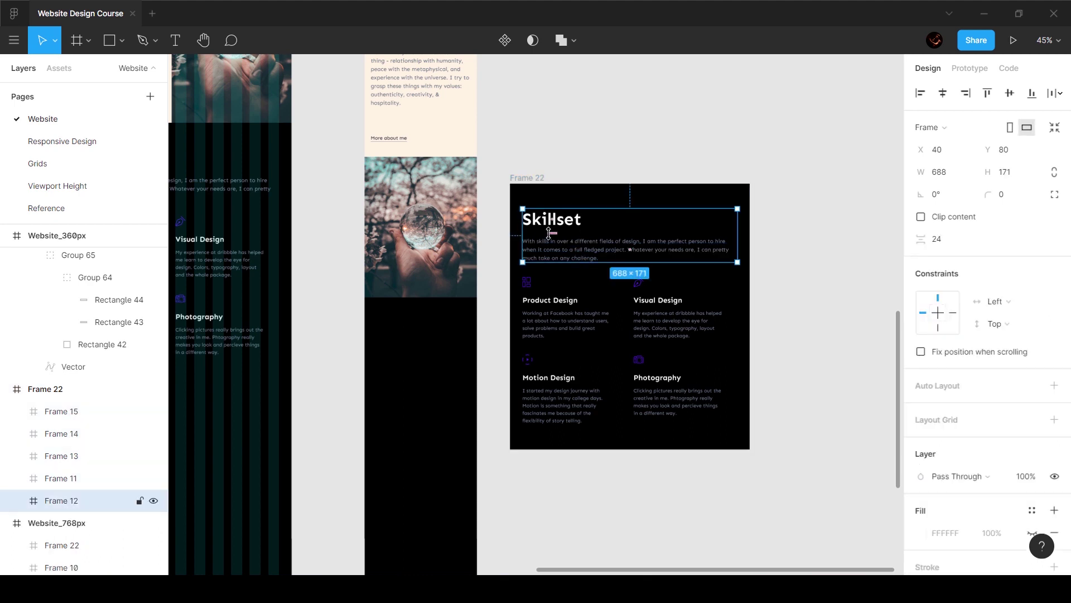
{"action": "left_click", "coordinate": [958, 176]}
{"action": "type", "text": "32"}
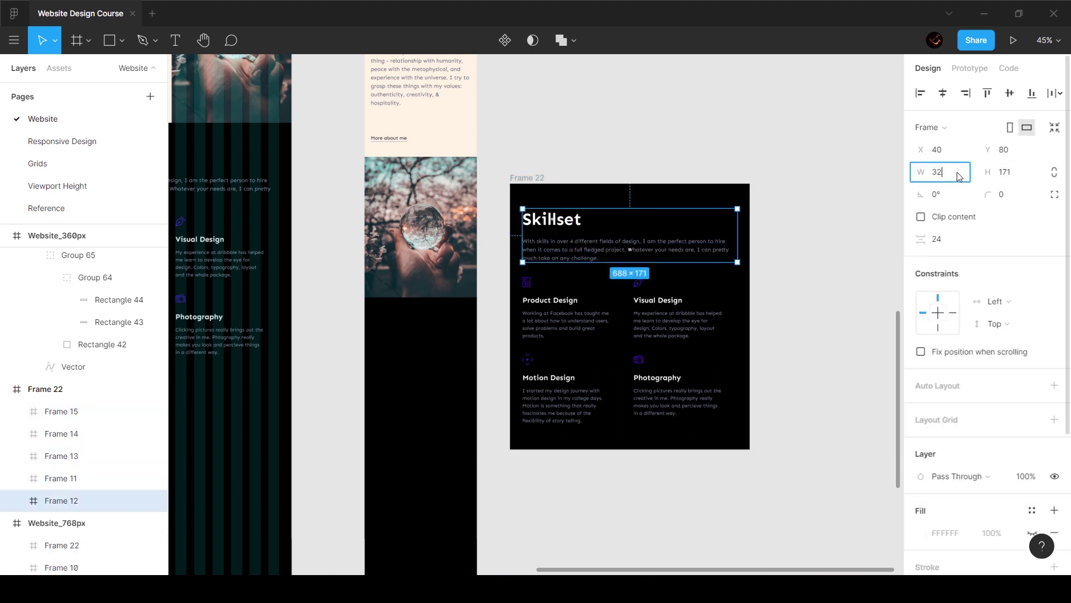
{"action": "type", "text": "0"}
{"action": "key", "text": "Return"}
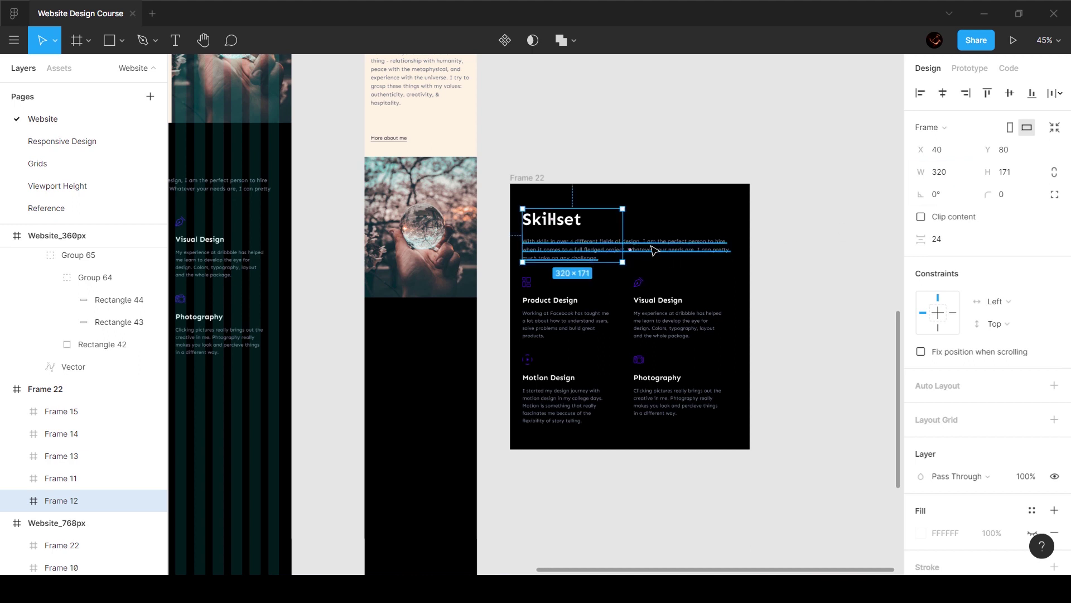
- Set the Skillset heading and intro text layers to 320 px wide
{"action": "left_click", "coordinate": [549, 245]}
{"action": "left_click", "coordinate": [553, 219], "text": "shift"}
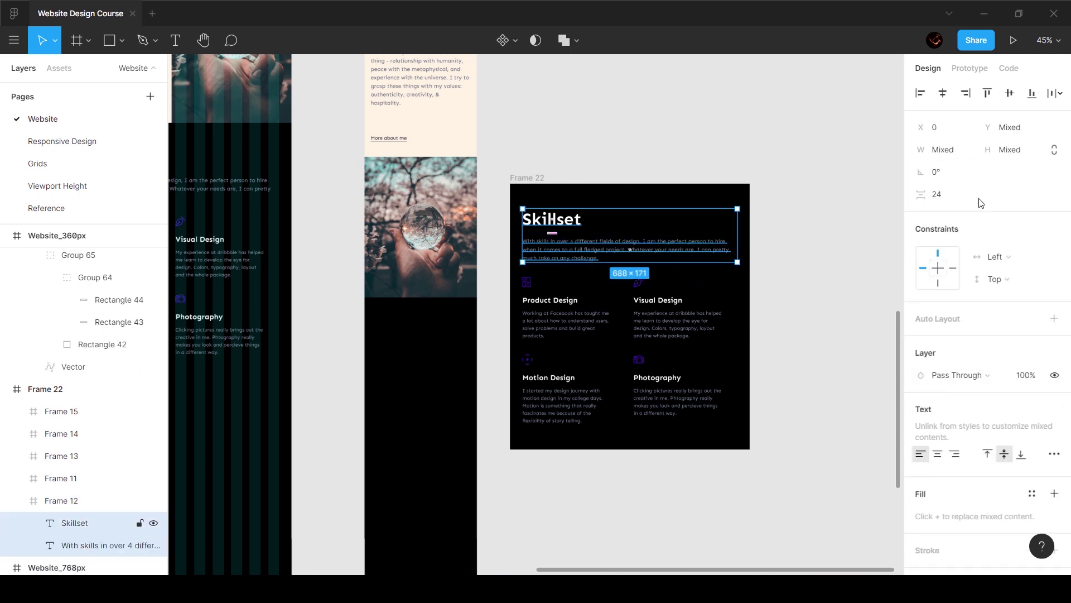
{"action": "left_click", "coordinate": [952, 149]}
{"action": "type", "text": "320"}
{"action": "key", "text": "Return"}
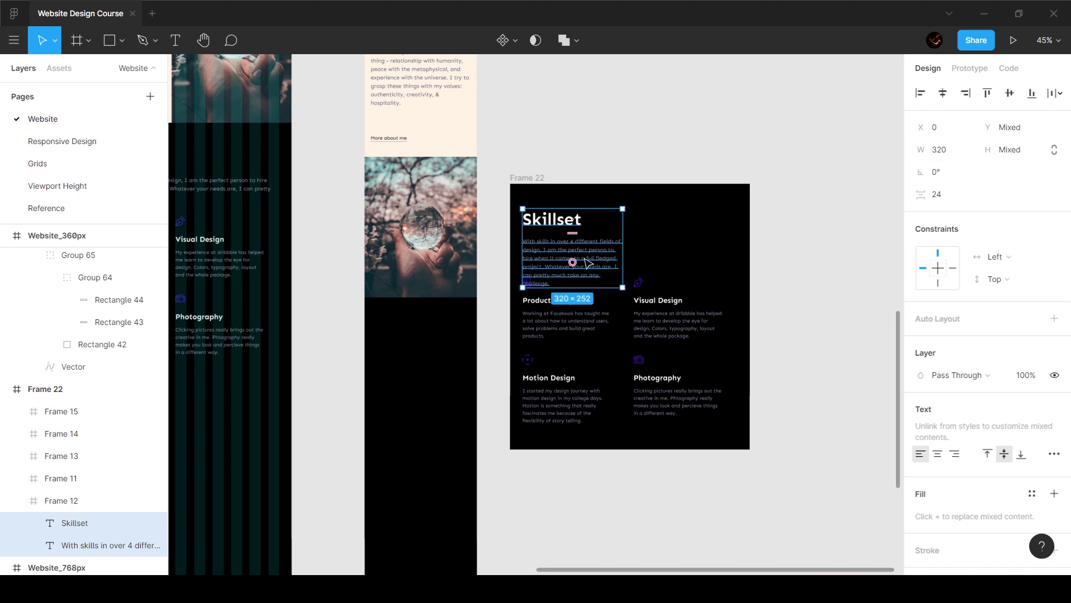
{"action": "left_click", "coordinate": [573, 334]}
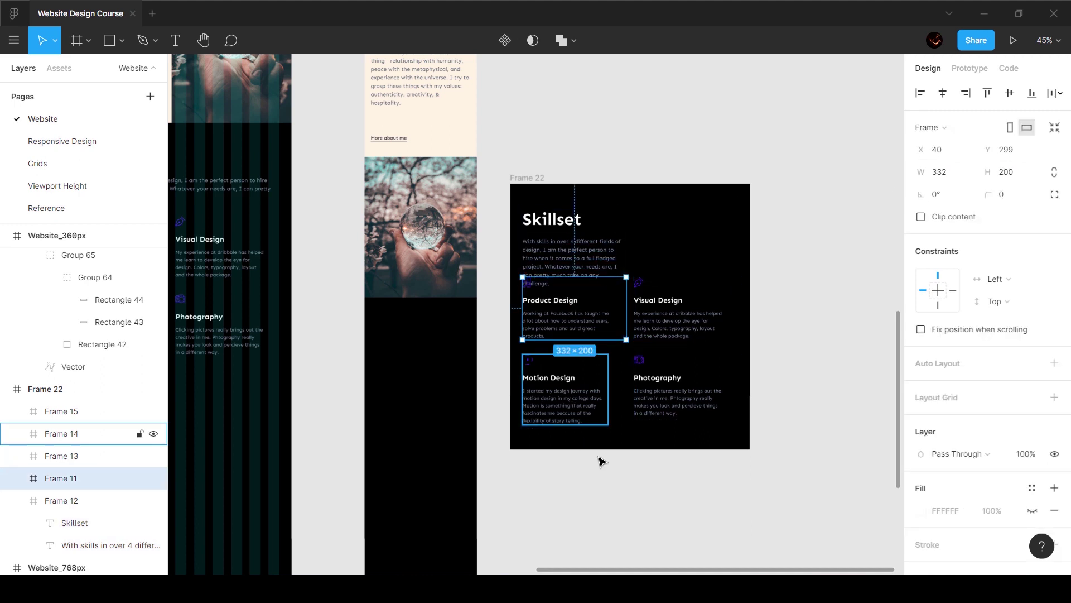
{"action": "left_click", "coordinate": [549, 179]}
{"action": "scroll", "coordinate": [613, 363], "scroll_direction": "down", "scroll_amount": 3}
- Reorder the skill items: Product Design, Visual Design, Motion Design, then Photography
{"action": "left_click", "coordinate": [570, 197]}
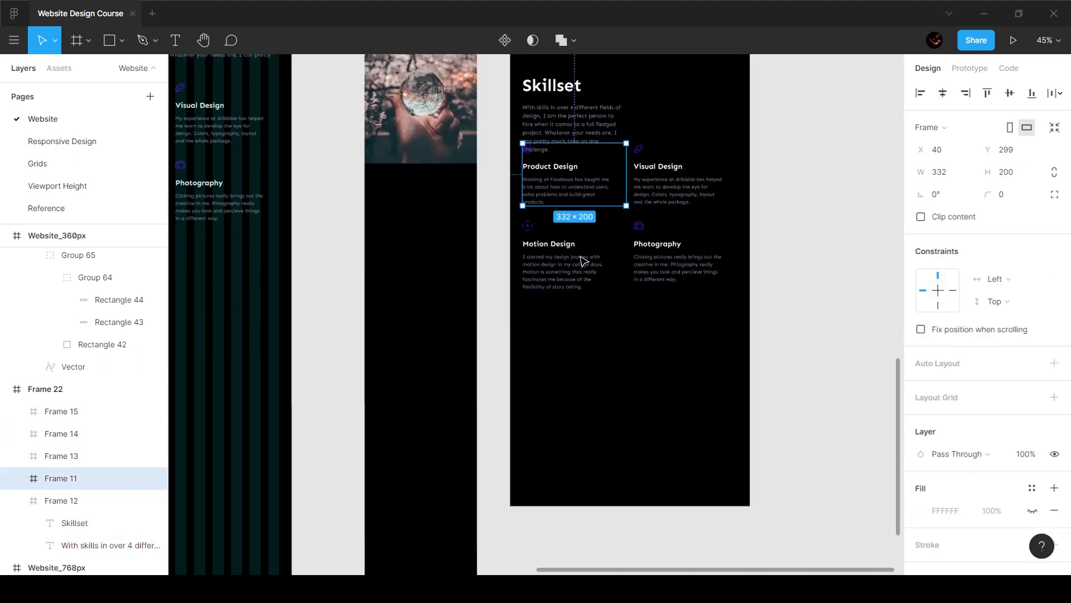
{"action": "left_click_drag", "start_coordinate": [577, 248], "coordinate": [579, 398]}
{"action": "left_click_drag", "start_coordinate": [662, 174], "coordinate": [566, 250]}
{"action": "left_click_drag", "start_coordinate": [586, 391], "coordinate": [586, 328]}
{"action": "left_click_drag", "start_coordinate": [661, 259], "coordinate": [575, 455]}
- Space the four skill items evenly and move them below the intro paragraph
{"action": "left_click", "coordinate": [586, 345], "text": "shift"}
{"action": "left_click", "coordinate": [558, 245], "text": "shift"}
{"action": "left_click", "coordinate": [552, 178], "text": "shift"}
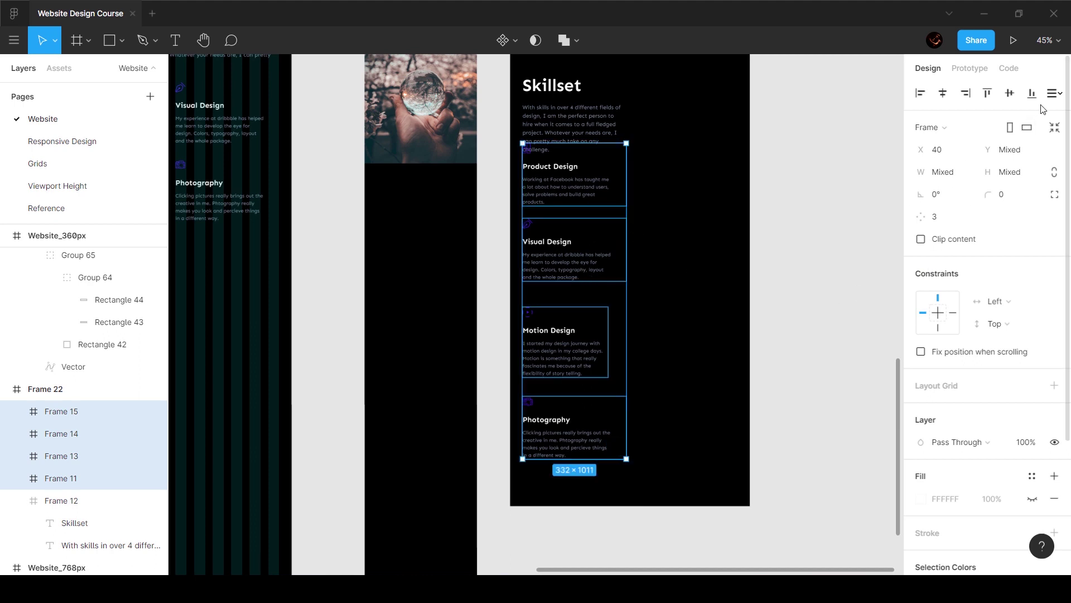
{"action": "left_click", "coordinate": [1057, 94]}
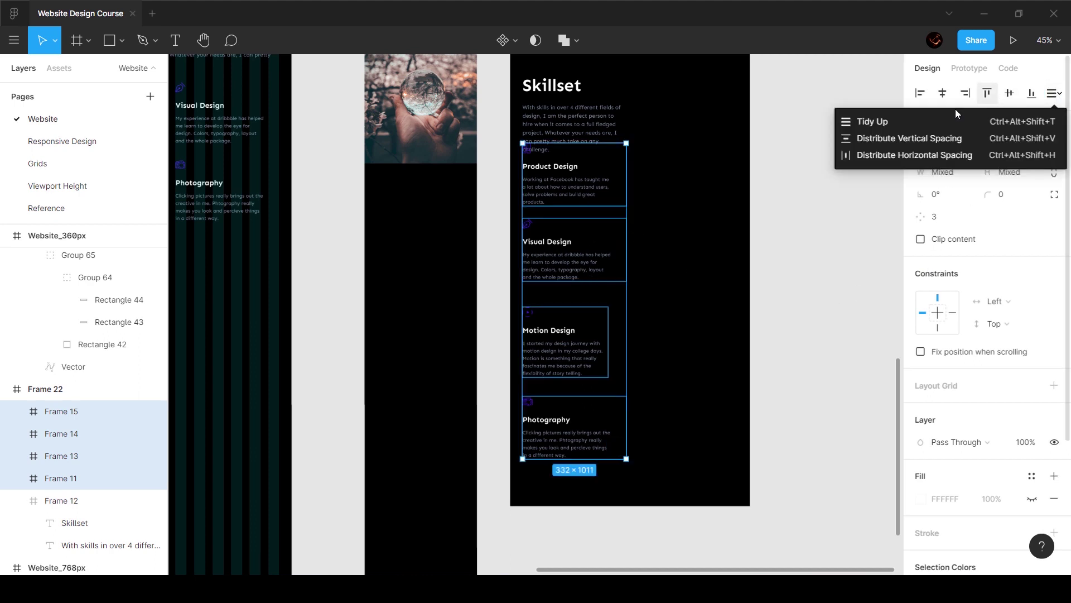
{"action": "left_click", "coordinate": [923, 123]}
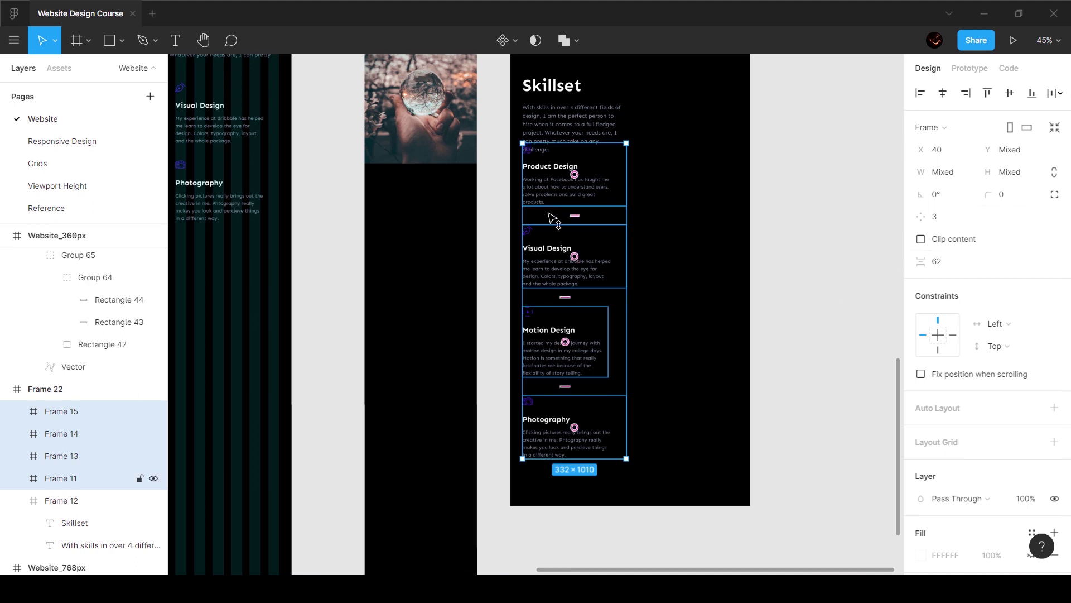
{"action": "left_click_drag", "start_coordinate": [553, 205], "coordinate": [553, 235]}
- Widen all four skill text blocks to 320 px
{"action": "left_click_drag", "start_coordinate": [670, 199], "coordinate": [558, 329]}
{"action": "left_click_drag", "start_coordinate": [558, 375], "coordinate": [555, 488]}
{"action": "left_click", "coordinate": [957, 152]}
{"action": "type", "text": "320"}
{"action": "key", "text": "Return"}
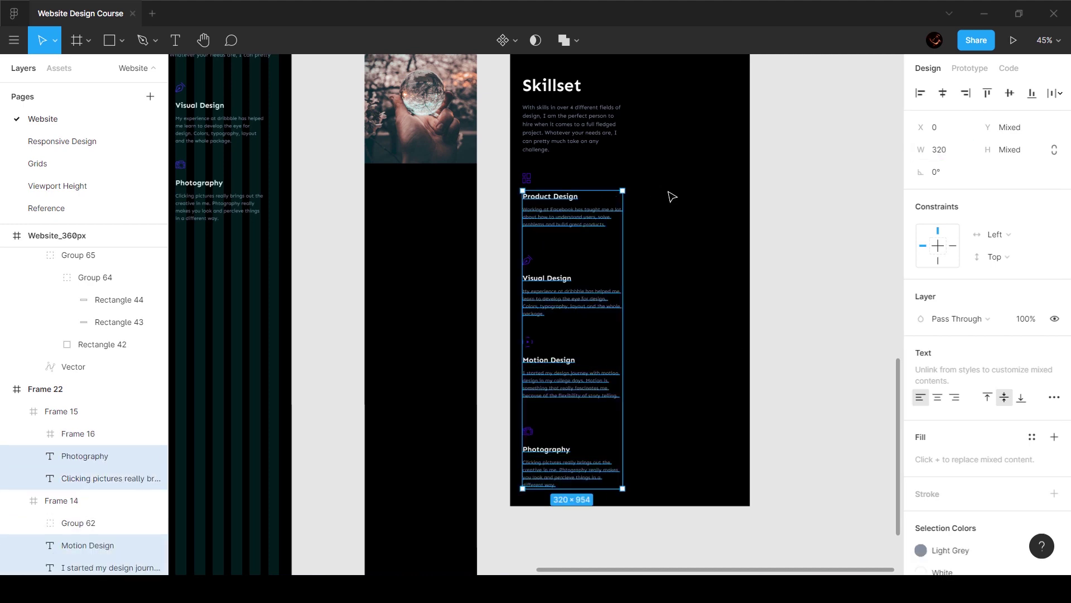
- Check the four skill cards' widths against the snap guides
{"action": "key", "text": "Escape"}
{"action": "left_click", "coordinate": [557, 210]}
{"action": "left_click", "coordinate": [557, 296], "text": "shift"}
{"action": "left_click", "coordinate": [557, 383], "text": "shift"}
{"action": "left_click", "coordinate": [560, 463], "text": "shift"}
{"action": "left_click", "coordinate": [660, 407]}
{"action": "left_click", "coordinate": [612, 387]}
{"action": "left_click_drag", "start_coordinate": [627, 381], "coordinate": [629, 381]}
{"action": "left_click_drag", "start_coordinate": [622, 463], "coordinate": [628, 464]}
{"action": "left_click", "coordinate": [622, 296]}
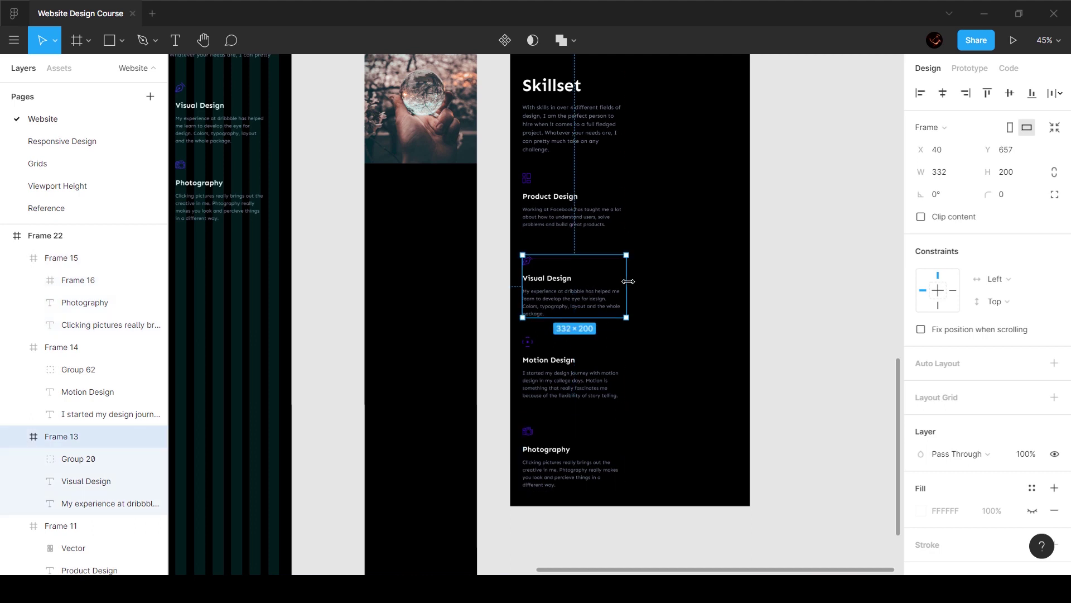
{"action": "left_click", "coordinate": [615, 210]}
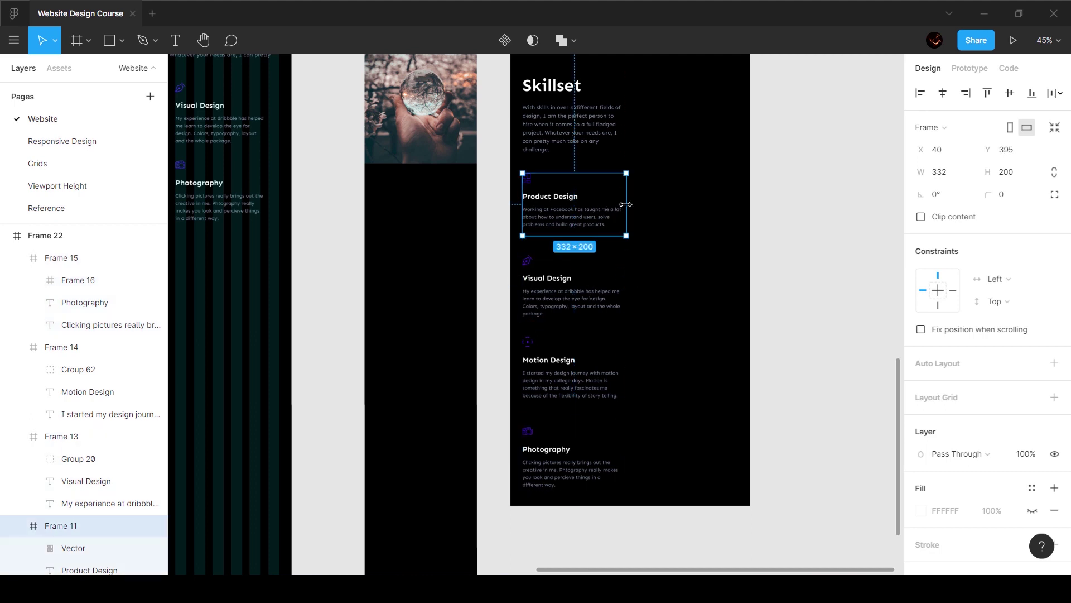
{"action": "key", "text": "Escape"}
{"action": "key", "text": "Escape"}
- Remove the frames from the four skill cards while keeping their contents
{"action": "left_click", "coordinate": [569, 208]}
{"action": "left_click", "coordinate": [563, 290], "text": "shift"}
{"action": "left_click", "coordinate": [554, 378], "text": "shift"}
{"action": "left_click", "coordinate": [565, 459], "text": "shift"}
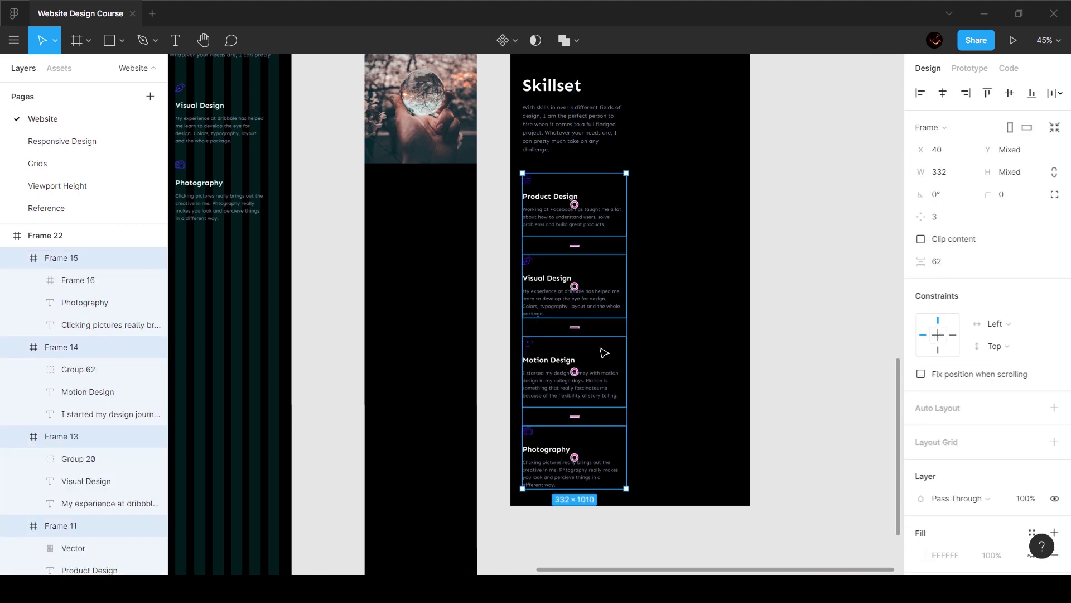
{"action": "key", "text": "ctrl+shift+g"}
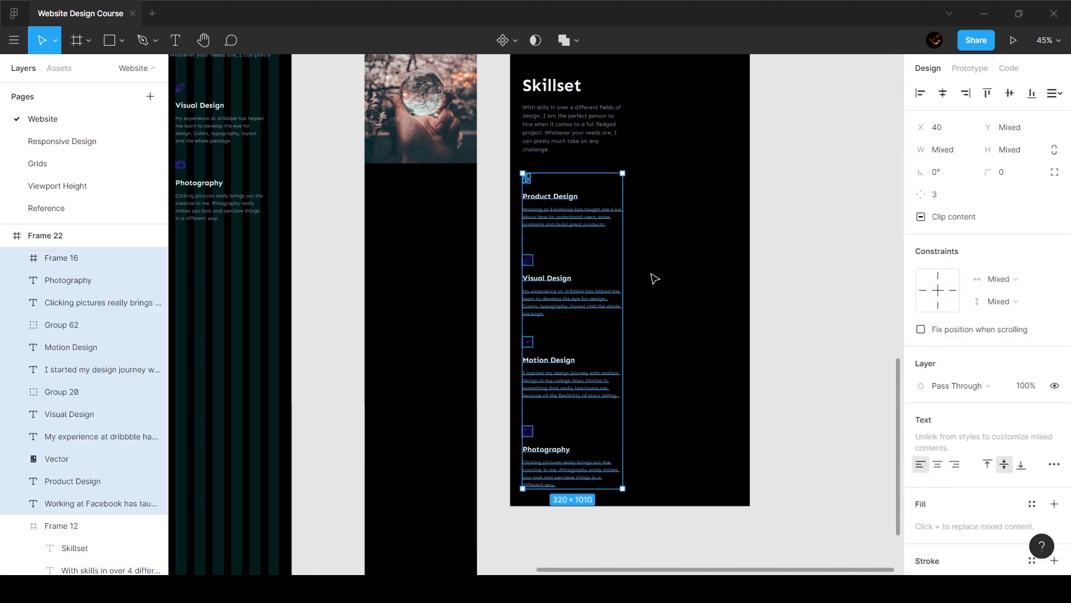
- Group each skill's icon, title and text: Product Design, Visual Design, Motion Design, Photography
{"action": "left_click", "coordinate": [630, 256]}
{"action": "left_click_drag", "start_coordinate": [507, 169], "coordinate": [618, 248]}
{"action": "key", "text": "ctrl+g"}
{"action": "left_click_drag", "start_coordinate": [512, 252], "coordinate": [617, 326]}
{"action": "key", "text": "ctrl+g"}
{"action": "left_click_drag", "start_coordinate": [502, 329], "coordinate": [623, 397]}
{"action": "key", "text": "ctrl+g"}
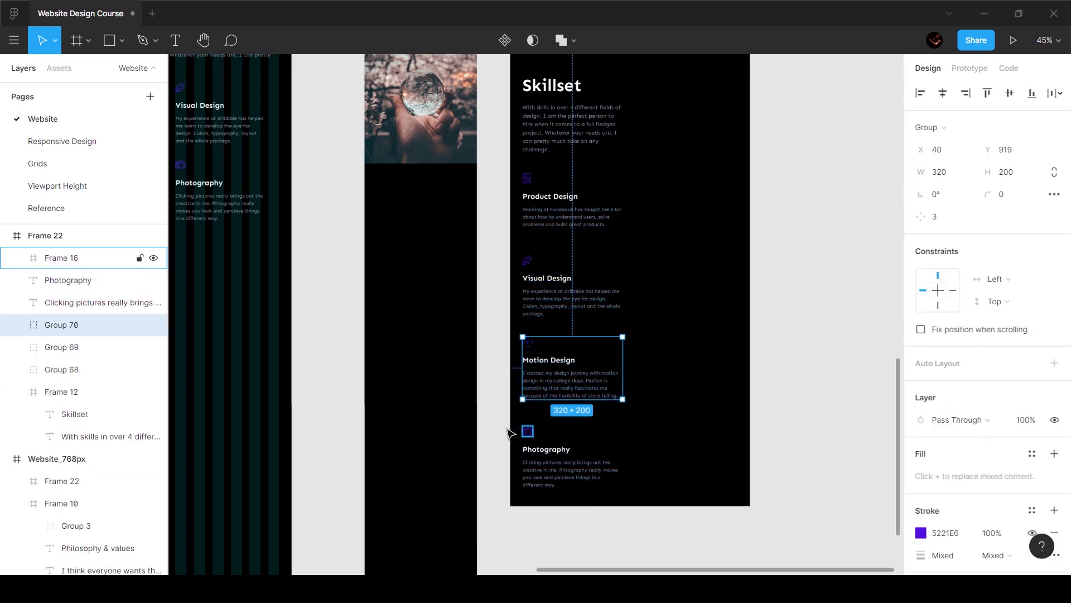
{"action": "left_click_drag", "start_coordinate": [512, 434], "coordinate": [623, 494]}
{"action": "key", "text": "ctrl+g"}
- Tidy up the four skill groups with 48 px spacing and group them together
{"action": "left_click", "coordinate": [569, 369], "text": "shift"}
{"action": "left_click", "coordinate": [569, 286], "text": "shift"}
{"action": "left_click", "coordinate": [563, 222], "text": "shift"}
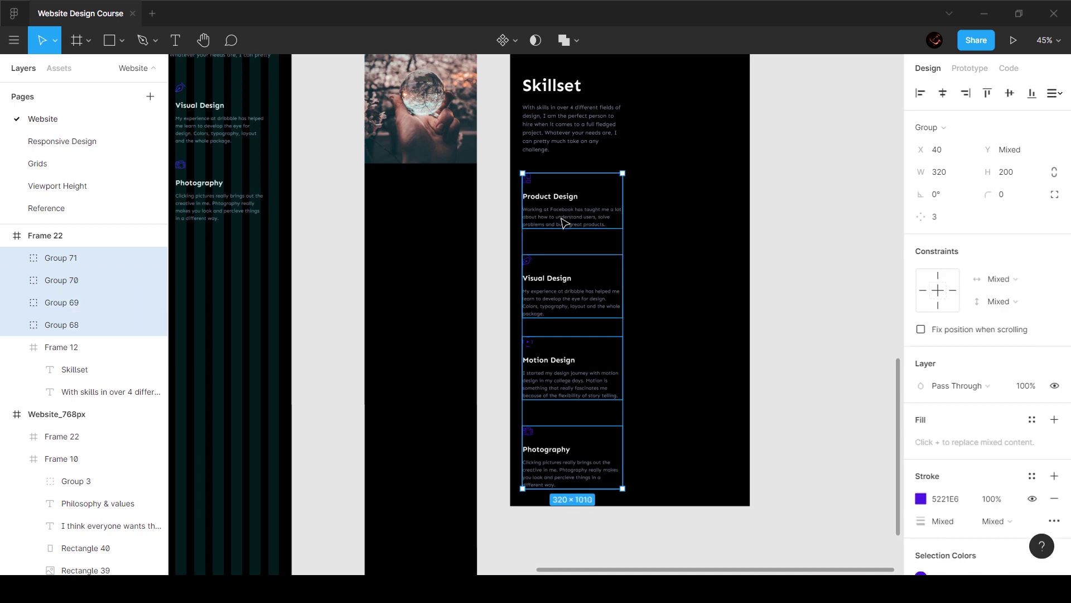
{"action": "left_click", "coordinate": [1054, 94]}
{"action": "left_click", "coordinate": [947, 122]}
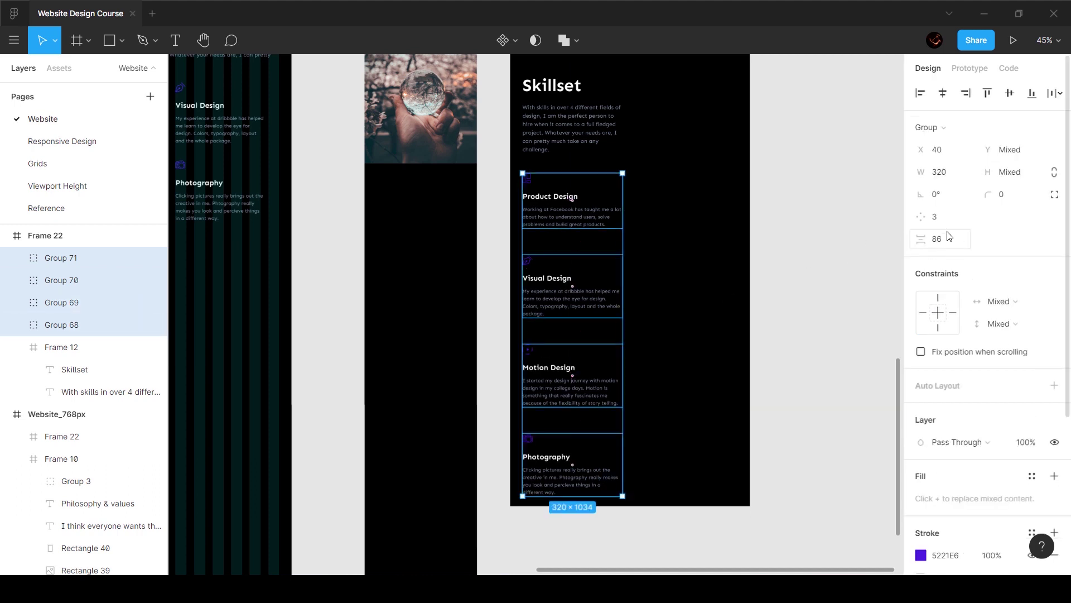
{"action": "left_click", "coordinate": [957, 246]}
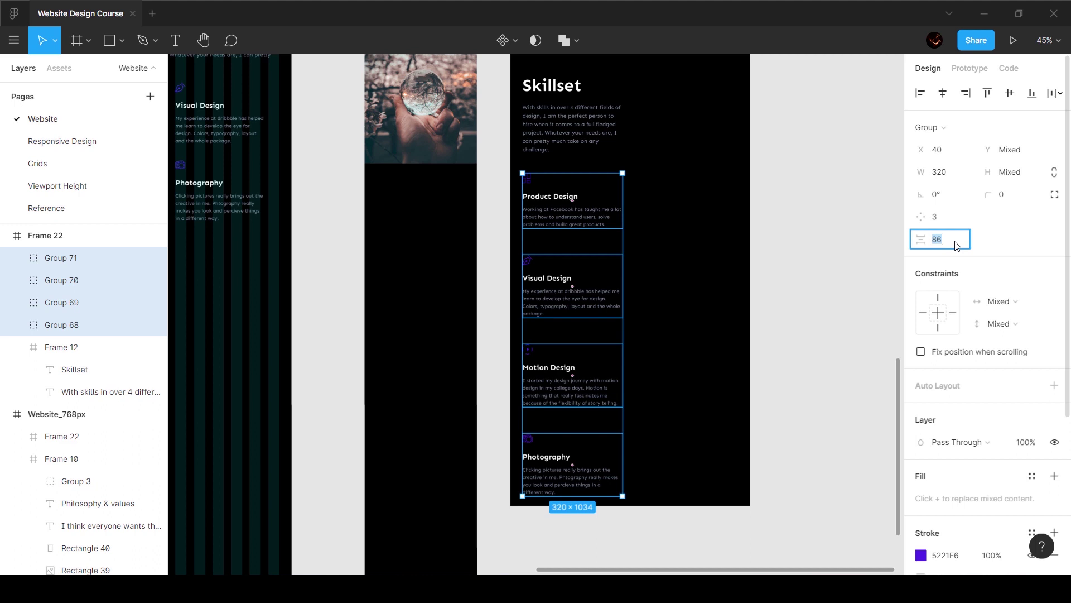
{"action": "left_click", "coordinate": [955, 240]}
{"action": "type", "text": "48"}
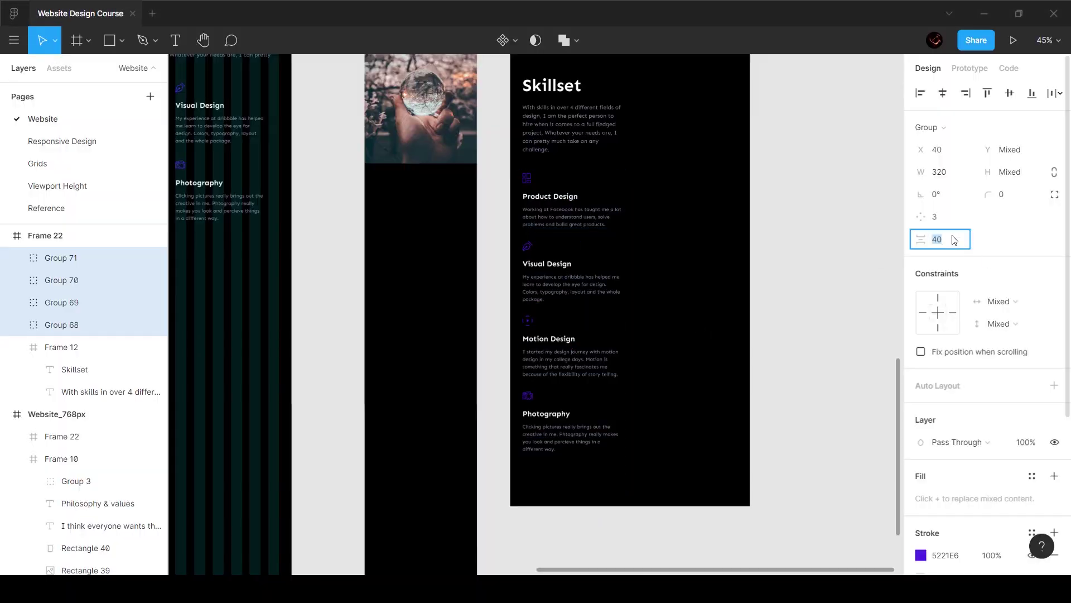
{"action": "key", "text": "Return"}
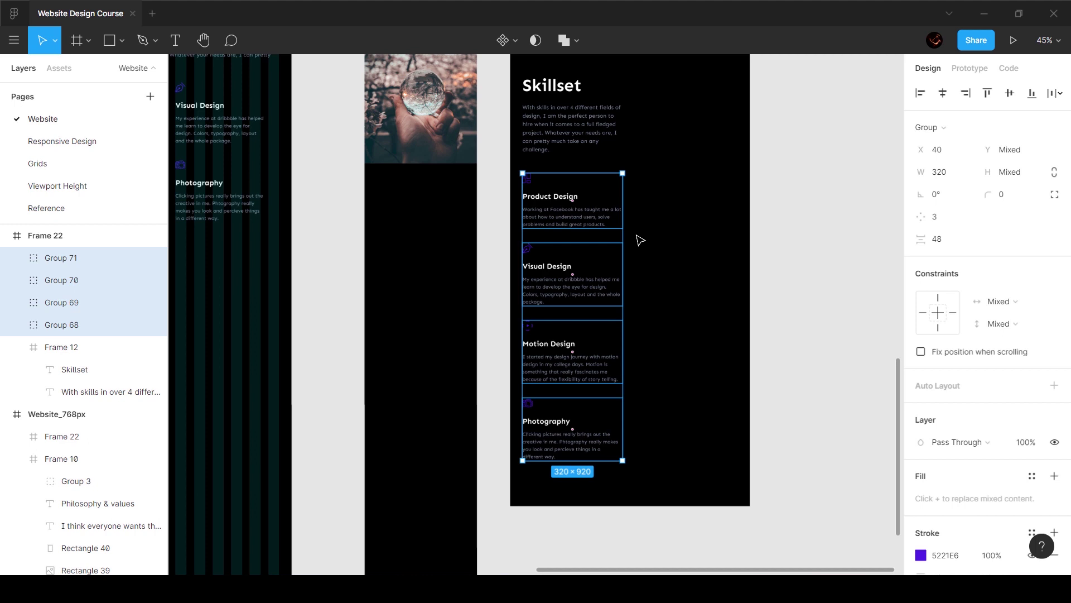
{"action": "key", "text": "ctrl+g"}
- Make the Skillset heading block taller to fit its content
{"action": "left_click", "coordinate": [551, 137]}
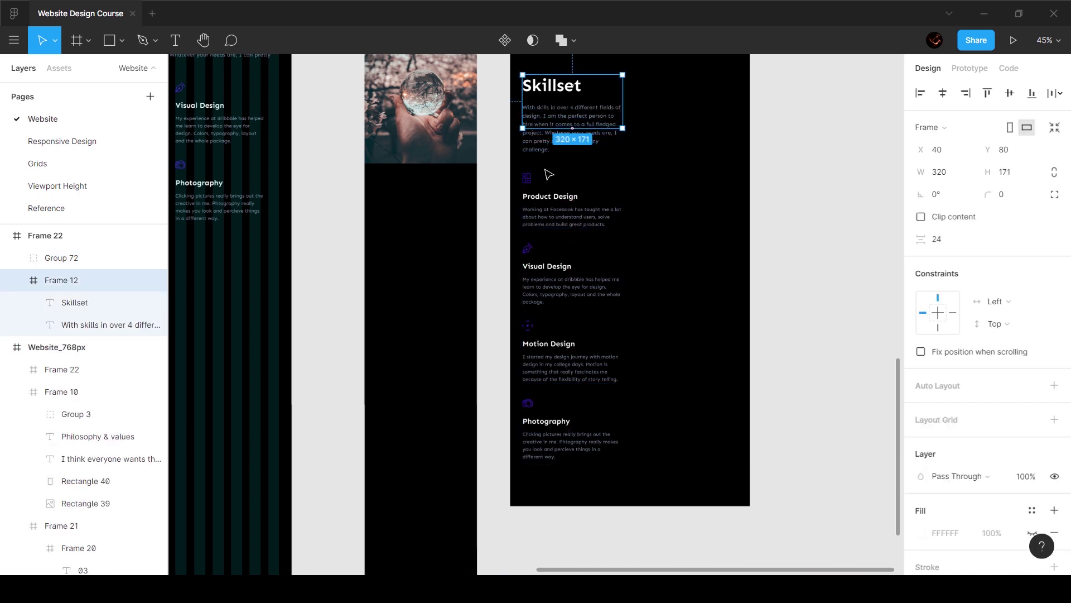
{"action": "scroll", "coordinate": [549, 175], "scroll_direction": "up", "scroll_amount": 3}
{"action": "left_click_drag", "start_coordinate": [623, 197], "coordinate": [624, 222]}
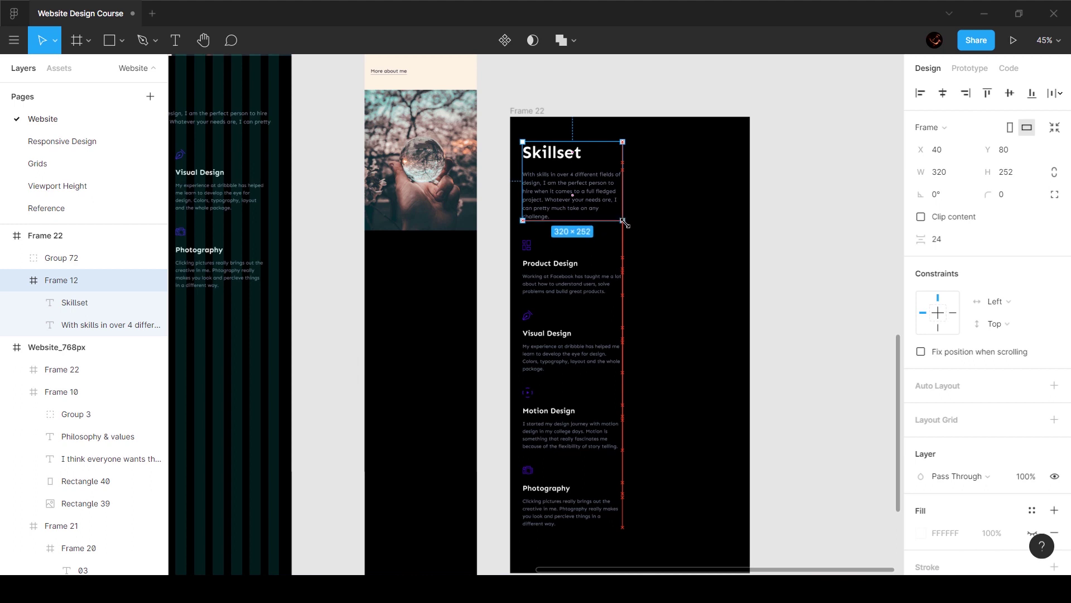
{"action": "left_click", "coordinate": [650, 217]}
- Group the heading and skills list 48 px apart, then move it under the photo
{"action": "left_click", "coordinate": [578, 199]}
{"action": "left_click", "coordinate": [560, 335], "text": "shift"}
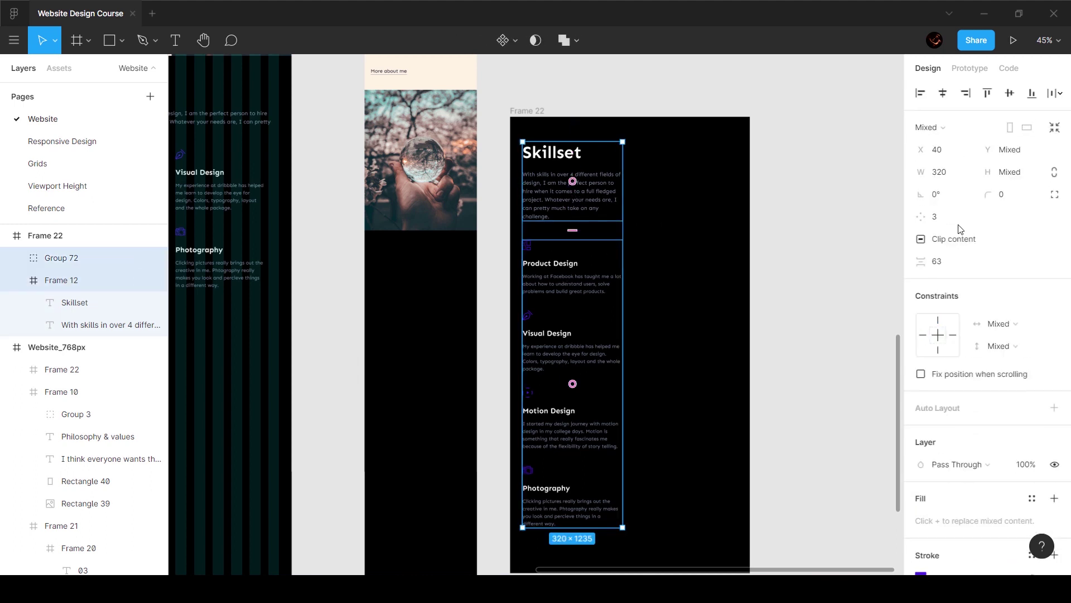
{"action": "left_click", "coordinate": [959, 261]}
{"action": "type", "text": "40"}
{"action": "type", "text": "48"}
{"action": "key", "text": "Return"}
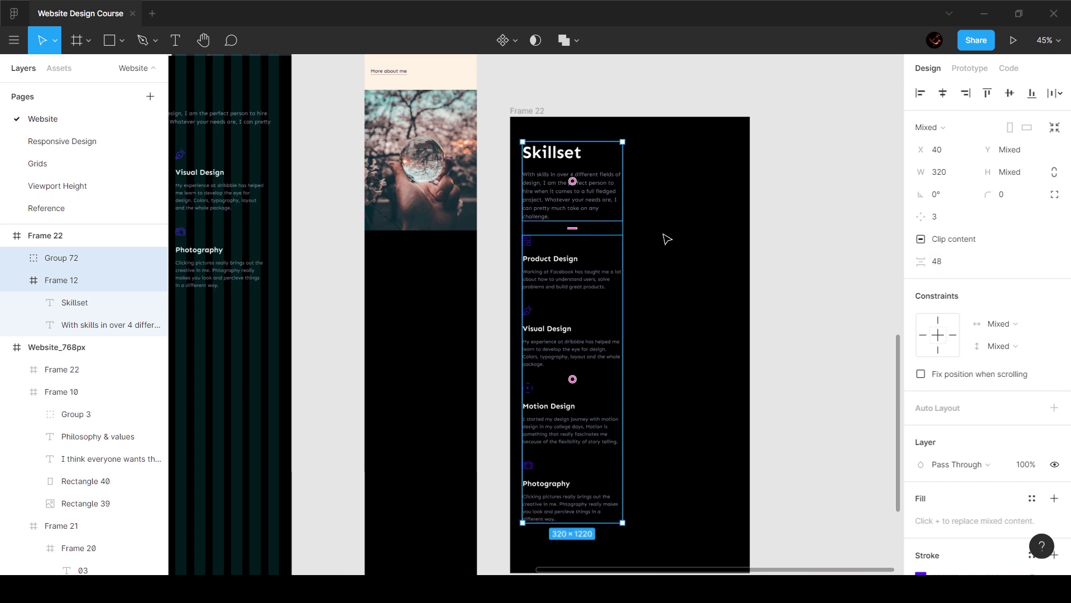
{"action": "key", "text": "ctrl+g"}
{"action": "left_click_drag", "start_coordinate": [569, 185], "coordinate": [406, 287]}
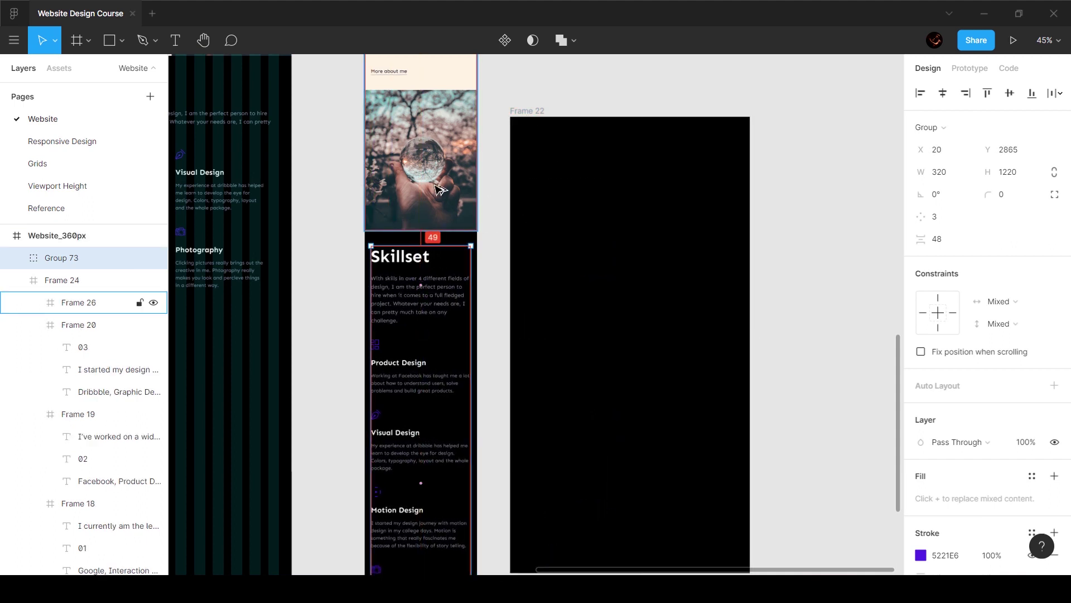
- Delete the leftover empty black frame, Frame 22
{"action": "key", "text": "Up"}
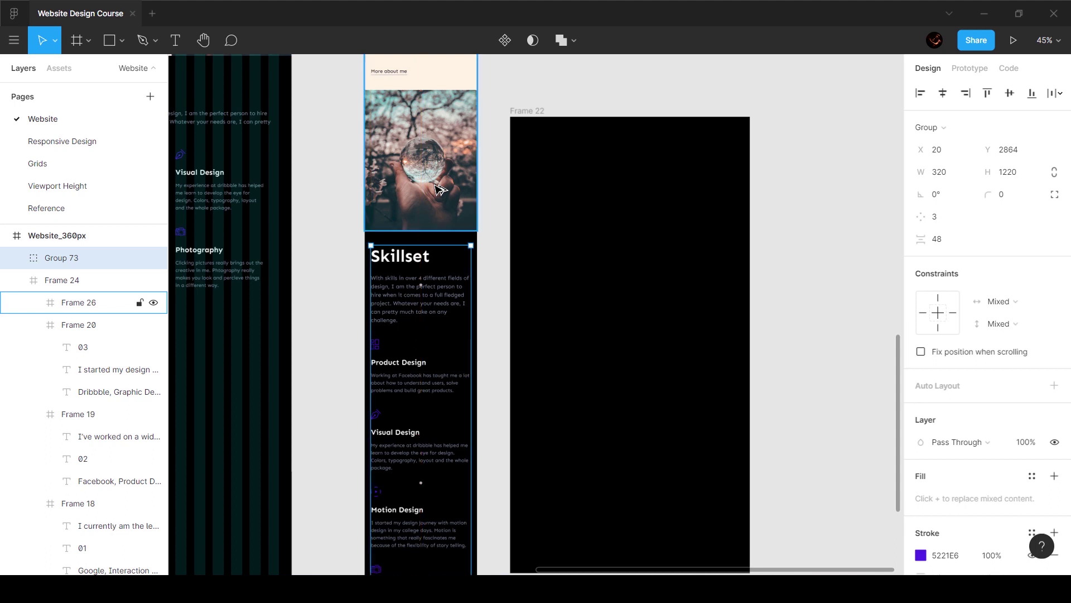
{"action": "left_click", "coordinate": [528, 112]}
{"action": "key", "text": "Delete"}
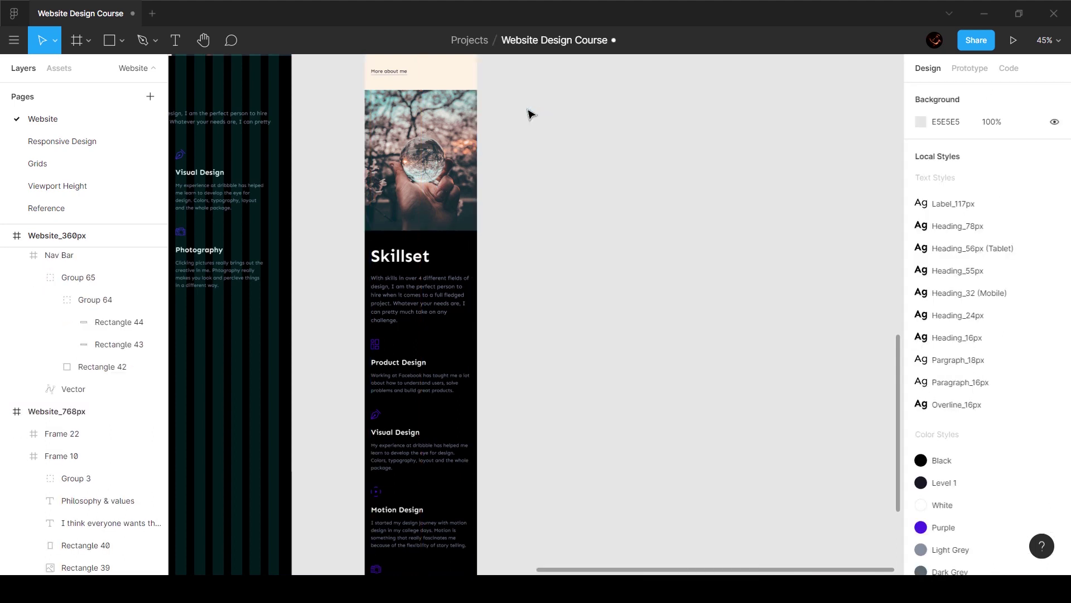
- Nudge the Skillset section, Group 73, down to Y 2880
{"action": "left_click", "coordinate": [417, 272]}
{"action": "key", "text": "shift+Down"}
{"action": "key", "text": "Down"}
{"action": "key", "text": "Down"}
{"action": "key", "text": "Down"}
{"action": "key", "text": "Down"}
{"action": "key", "text": "Down"}
{"action": "key", "text": "Down"}
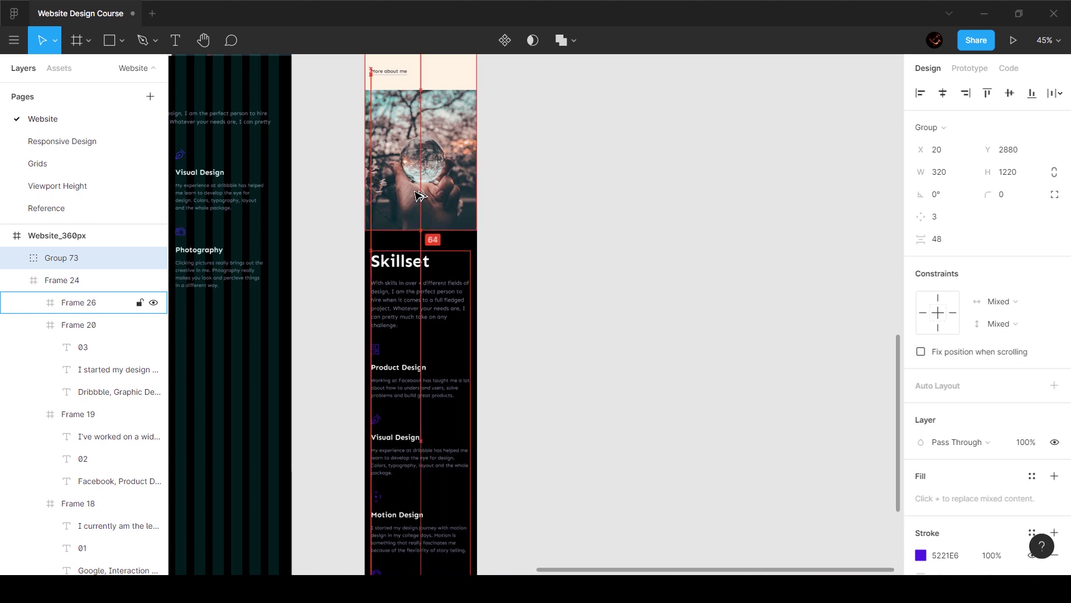
{"action": "scroll", "coordinate": [420, 195], "scroll_direction": "down", "scroll_amount": 3}
{"action": "scroll", "coordinate": [421, 201], "scroll_direction": "up", "scroll_amount": 2}
{"action": "scroll", "coordinate": [424, 245], "scroll_direction": "down", "scroll_amount": 2}
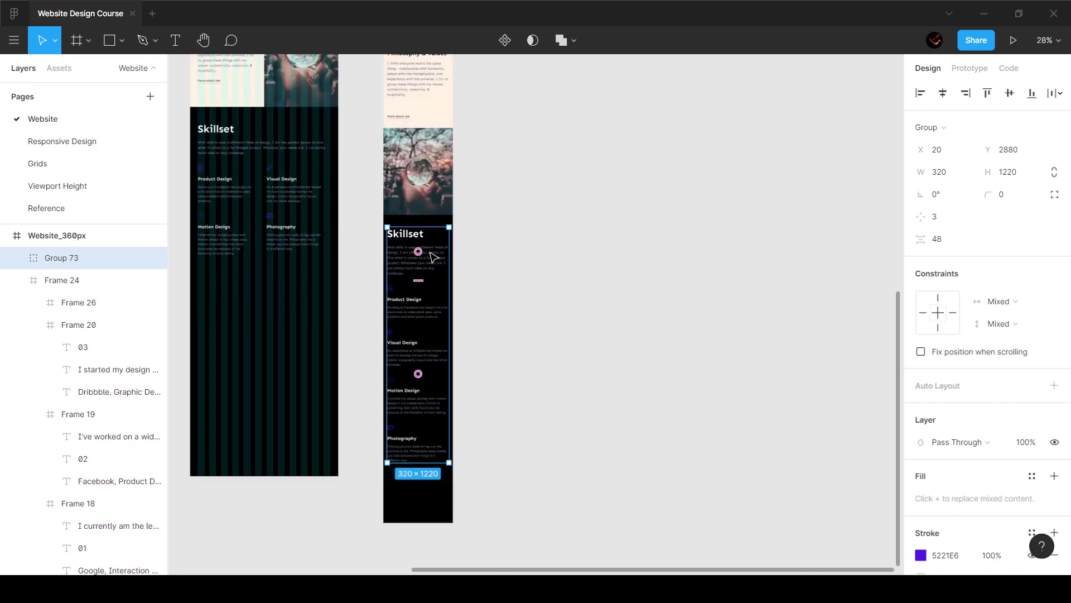
- Scroll through the finished 360px page from the hero down to Skillset
{"action": "left_click", "coordinate": [523, 266]}
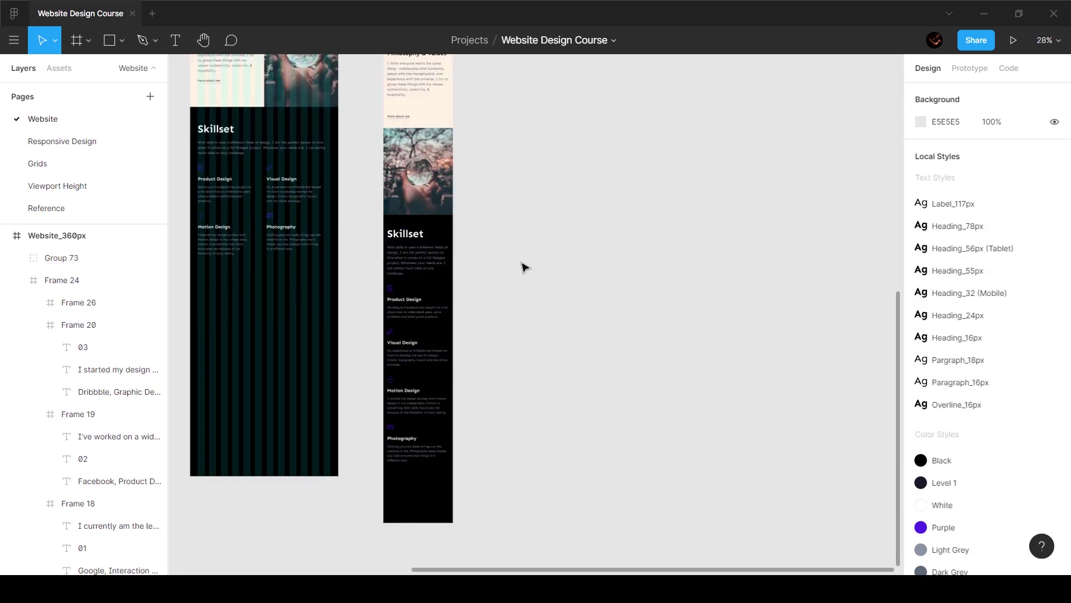
{"action": "scroll", "coordinate": [521, 266], "scroll_direction": "up", "scroll_amount": 10}
{"action": "left_click", "coordinate": [397, 137]}
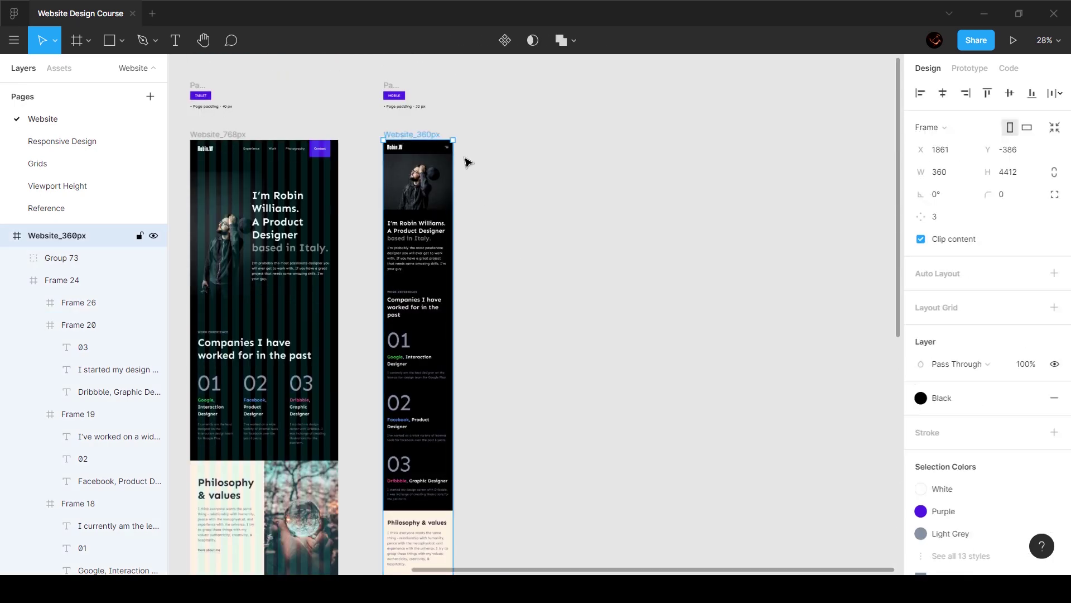
{"action": "left_click", "coordinate": [696, 272]}
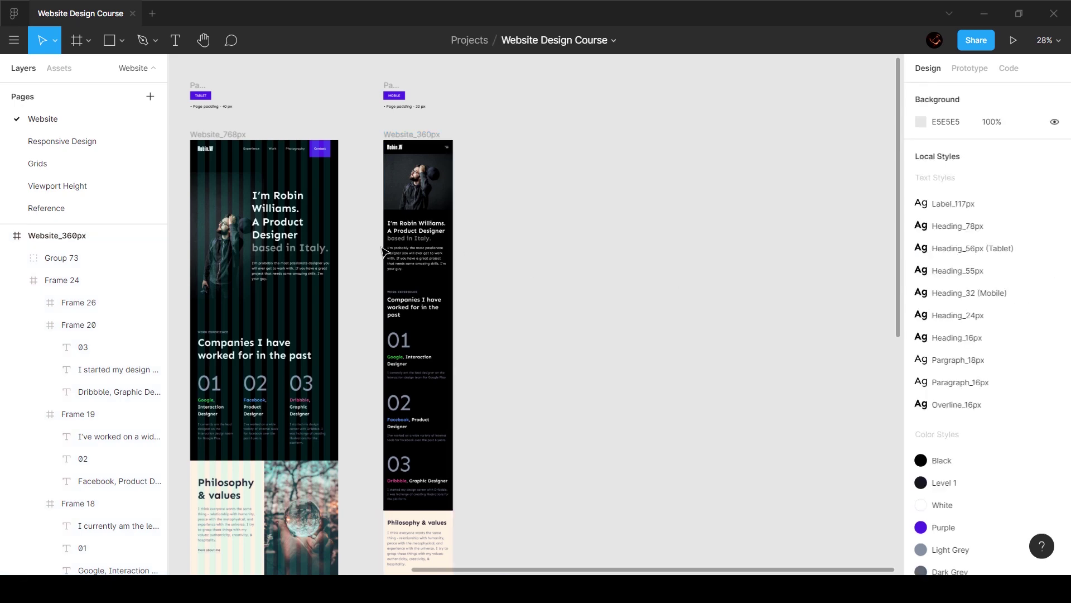
{"action": "scroll", "coordinate": [385, 252], "scroll_direction": "up", "scroll_amount": 5}
{"action": "scroll", "coordinate": [455, 241], "scroll_direction": "down", "scroll_amount": 2}
{"action": "scroll", "coordinate": [455, 241], "scroll_direction": "down", "scroll_amount": 3}
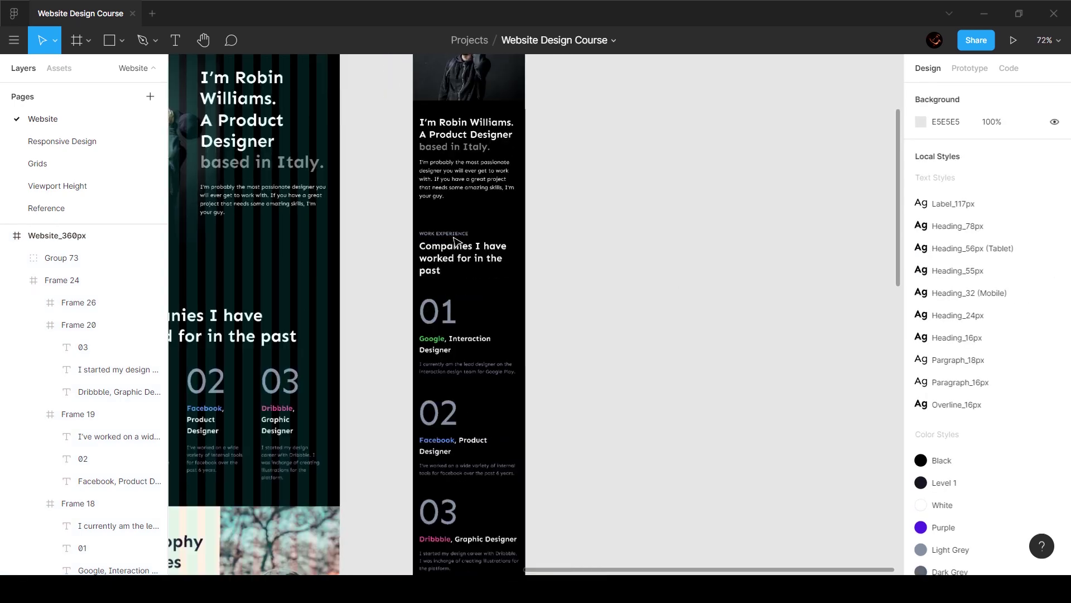
{"action": "scroll", "coordinate": [497, 228], "scroll_direction": "down", "scroll_amount": 6}
{"action": "scroll", "coordinate": [498, 230], "scroll_direction": "down", "scroll_amount": 8}
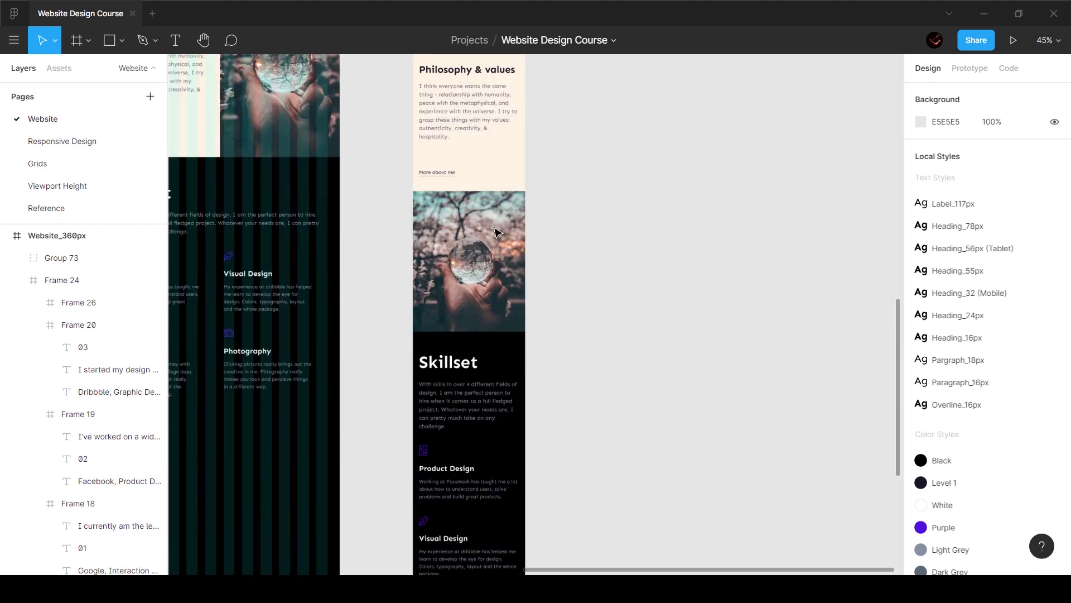